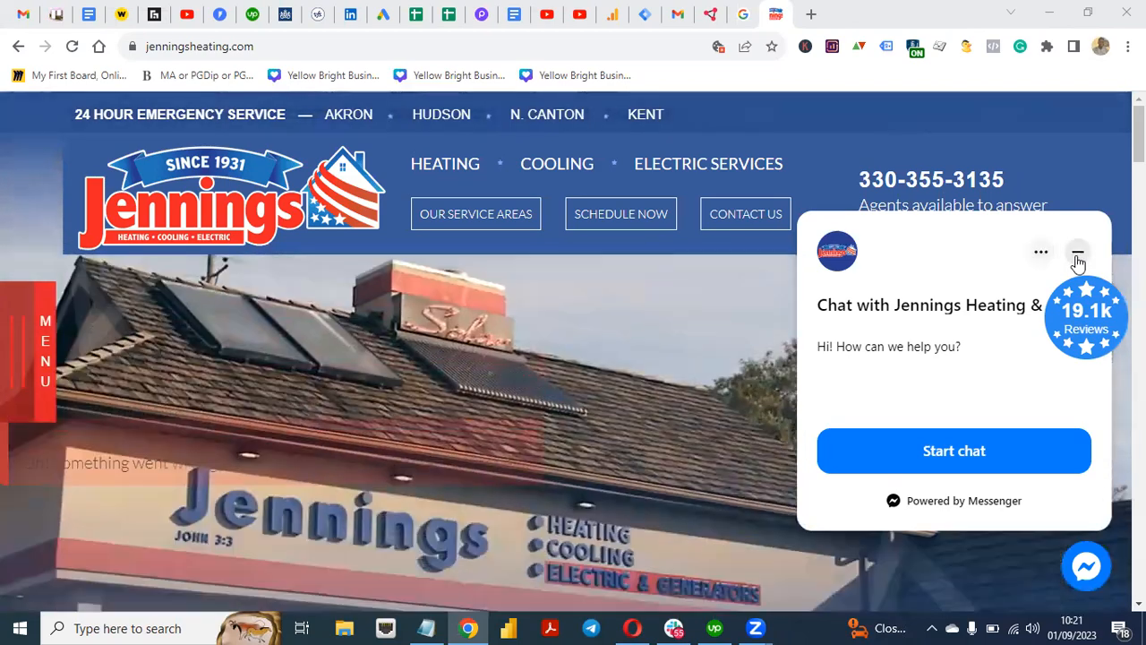
# Step: Dismiss the website's chat popup, then switch to Google Ads and open the conversions summary
pyautogui.click(1077, 254)
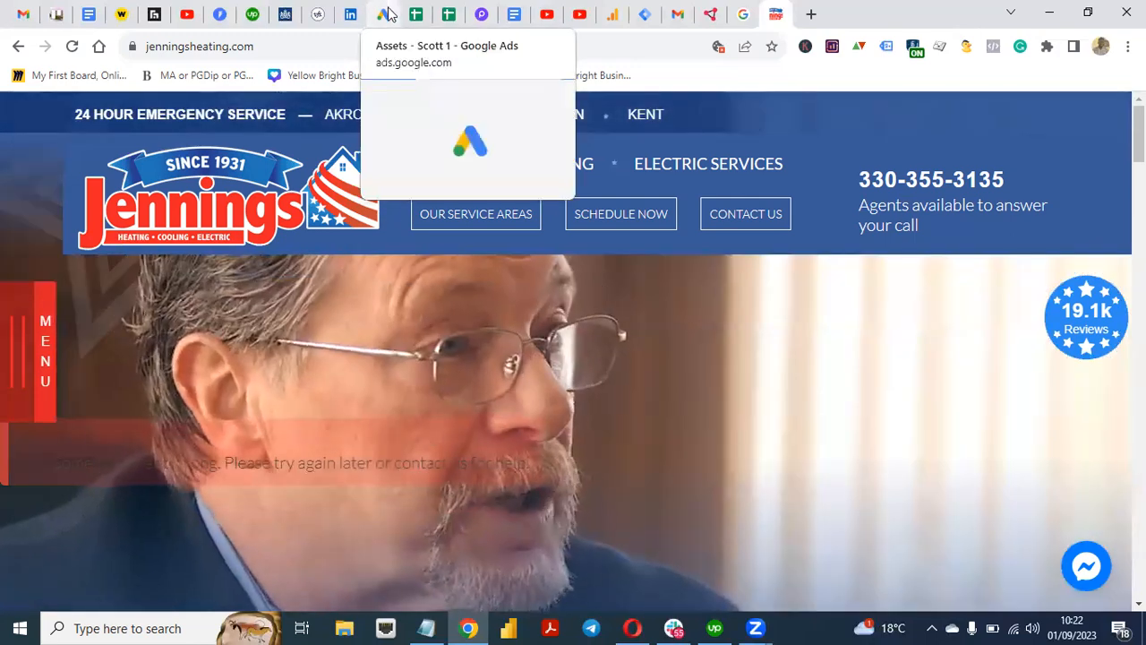
pyautogui.click(385, 14)
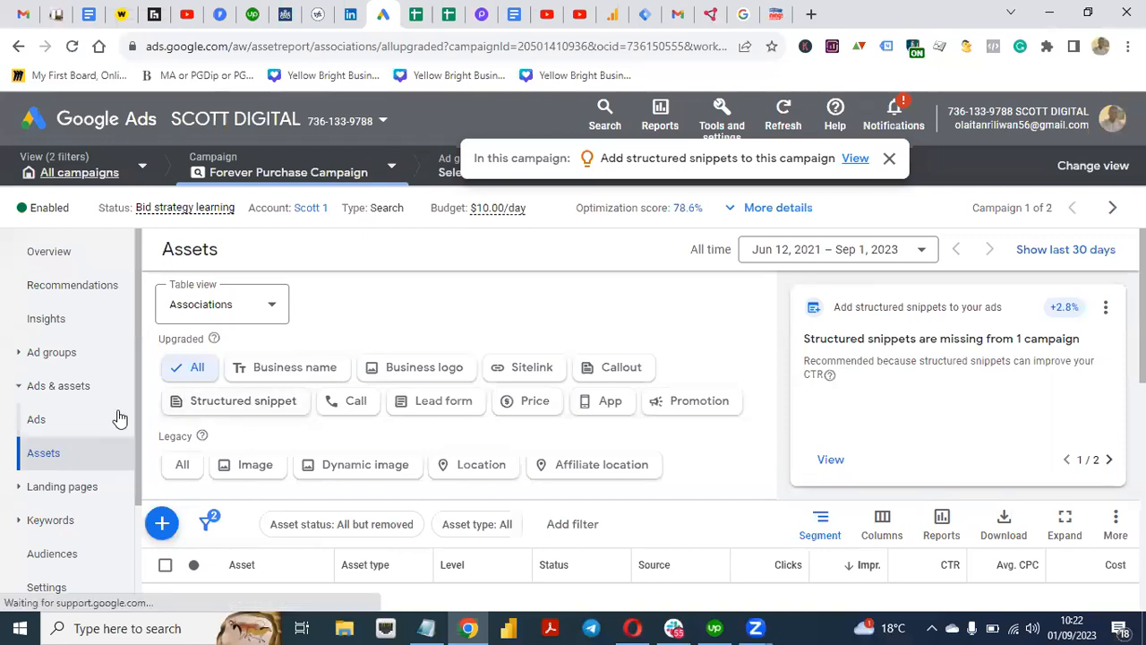
pyautogui.click(69, 257)
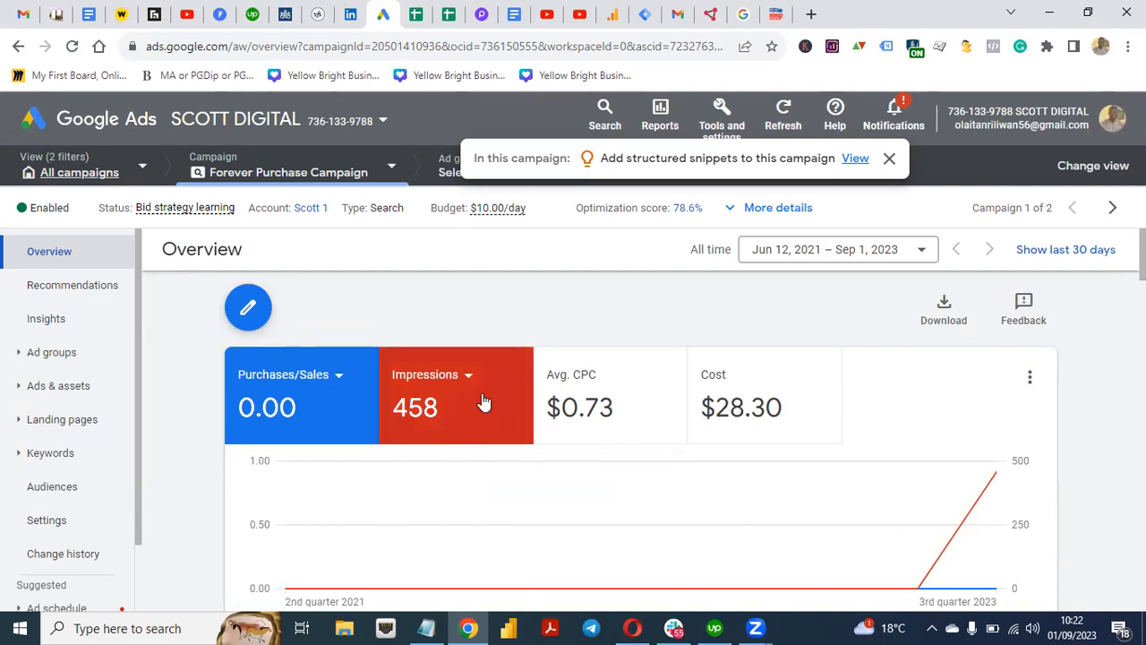
pyautogui.click(889, 159)
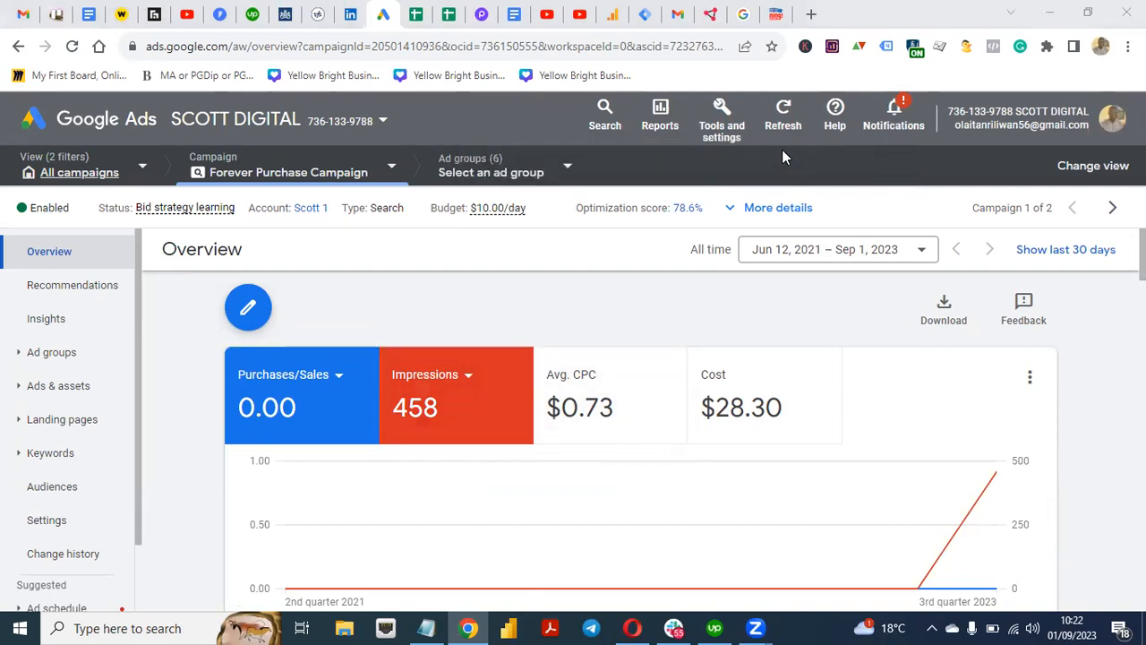
pyautogui.click(724, 117)
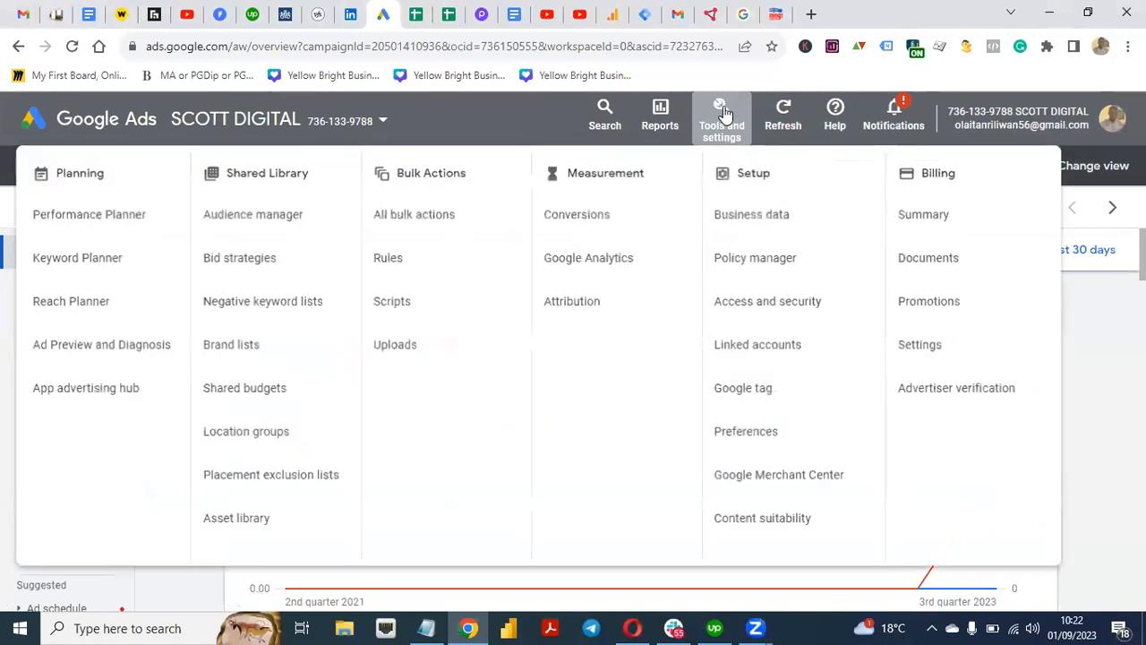
pyautogui.click(597, 215)
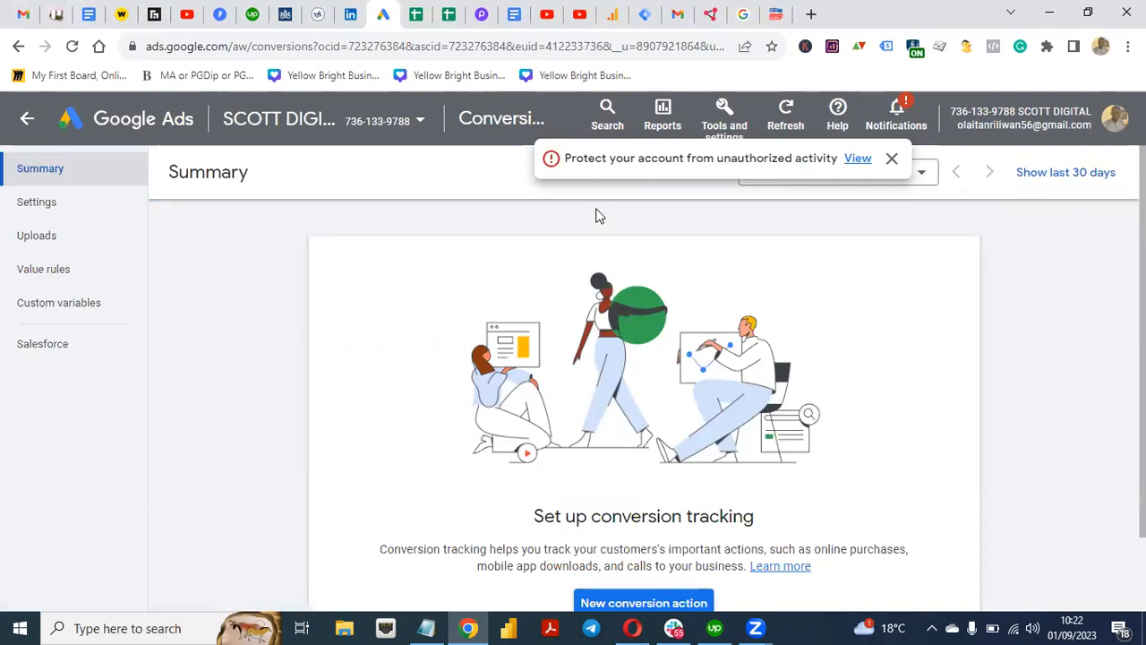
# Step: Switch to the Scott 1 account and open its conversions summary
pyautogui.click(36, 202)
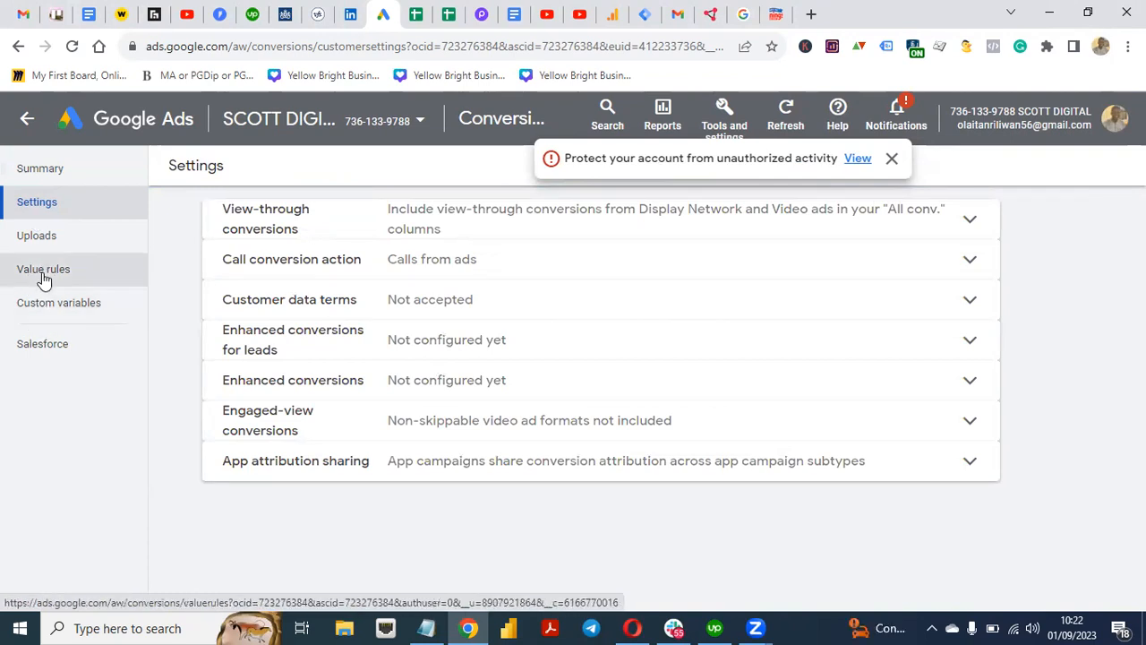
pyautogui.click(733, 112)
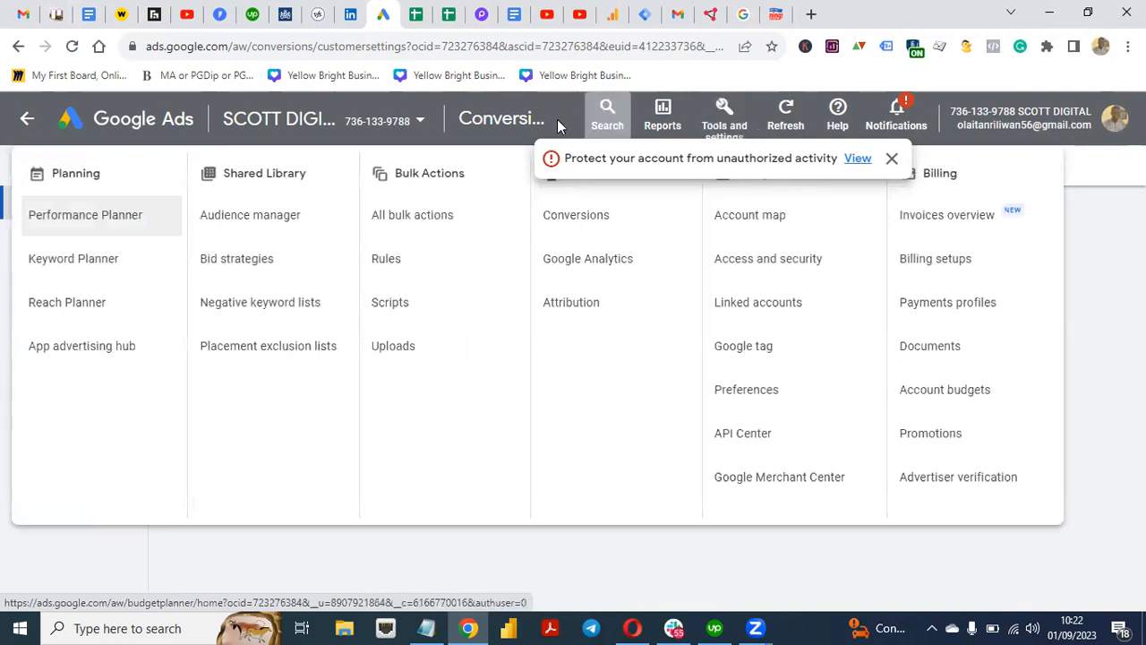
pyautogui.click(420, 128)
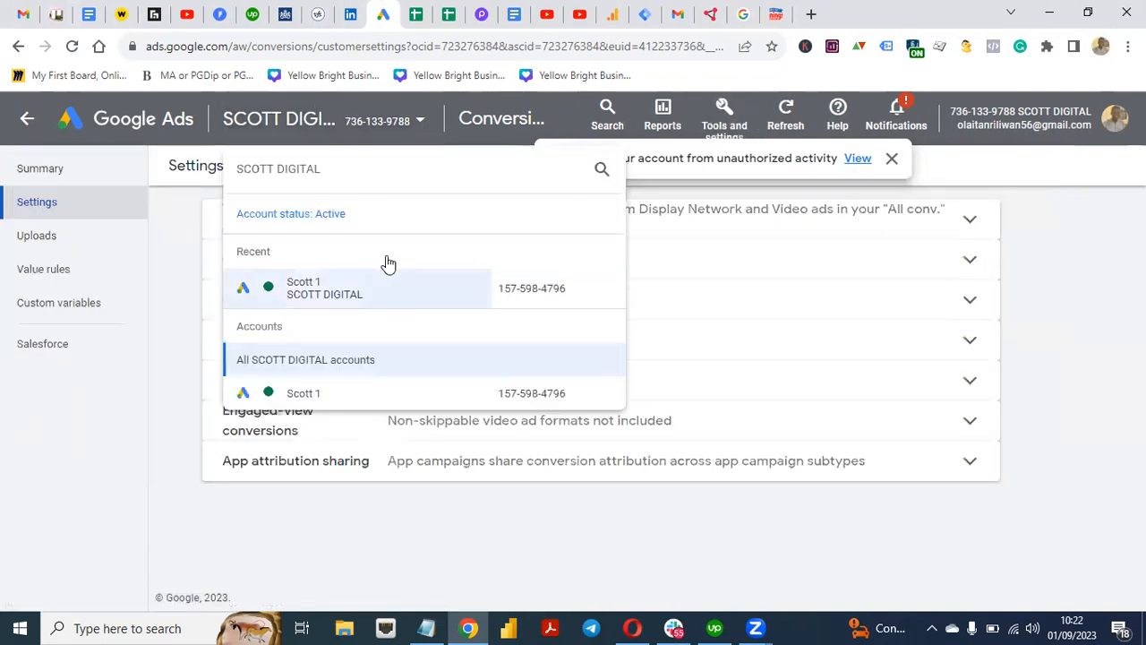
pyautogui.click(298, 399)
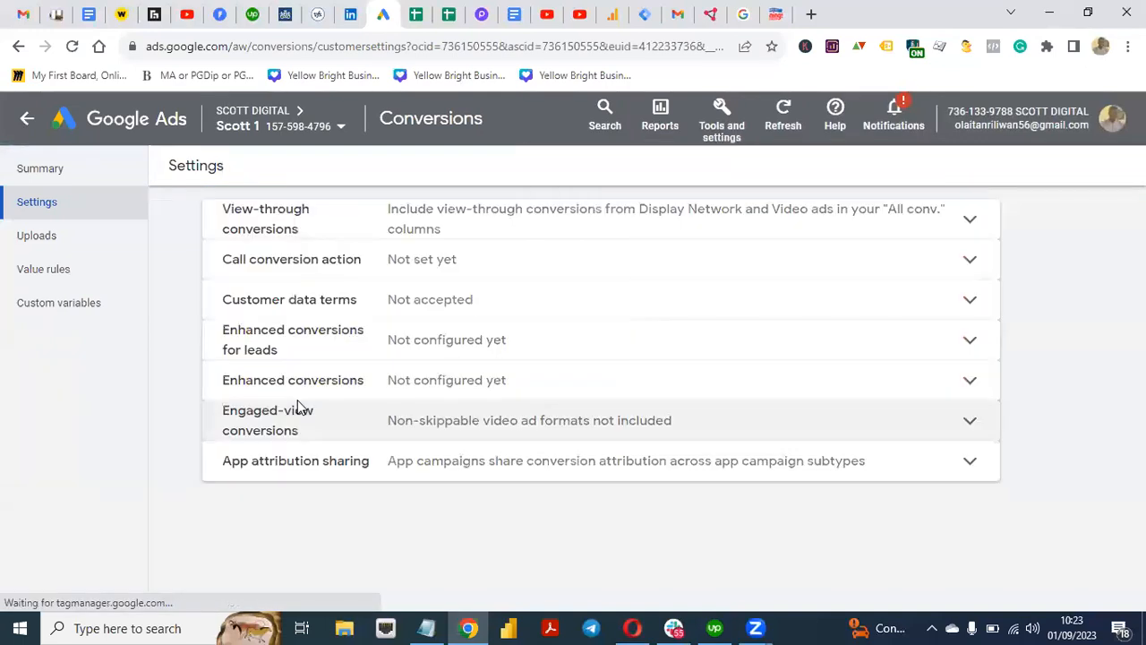
pyautogui.click(30, 164)
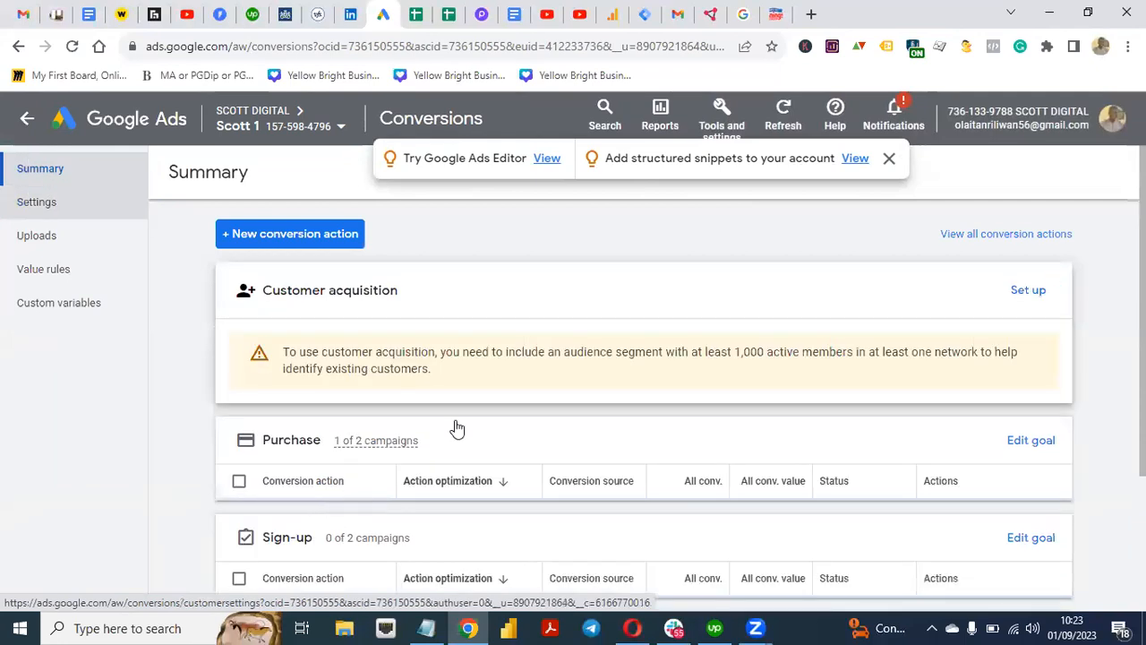
# Step: Start a new conversion action and select phone calls as the kind of conversion to track
pyautogui.scroll(-5, 643, 376)
pyautogui.scroll(5, 643, 376)
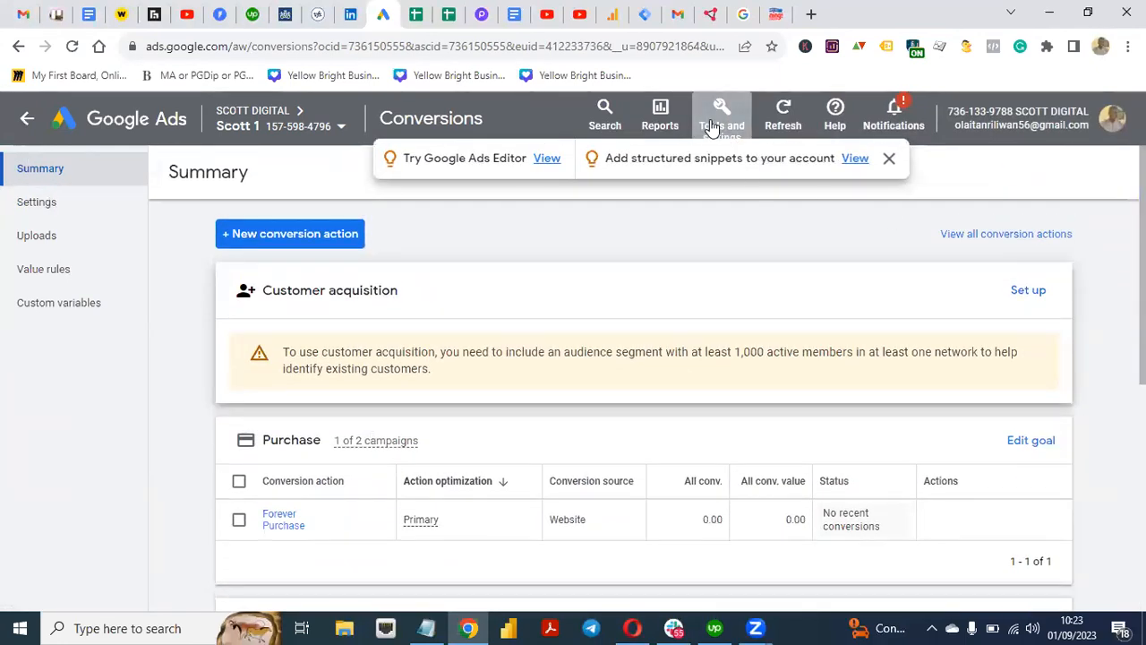
pyautogui.click(712, 127)
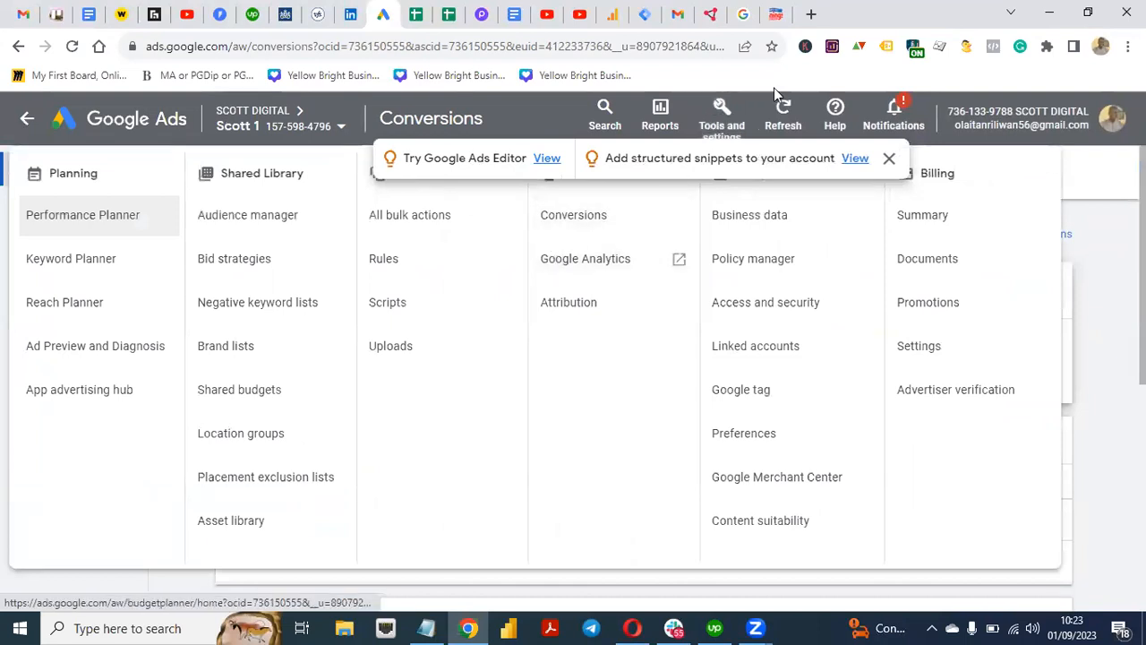
pyautogui.click(889, 153)
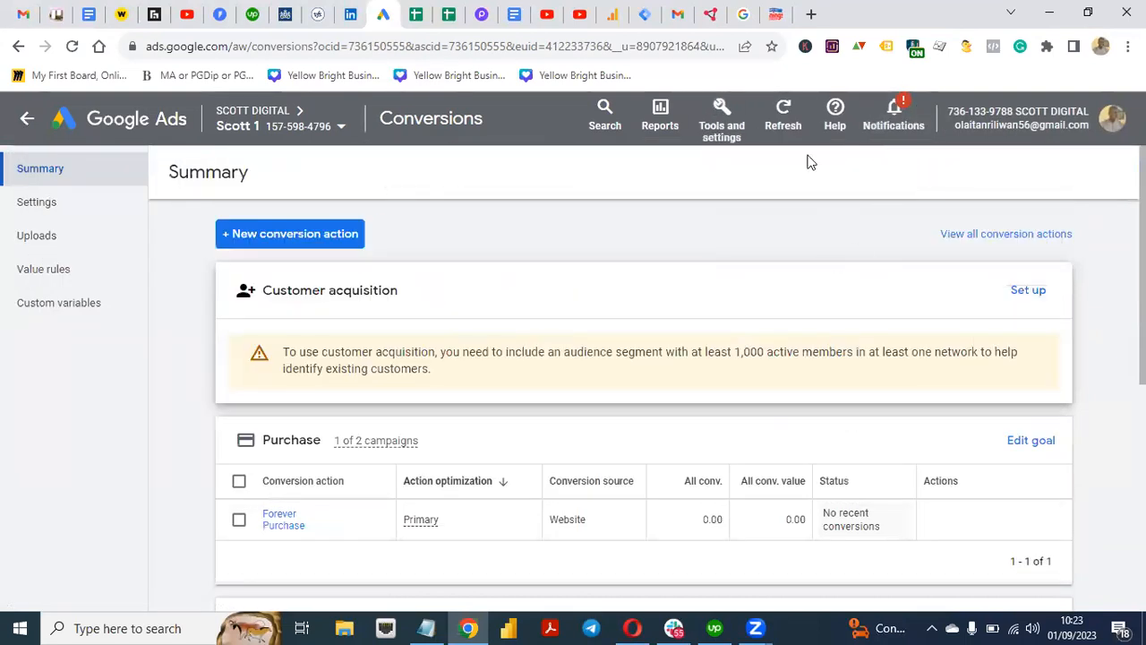
pyautogui.click(329, 237)
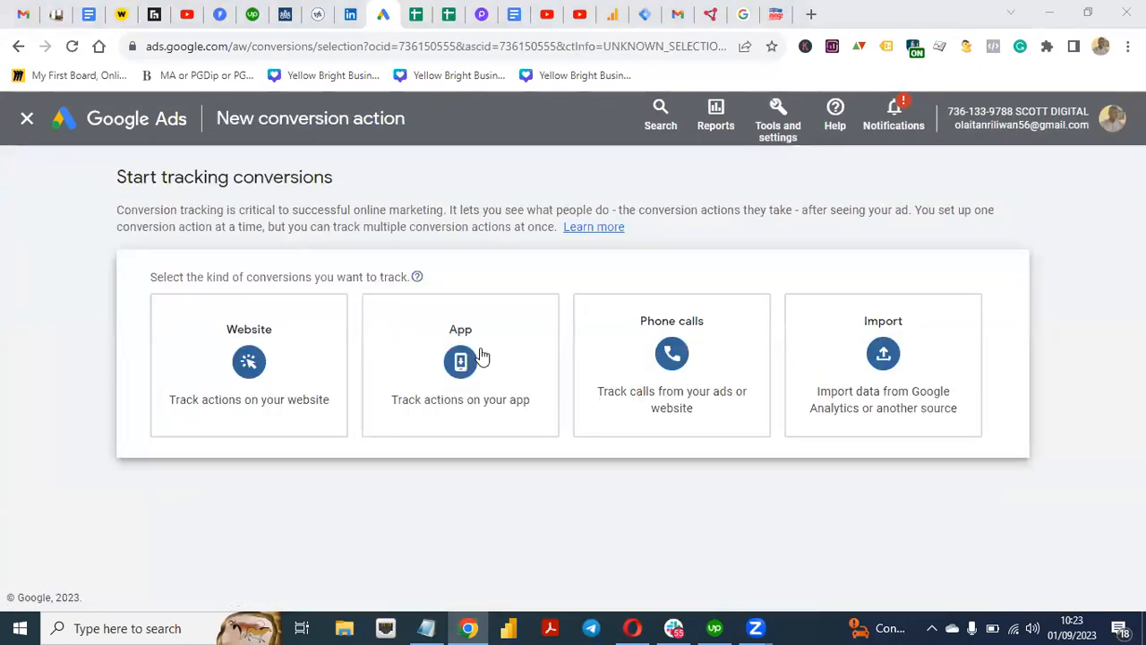
pyautogui.click(675, 391)
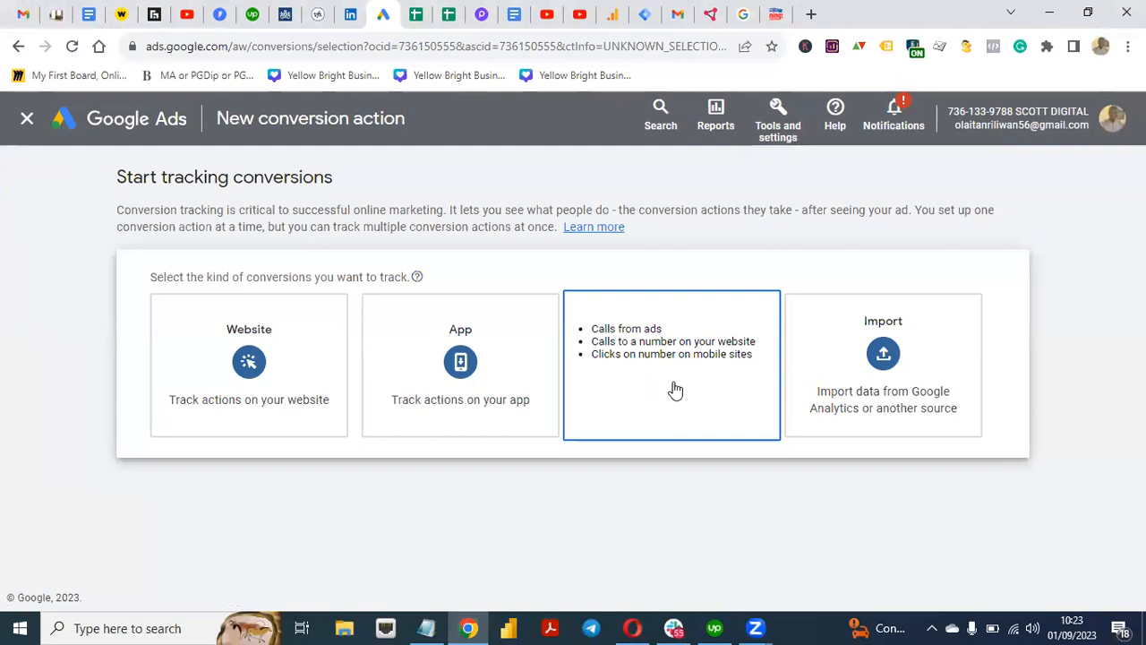
pyautogui.scroll(-2, 1048, 381)
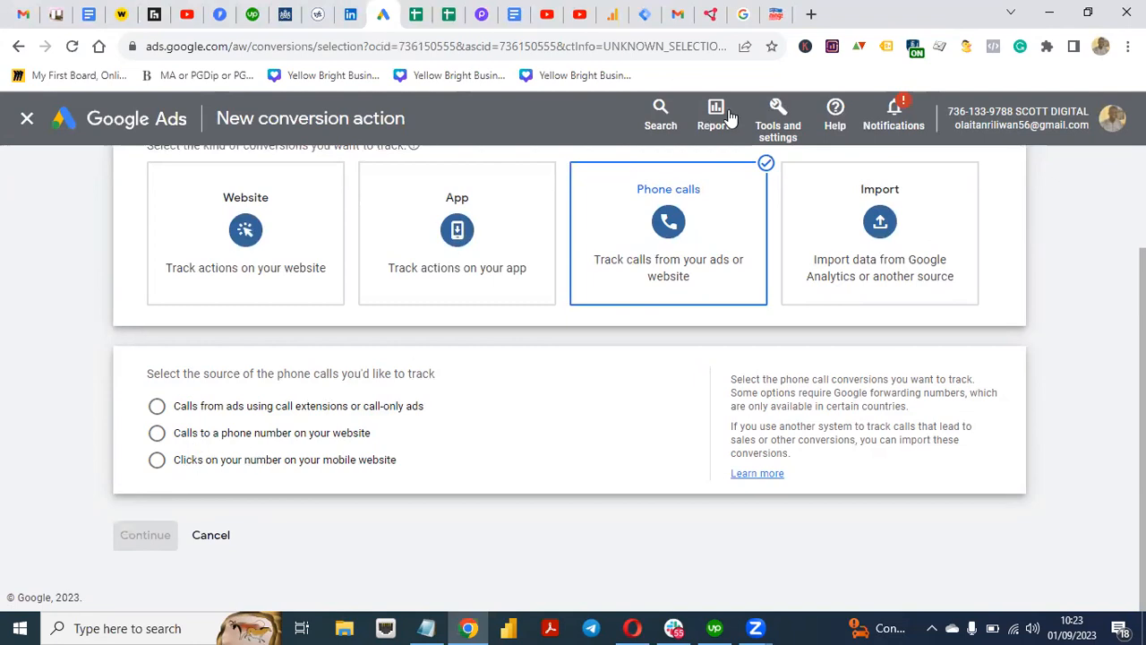
# Step: Set the call source to calls from ads using call extensions or call-only ads and continue to the action's settings
pyautogui.click(775, 13)
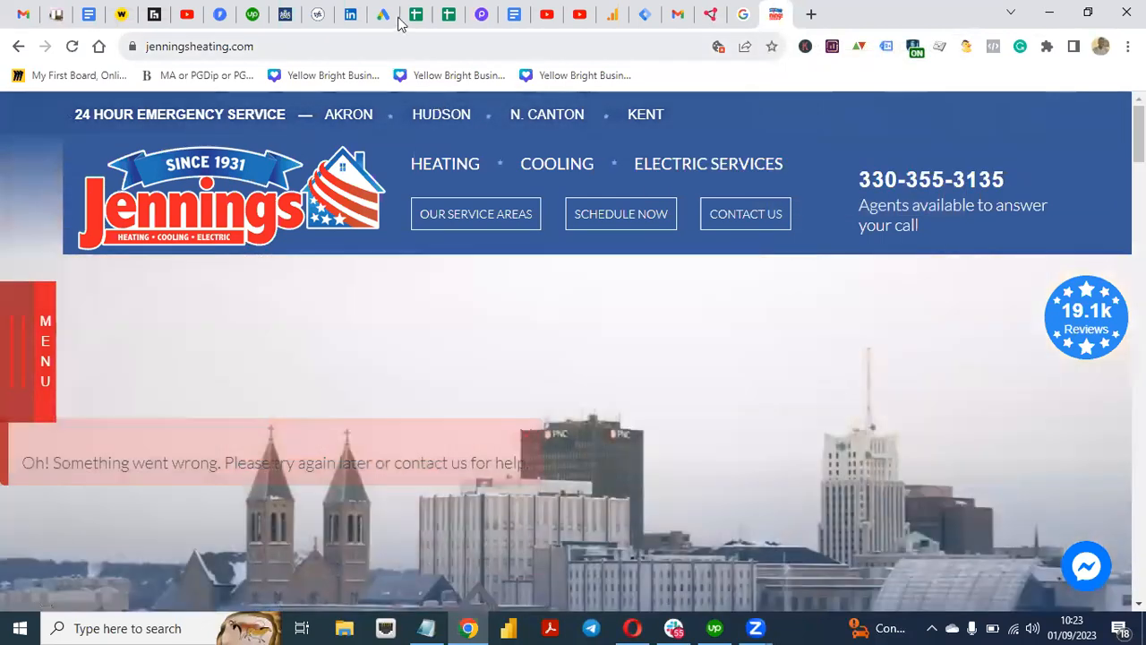
pyautogui.click(394, 18)
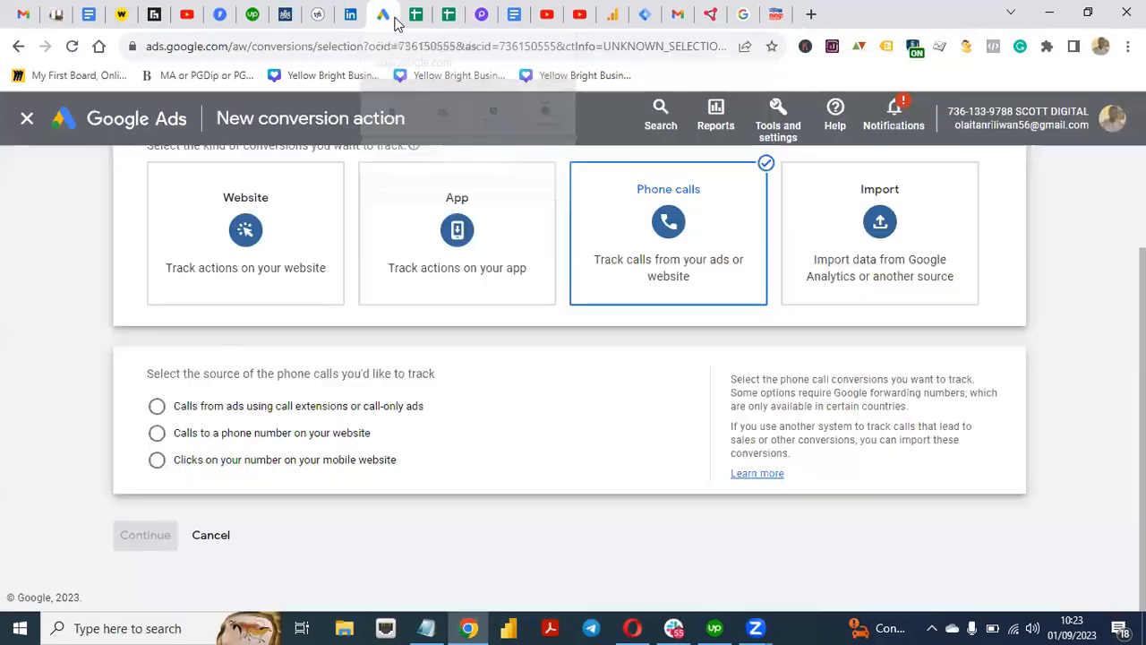
pyautogui.click(156, 407)
pyautogui.click(141, 535)
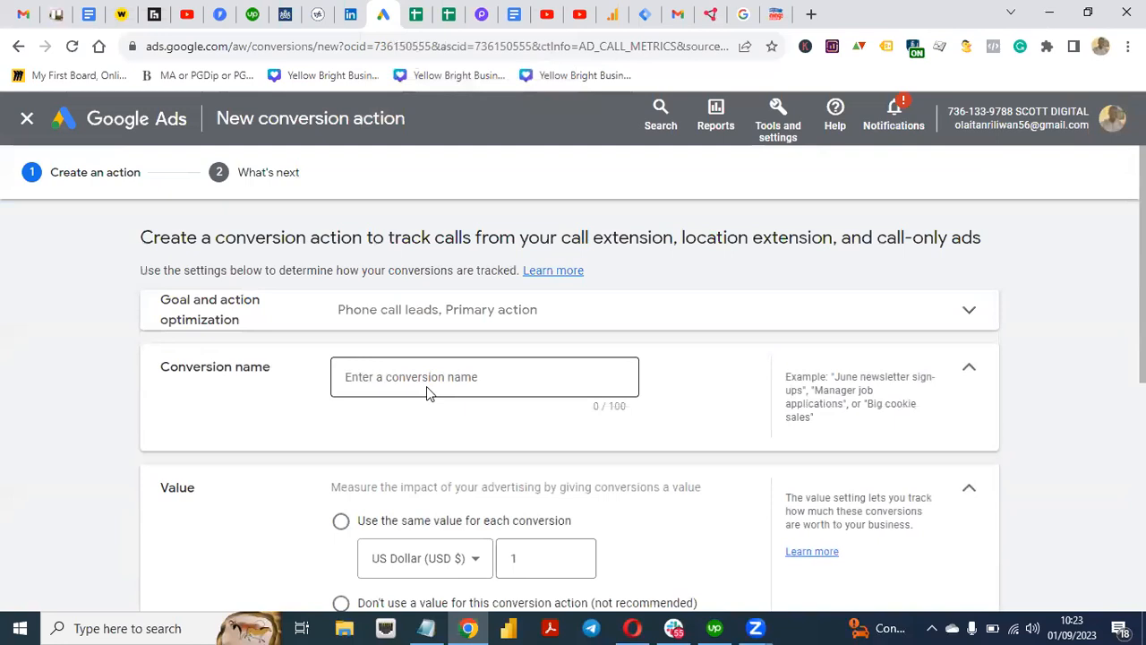
# Step: Name the conversion action "Forevr Phone Call"
pyautogui.click(426, 381)
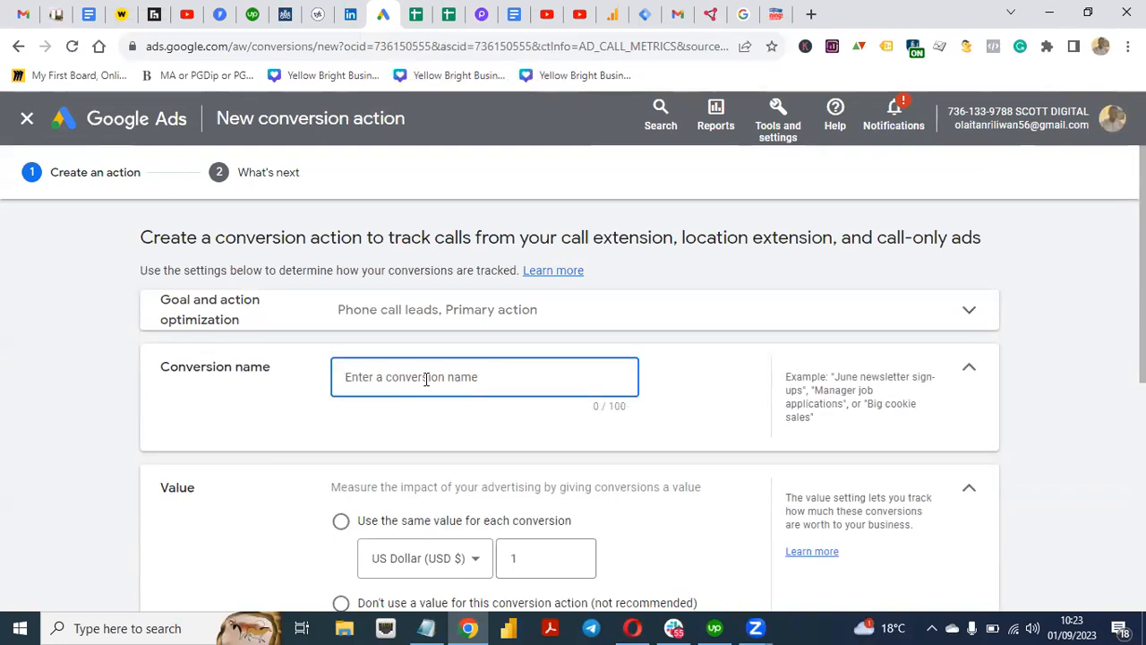
pyautogui.write('Forver')
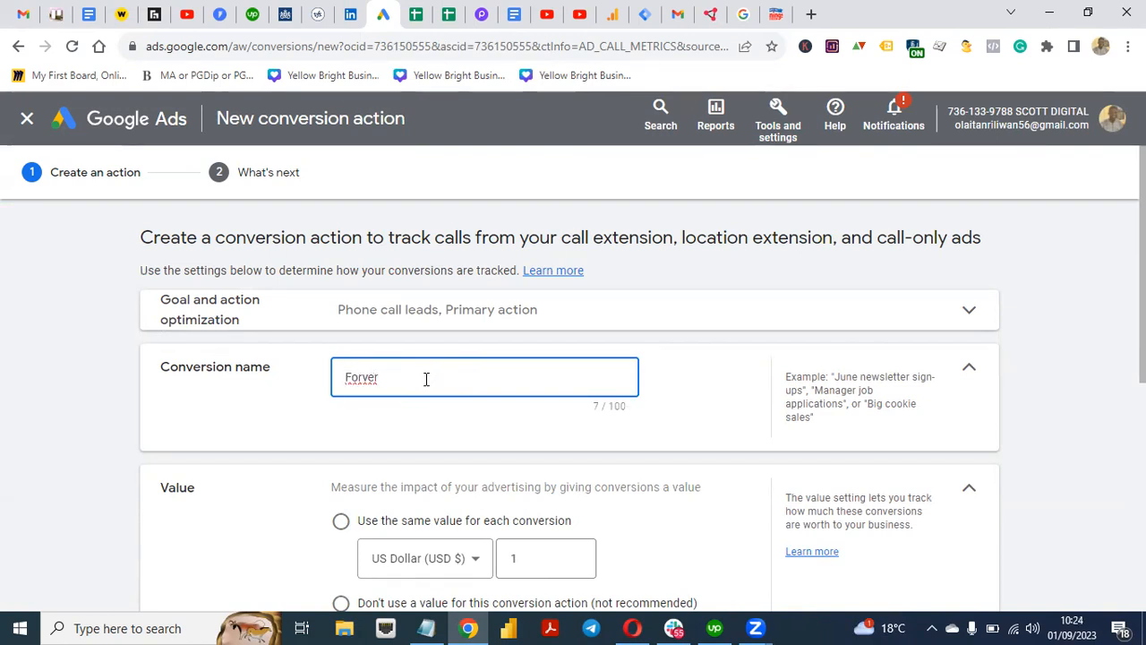
pyautogui.press('BackSpace')
pyautogui.press('BackSpace')
pyautogui.press('BackSpace')
pyautogui.press('BackSpace')
pyautogui.write('evr Phone Call')
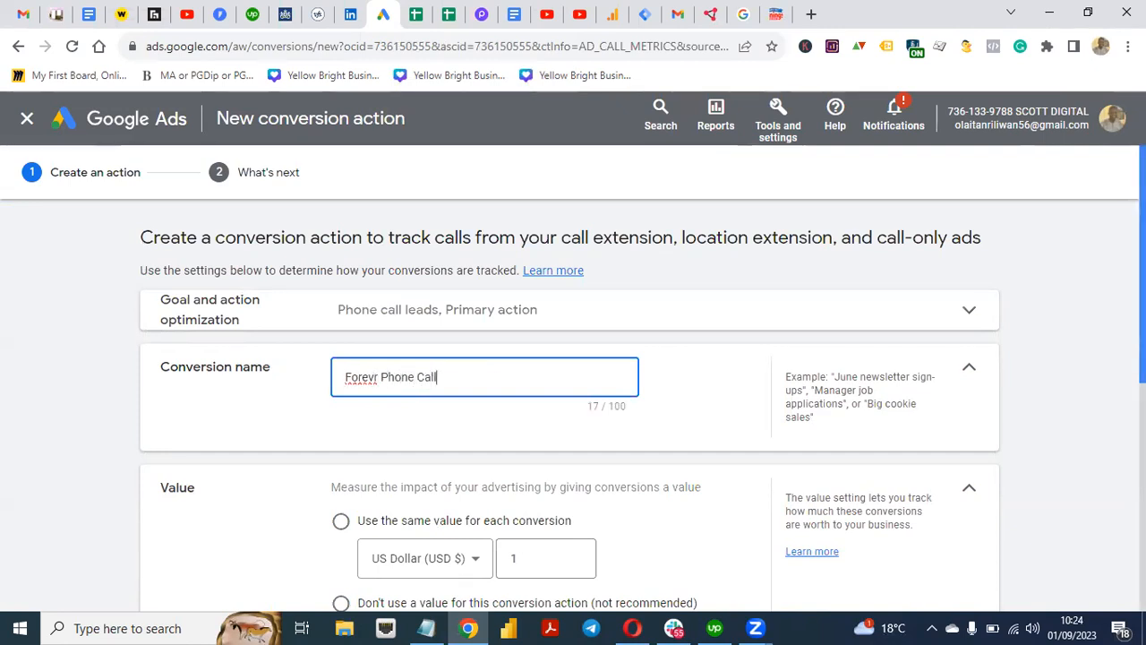
# Step: Use the same value of 1 US dollar for each conversion
pyautogui.scroll(-2, 434, 377)
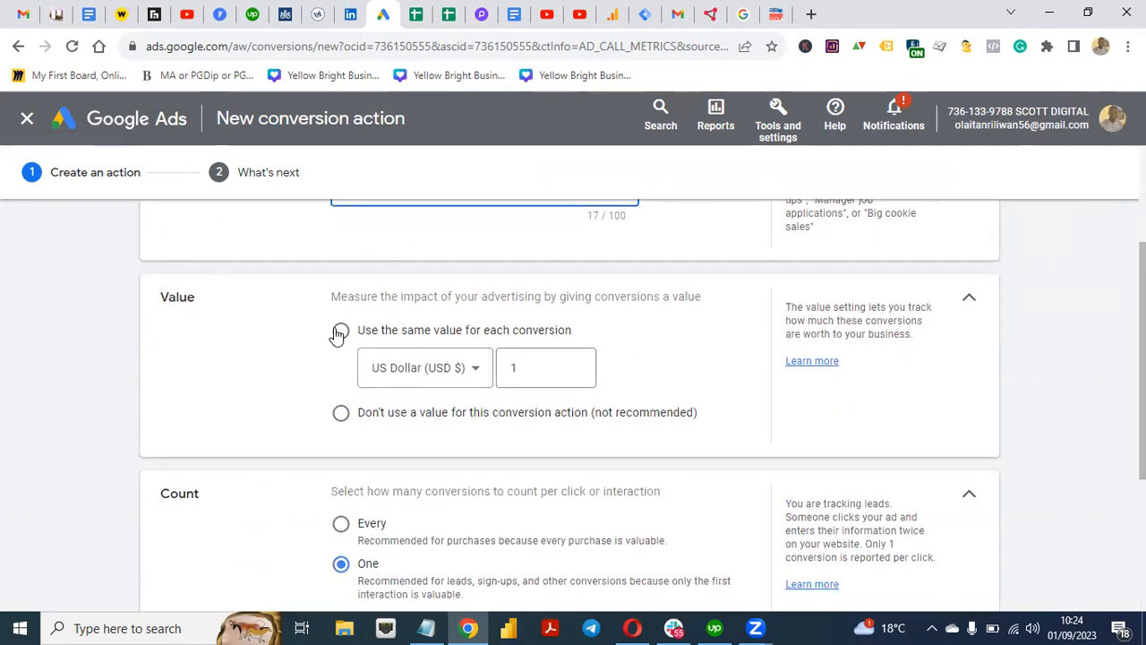
pyautogui.click(340, 332)
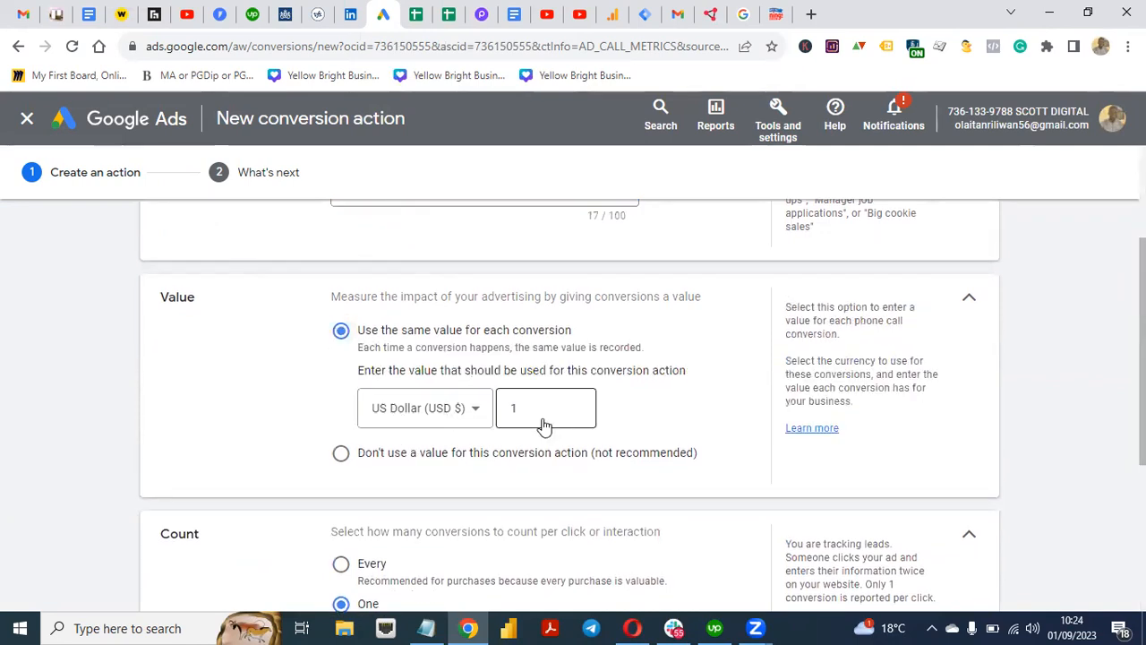
pyautogui.scroll(-2, 569, 403)
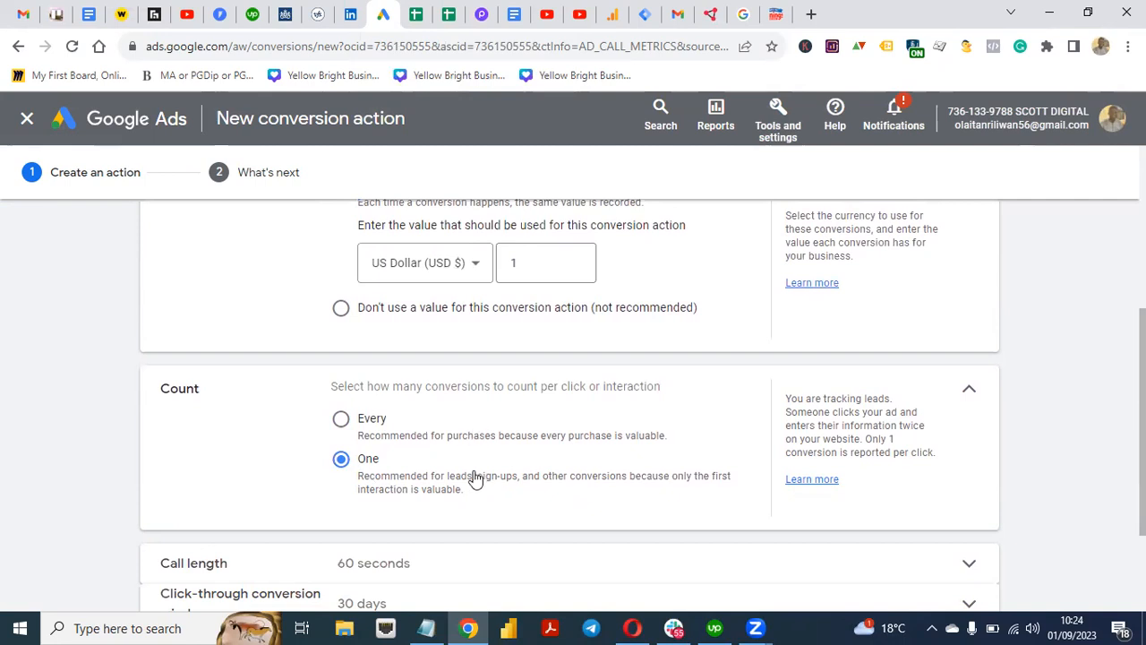
# Step: Examine the minimum call length and click-through conversion window settings of the new conversion action
pyautogui.scroll(-2, 573, 403)
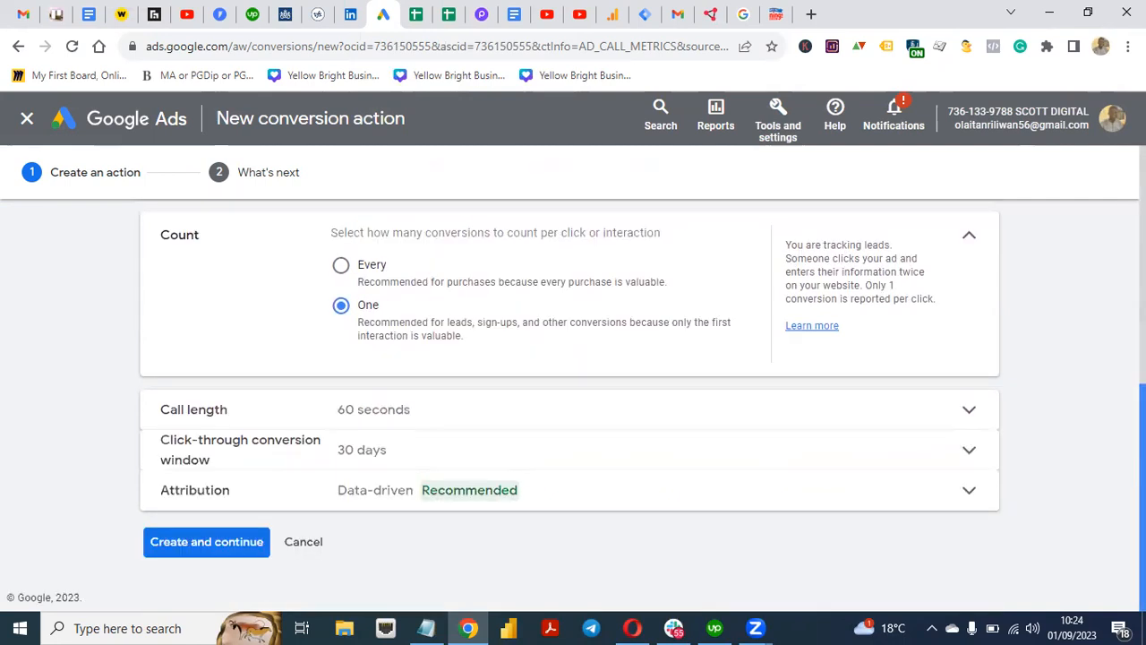
pyautogui.click(967, 411)
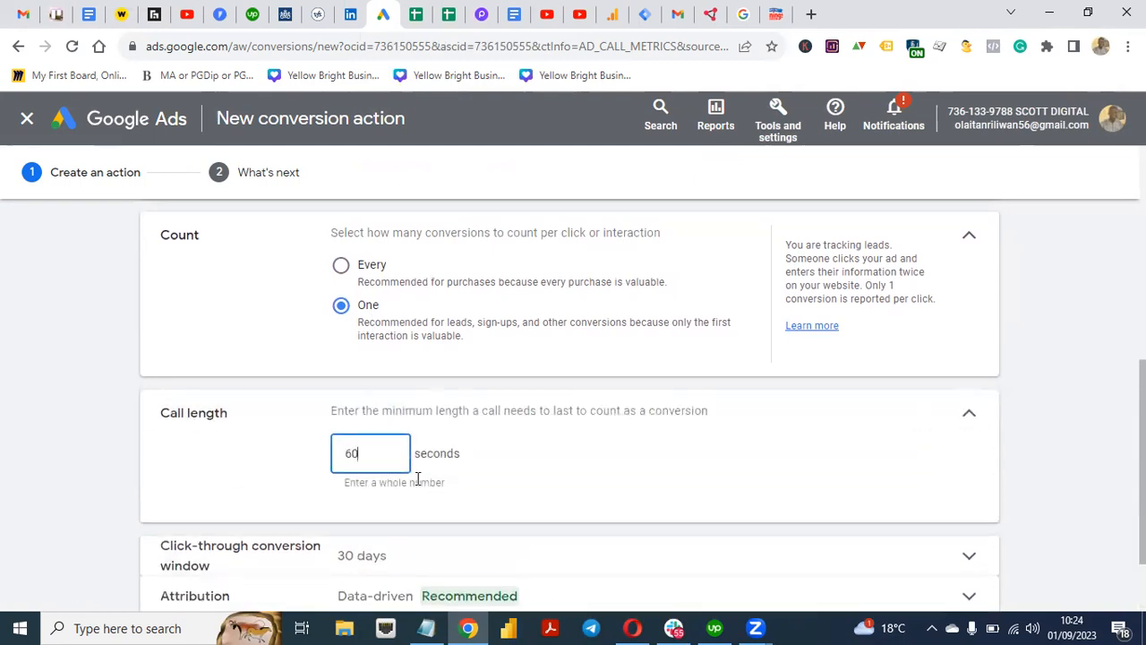
pyautogui.click(968, 417)
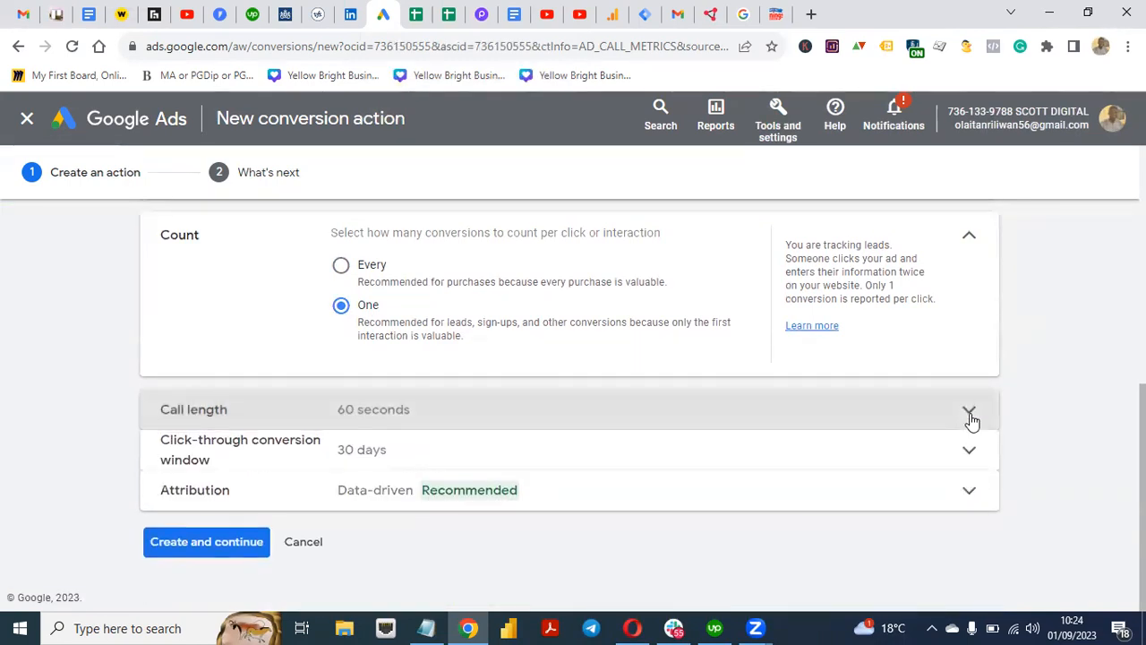
pyautogui.click(970, 414)
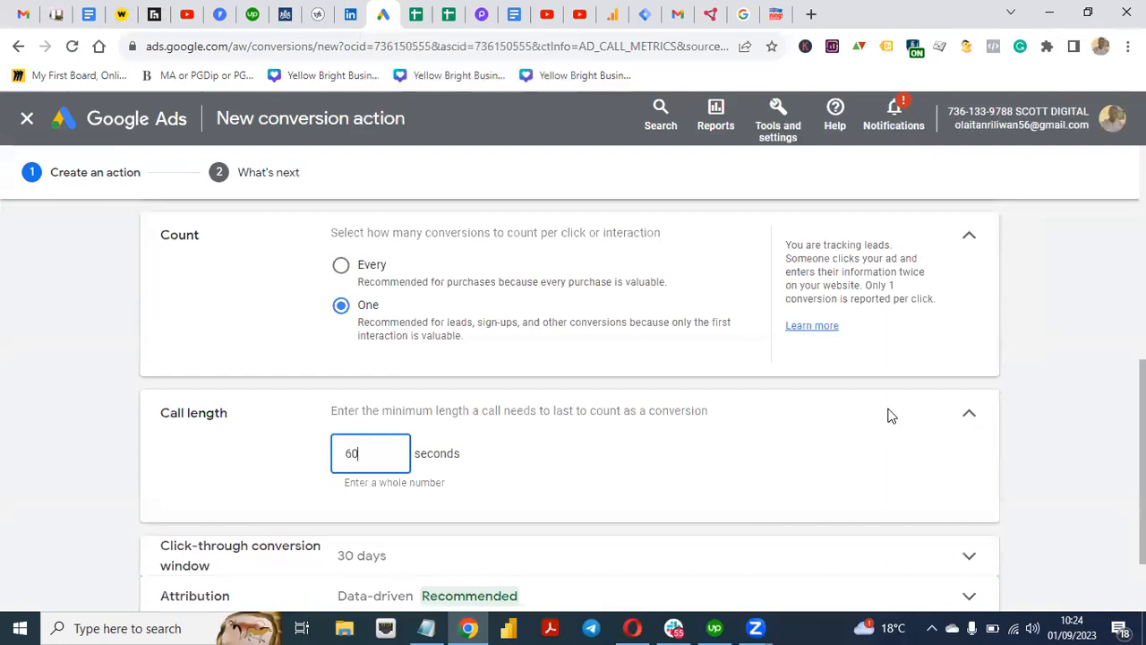
pyautogui.click(969, 415)
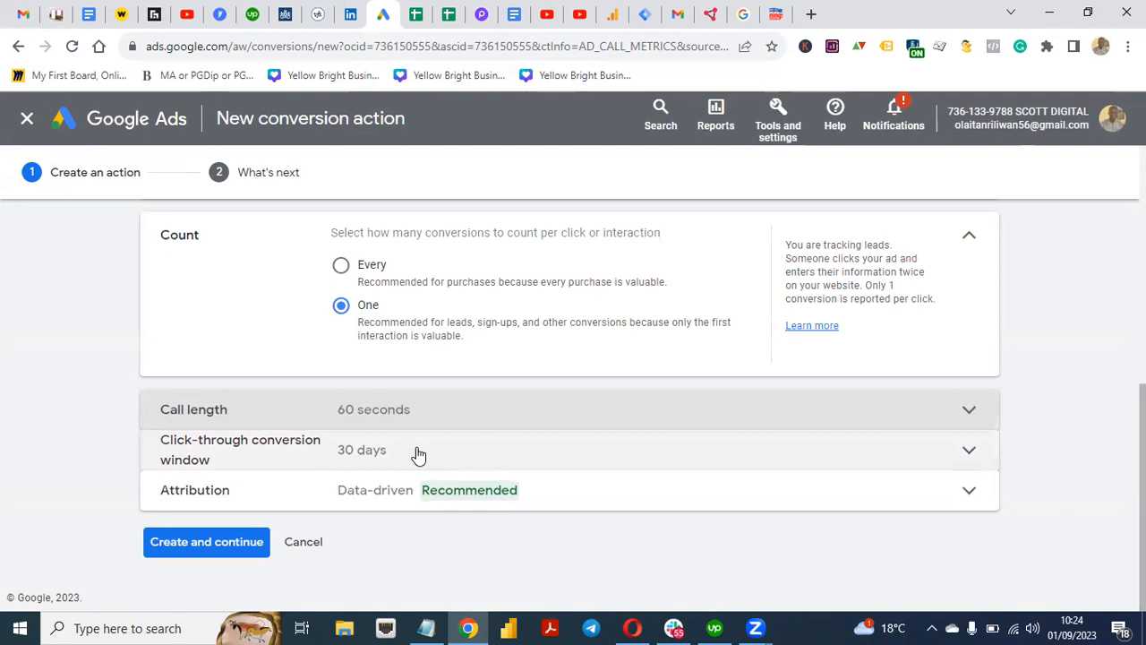
pyautogui.click(968, 453)
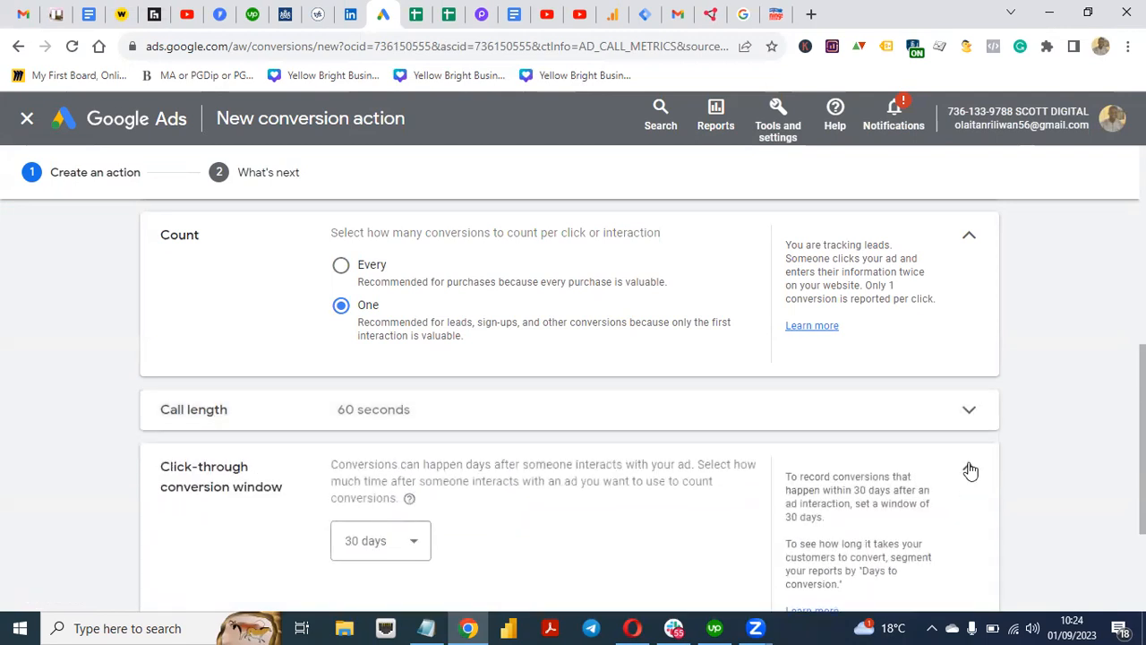
pyautogui.click(970, 471)
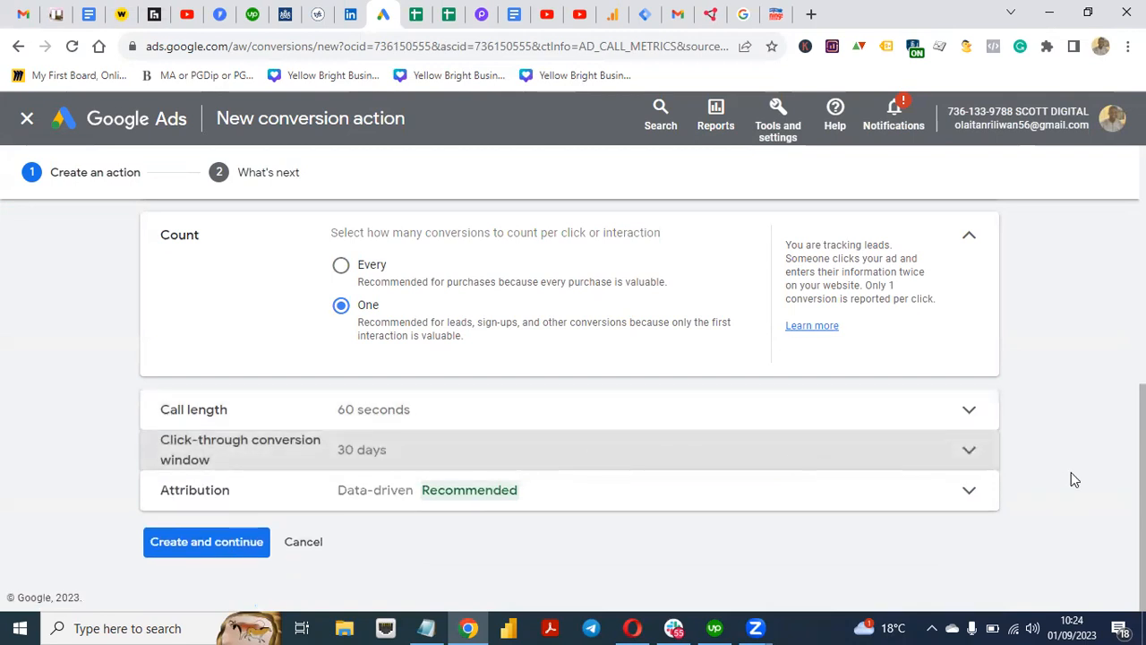
pyautogui.moveTo(1143, 480)
pyautogui.mouseDown()
pyautogui.moveTo(1142, 348)
pyautogui.moveTo(1142, 462)
pyautogui.mouseUp()
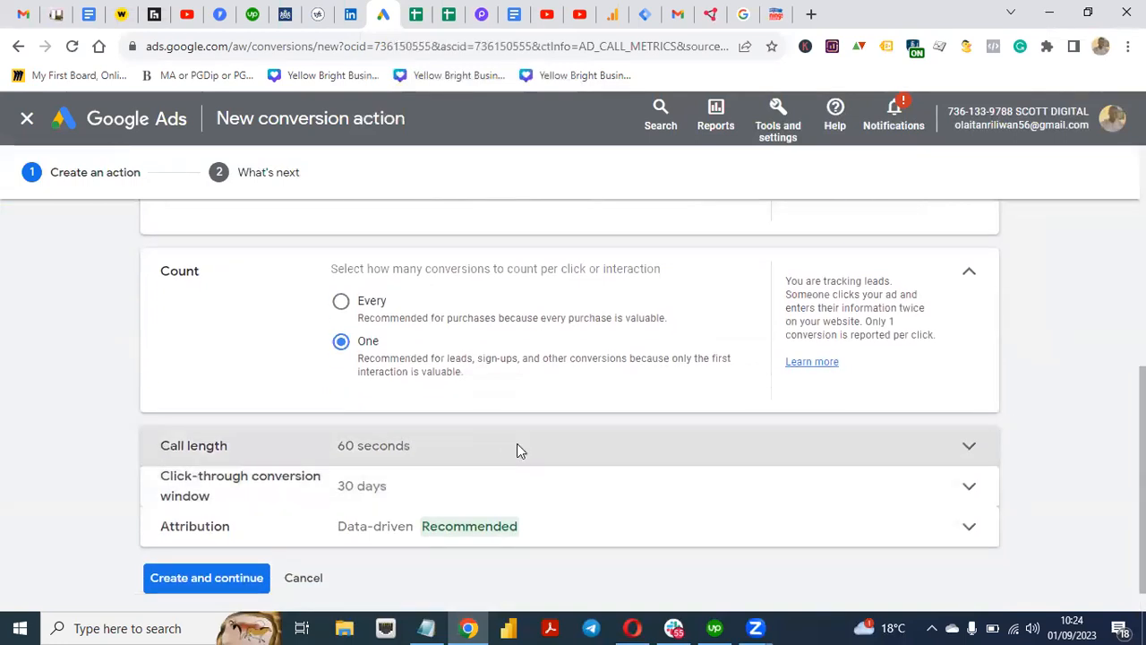
pyautogui.click(517, 448)
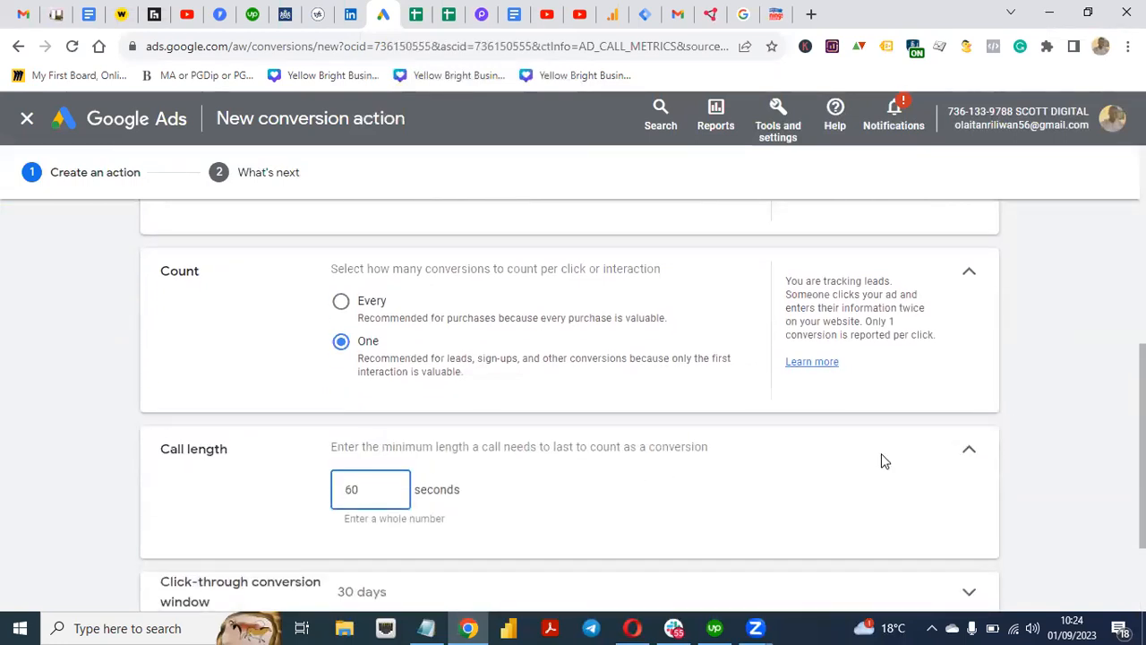
# Step: Collapse the call length setting, review the value and count settings, and create the conversion action
pyautogui.click(966, 453)
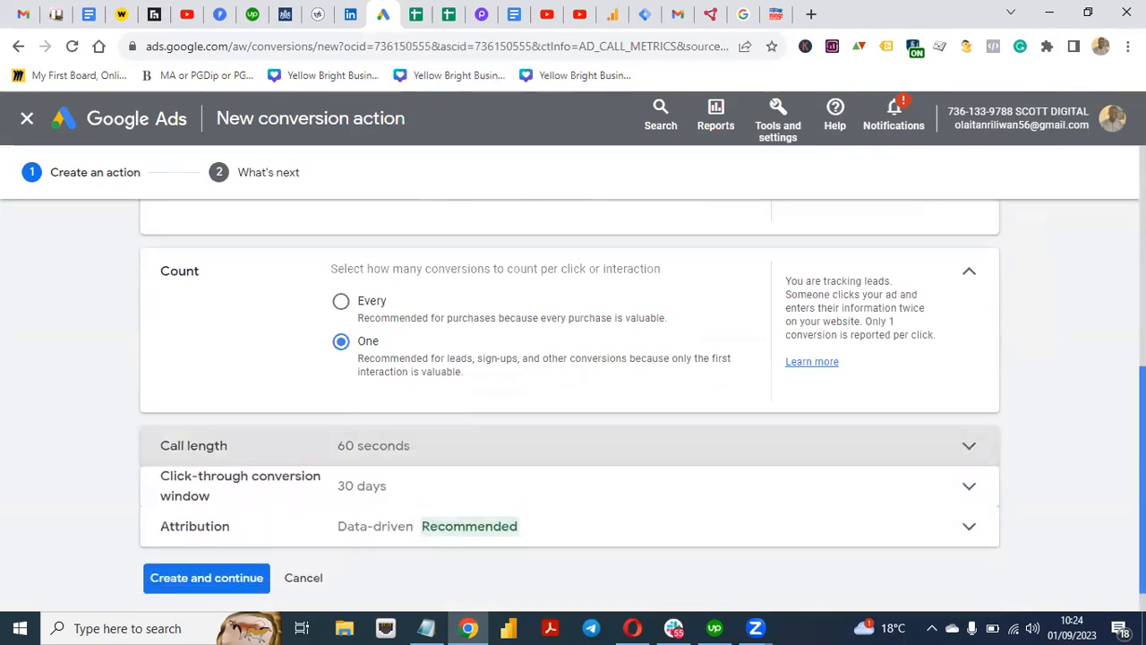
pyautogui.scroll(5, 570, 403)
pyautogui.scroll(-2, 570, 403)
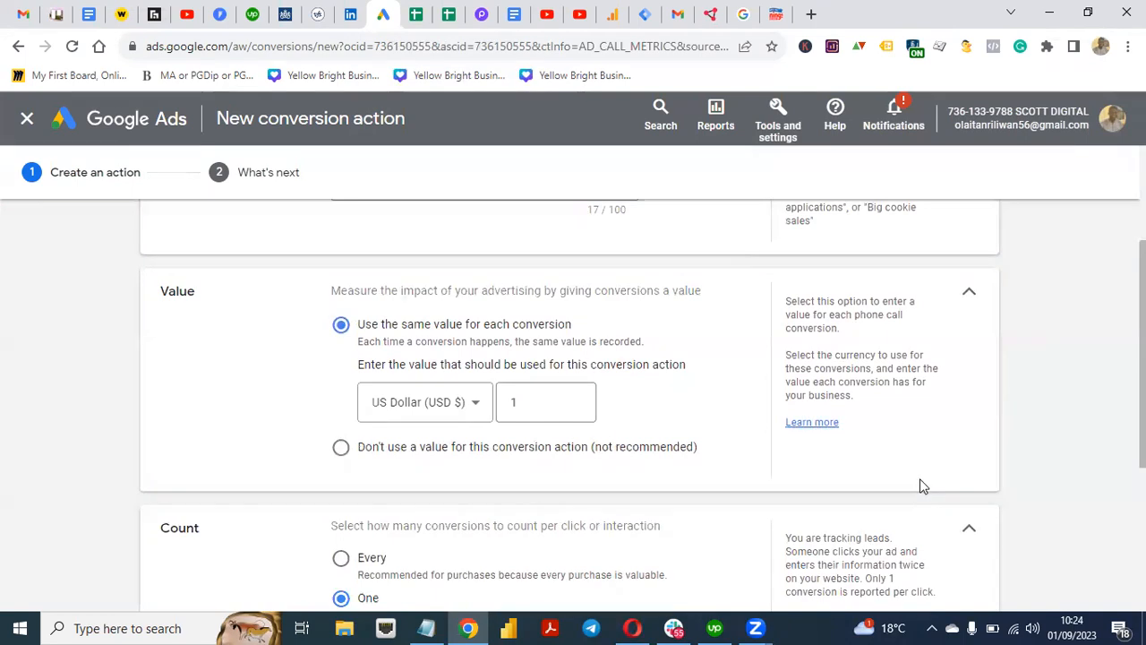
pyautogui.scroll(-1, 1142, 358)
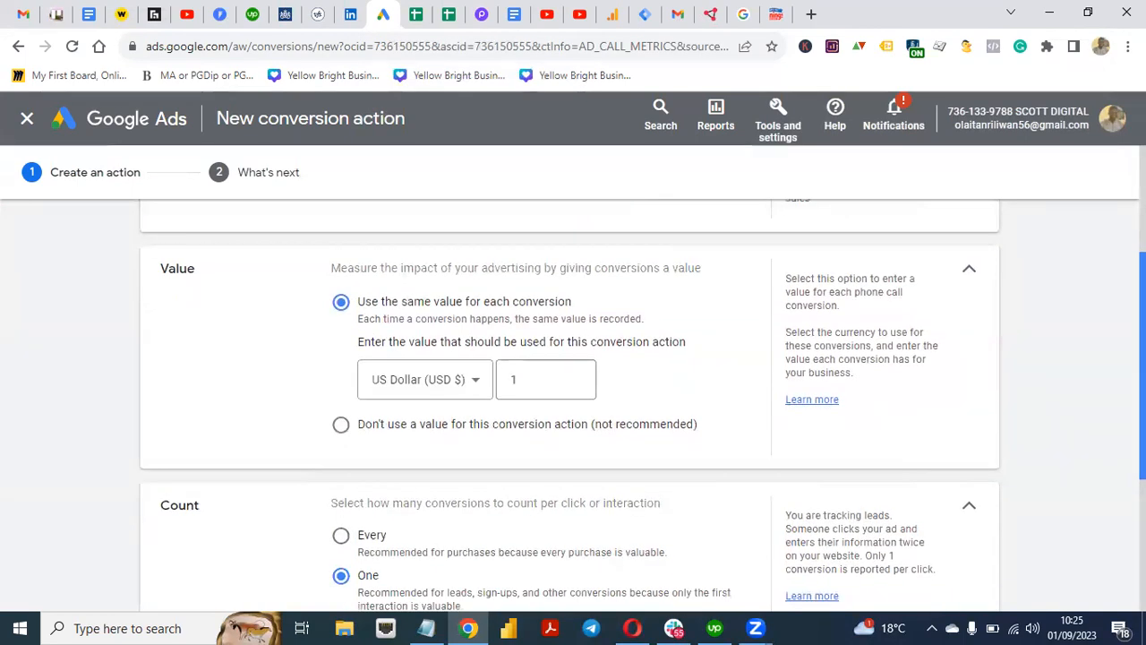
pyautogui.scroll(-3, 569, 402)
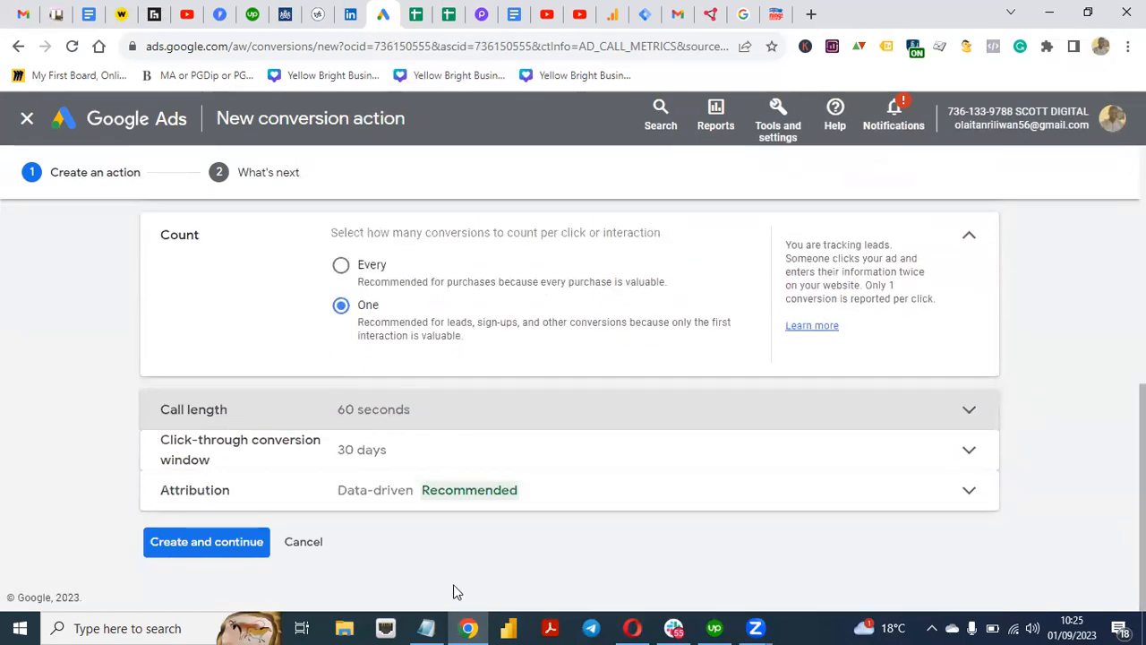
pyautogui.click(225, 542)
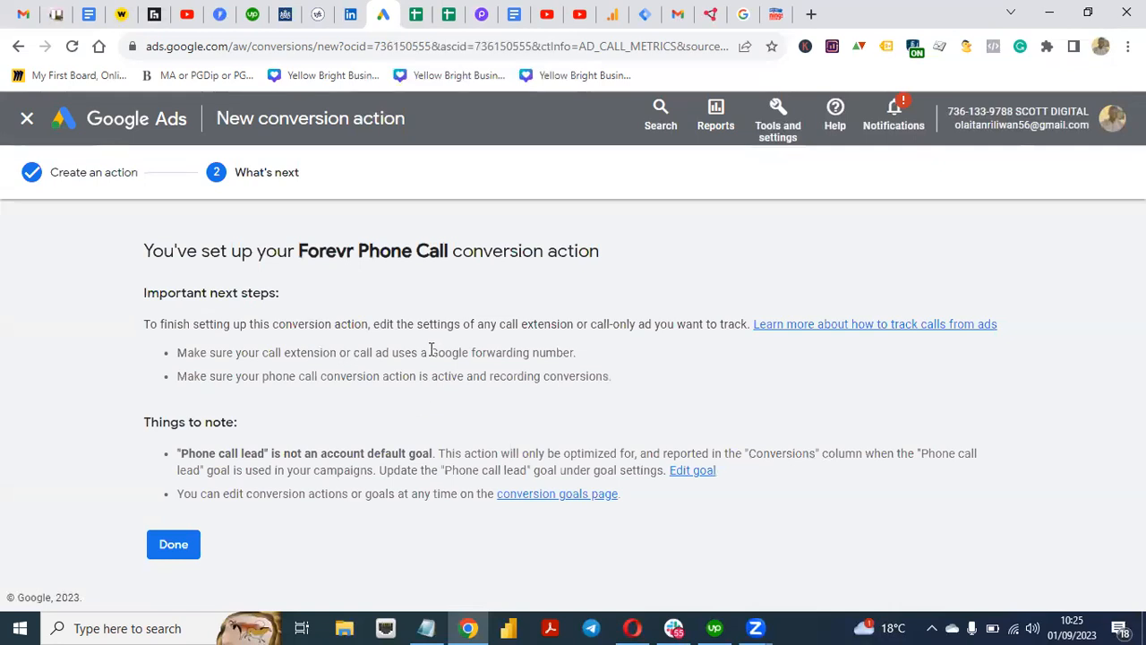
# Step: Search the web for "Google forwarding number." in a new browser tab and open the Google Ads Help article about it
pyautogui.moveTo(431, 351); pyautogui.dragTo(557, 345)
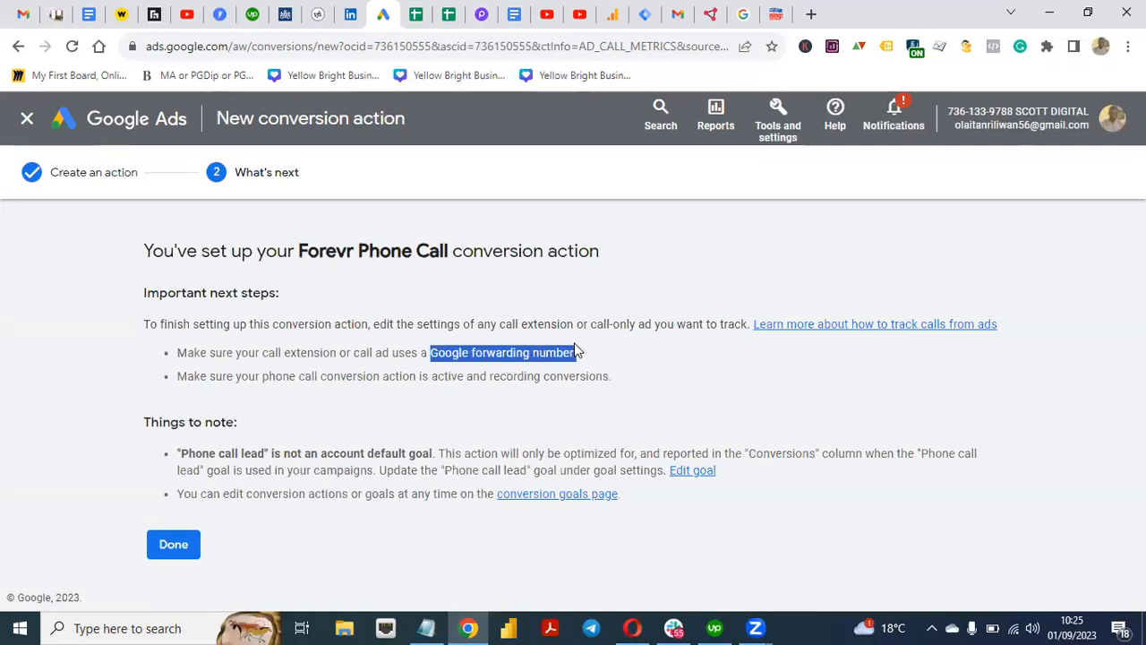
pyautogui.click(811, 15)
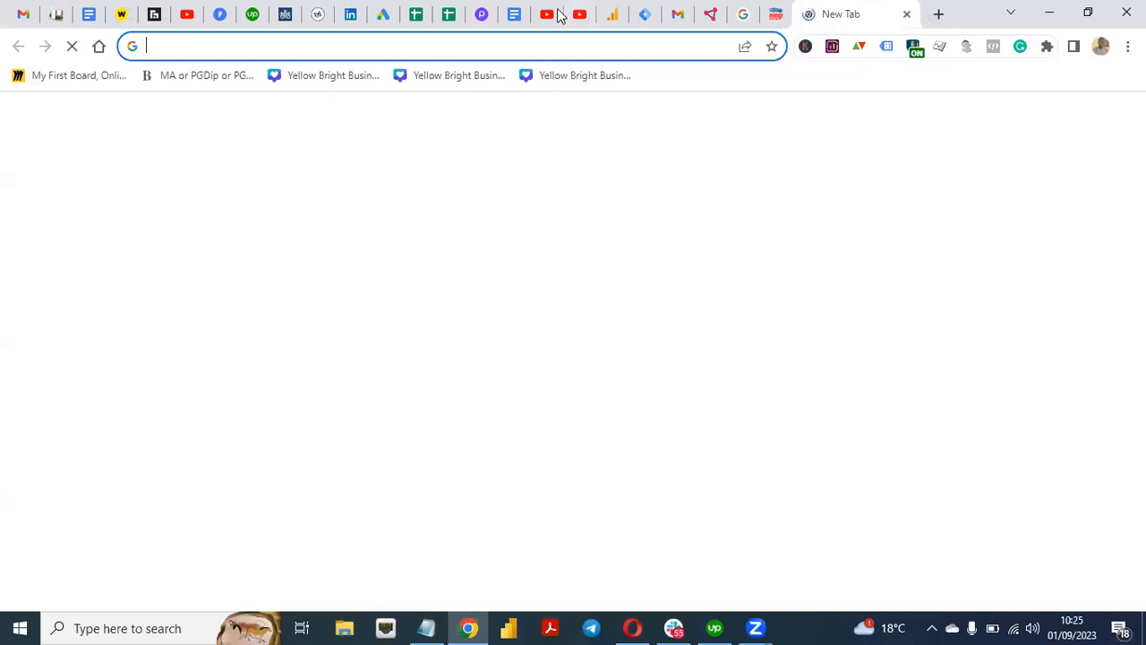
pyautogui.write('Google forwarding number.')
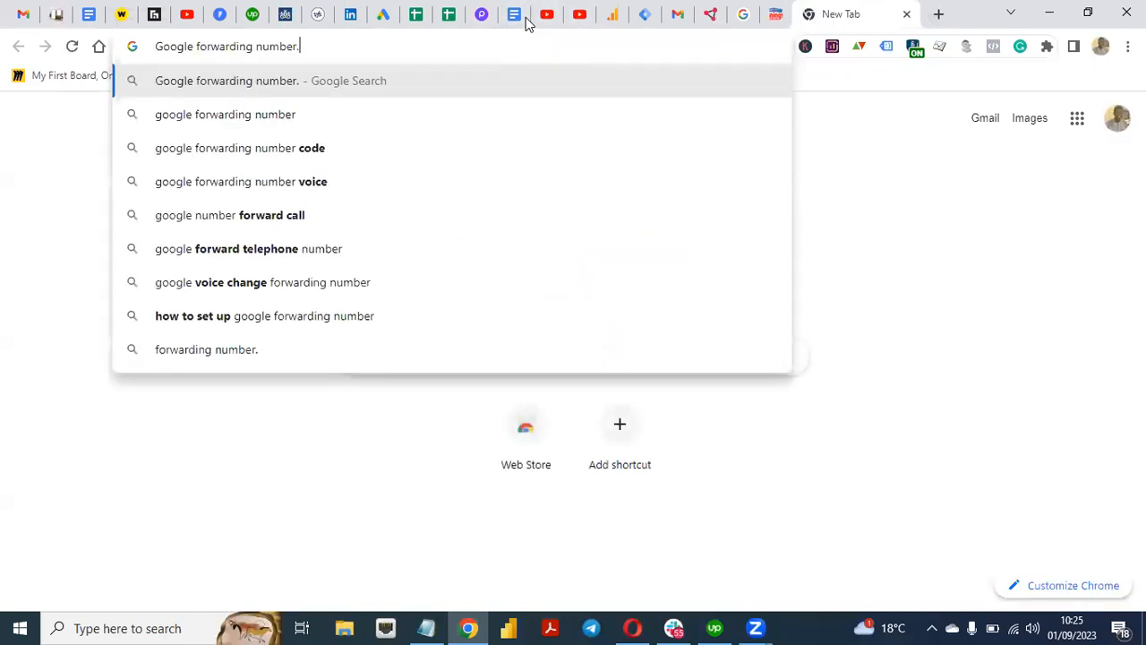
pyautogui.press('Return')
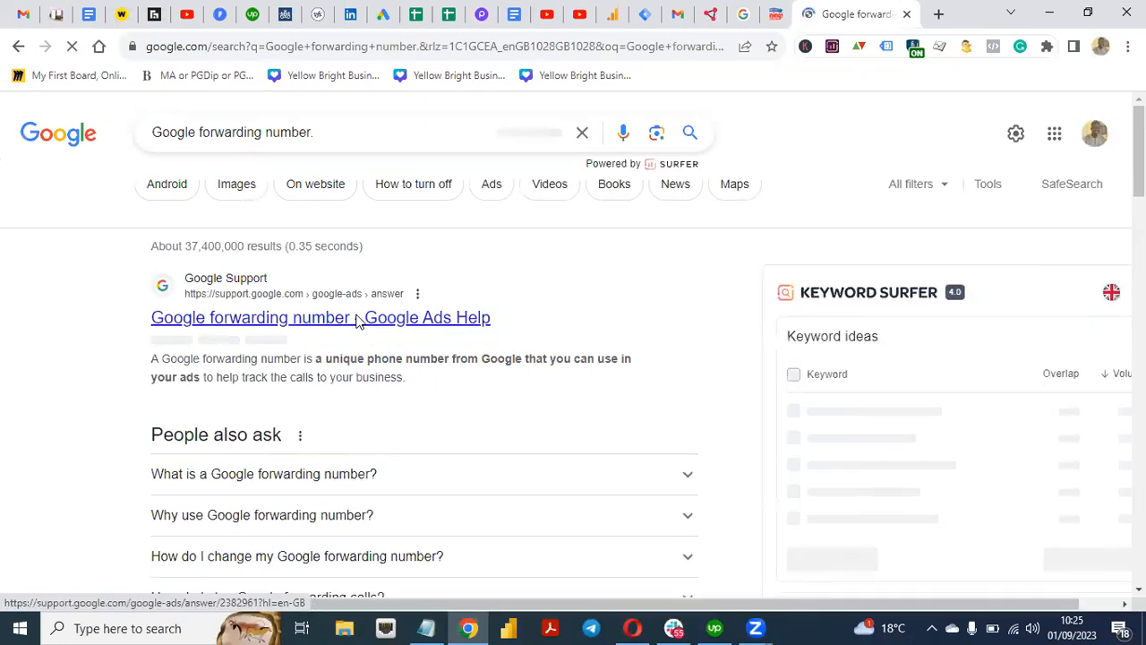
pyautogui.click(358, 320)
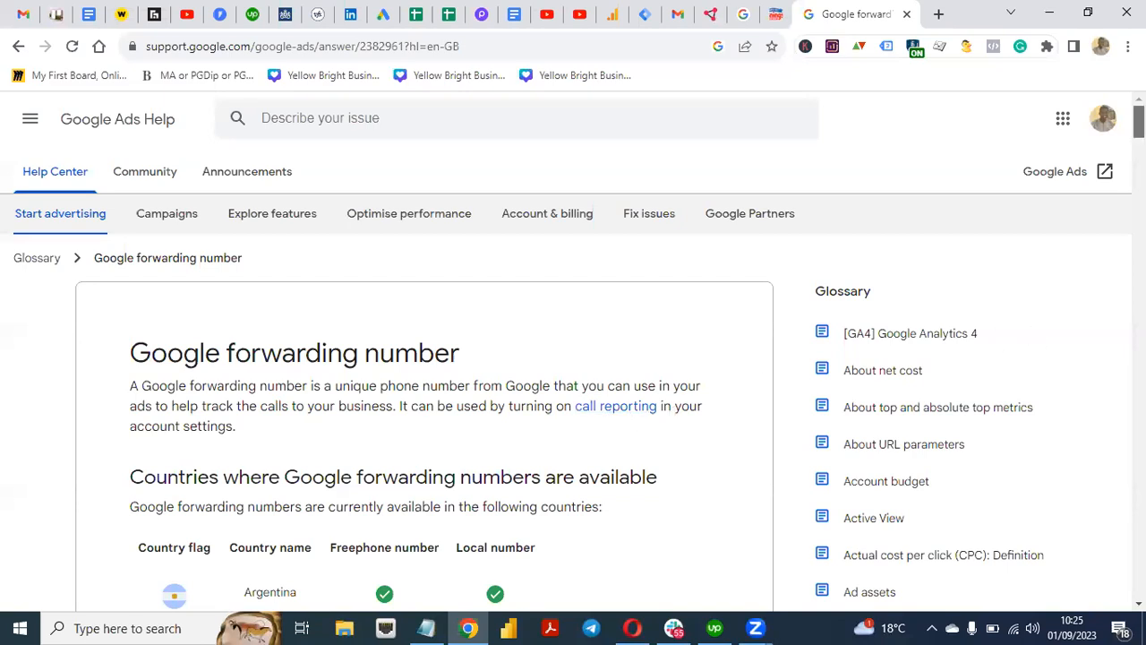
# Step: Examine the article's definition of a Google forwarding number and its table of countries where the numbers are available
pyautogui.scroll(-2, 573, 358)
pyautogui.scroll(-3, 574, 358)
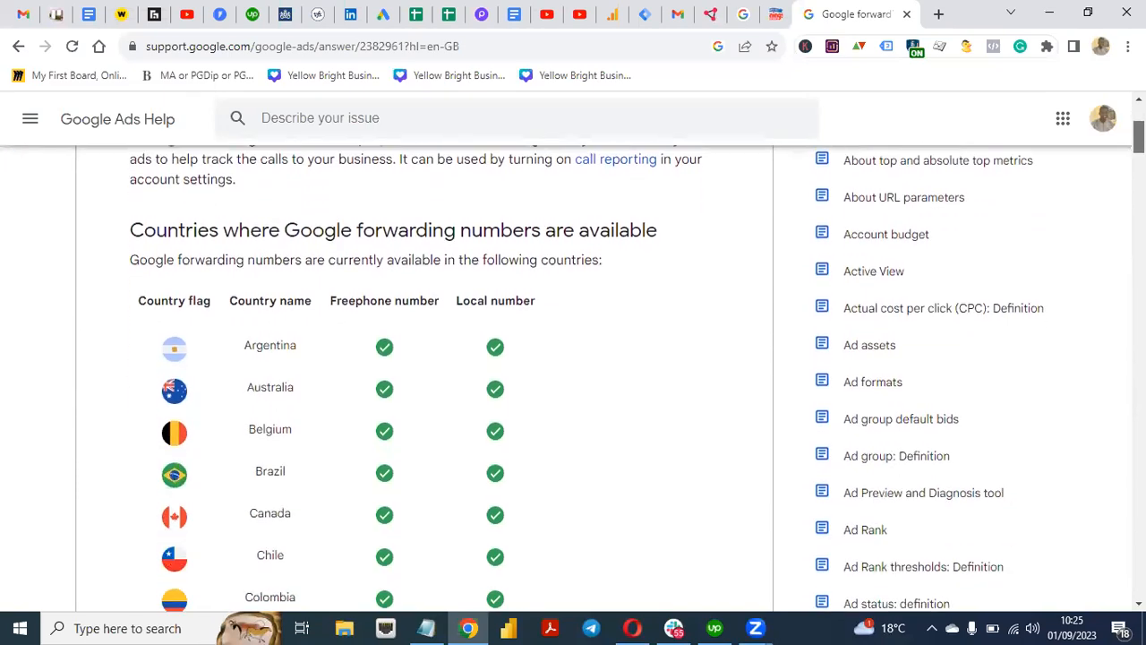
pyautogui.scroll(1, 573, 359)
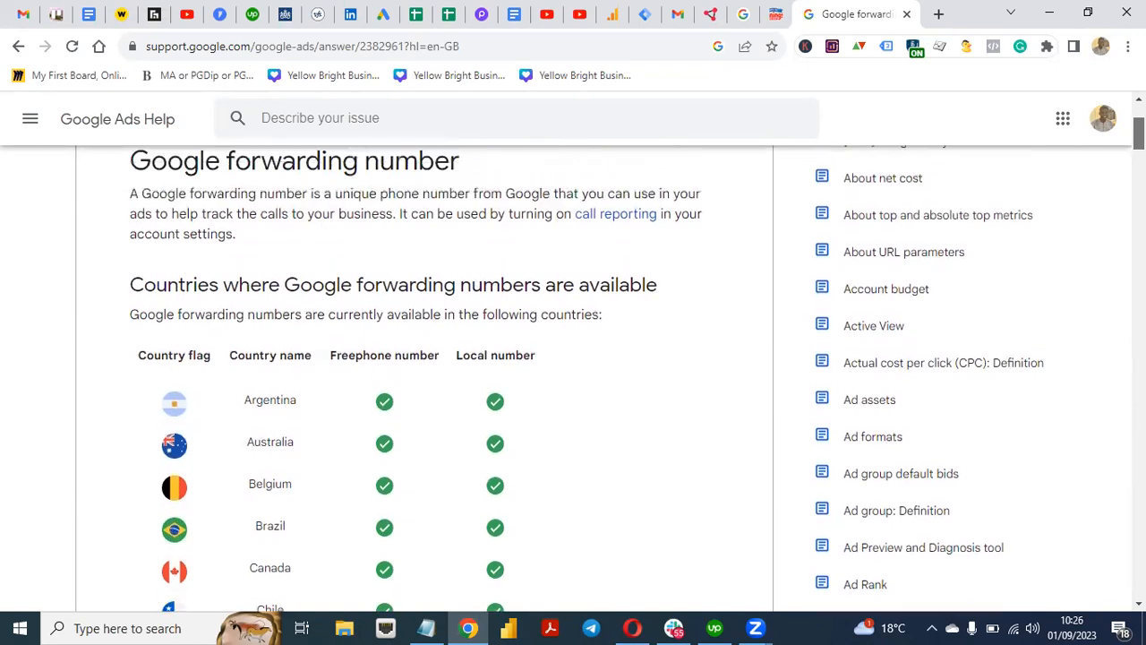
pyautogui.scroll(-6, 573, 358)
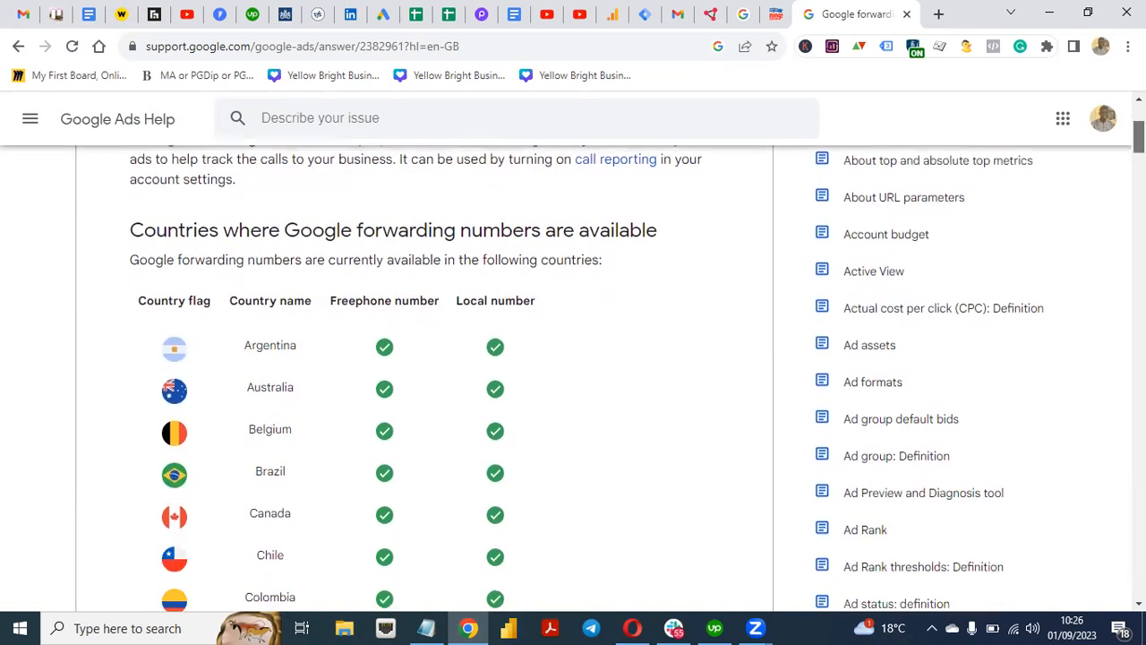
pyautogui.scroll(-20, 573, 359)
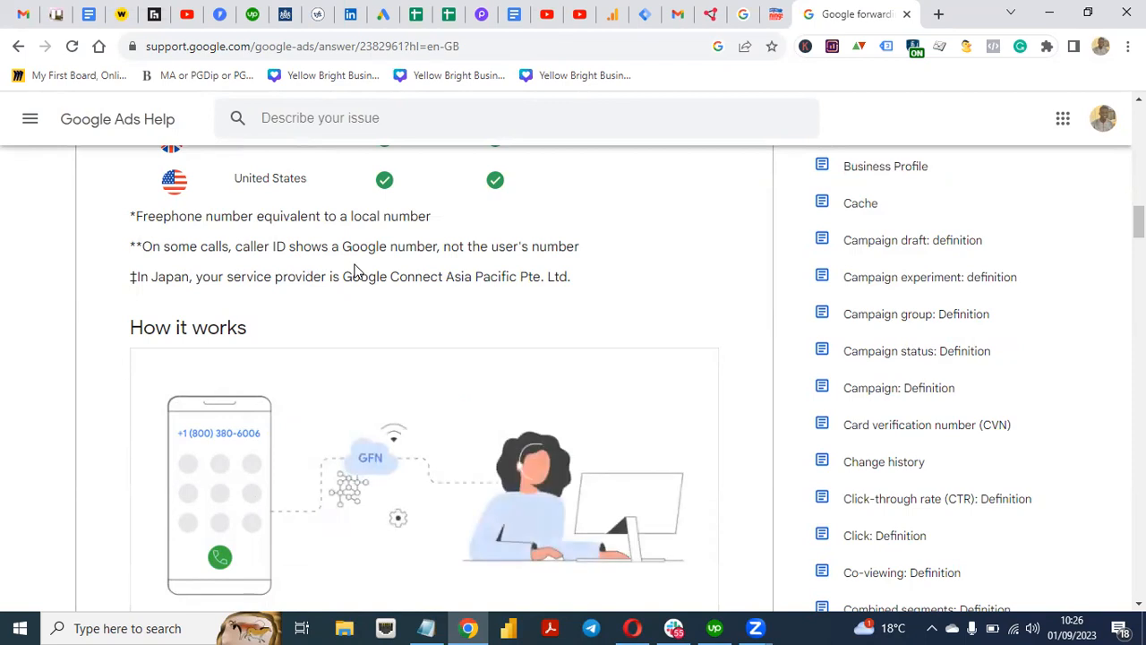
# Step: Read the article's sections on how forwarding numbers work, where they don't work, and the frequently asked questions
pyautogui.scroll(-2, 951, 238)
pyautogui.scroll(-4, 573, 376)
pyautogui.scroll(-1, 573, 376)
pyautogui.scroll(-3, 573, 376)
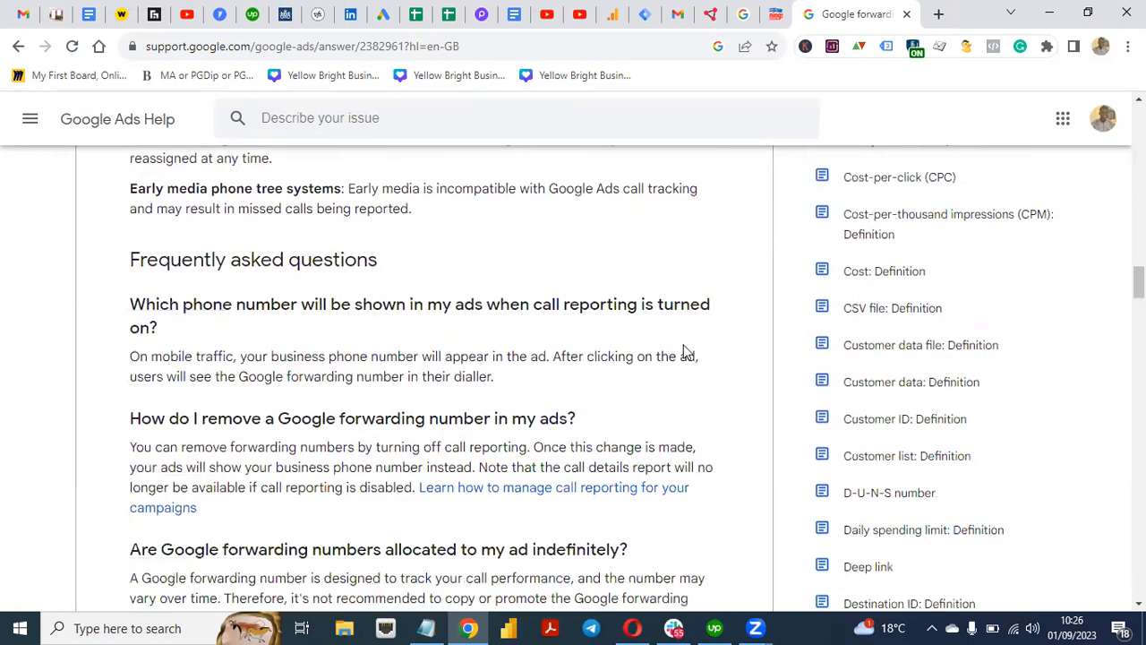
pyautogui.scroll(-6, 571, 394)
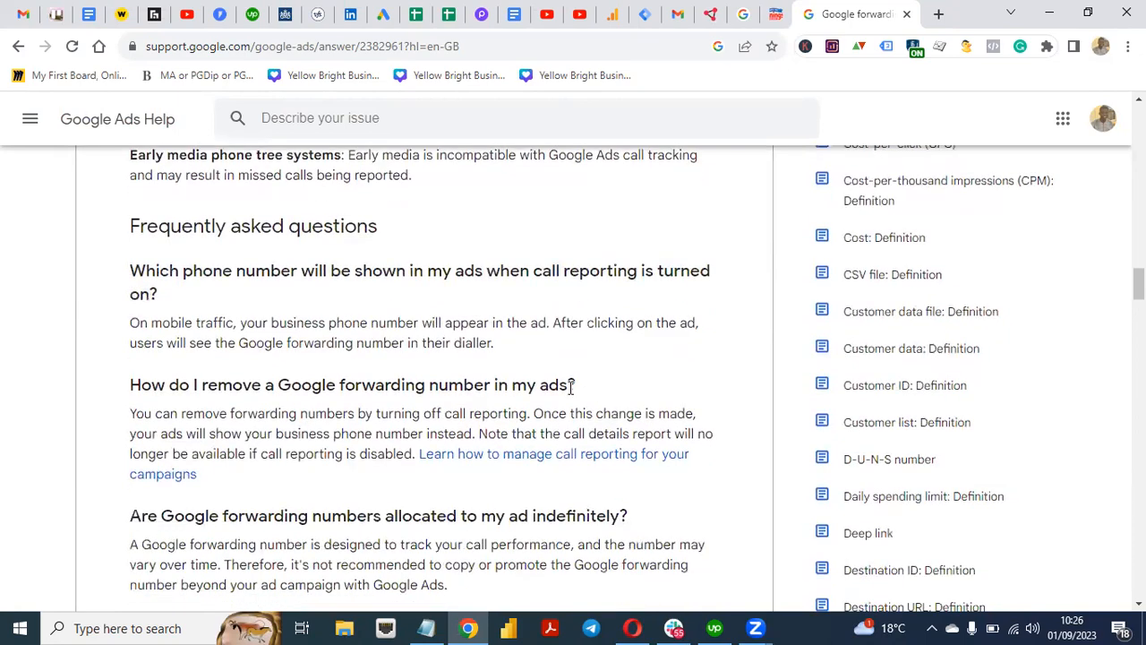
pyautogui.scroll(-5, 571, 394)
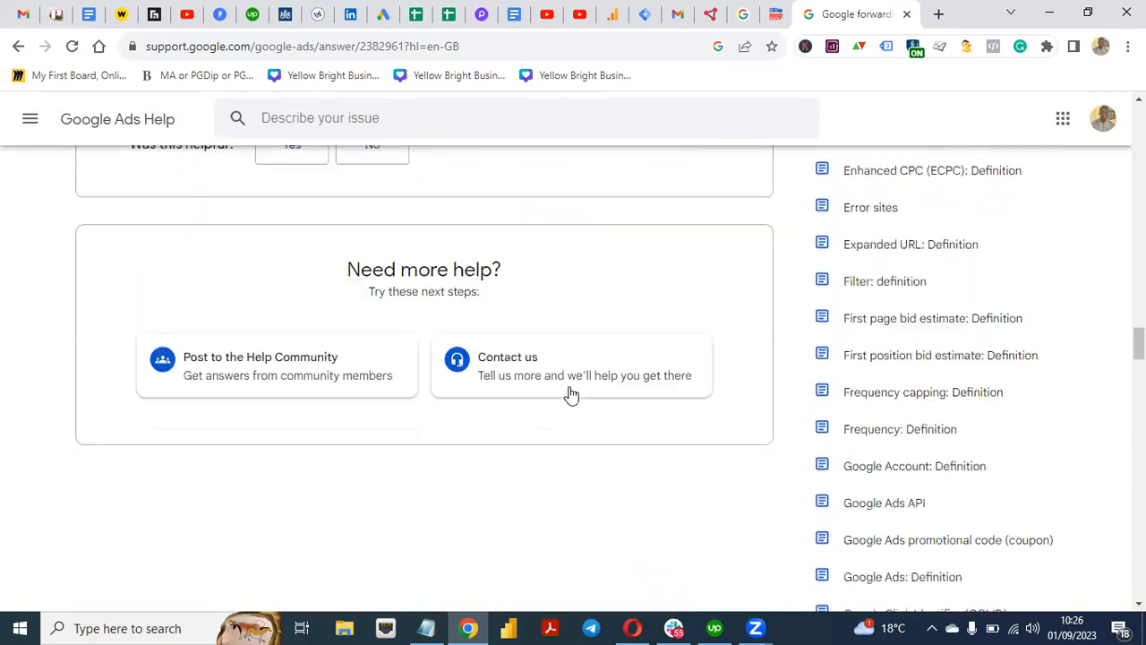
pyautogui.scroll(6, 567, 391)
pyautogui.scroll(2, 570, 391)
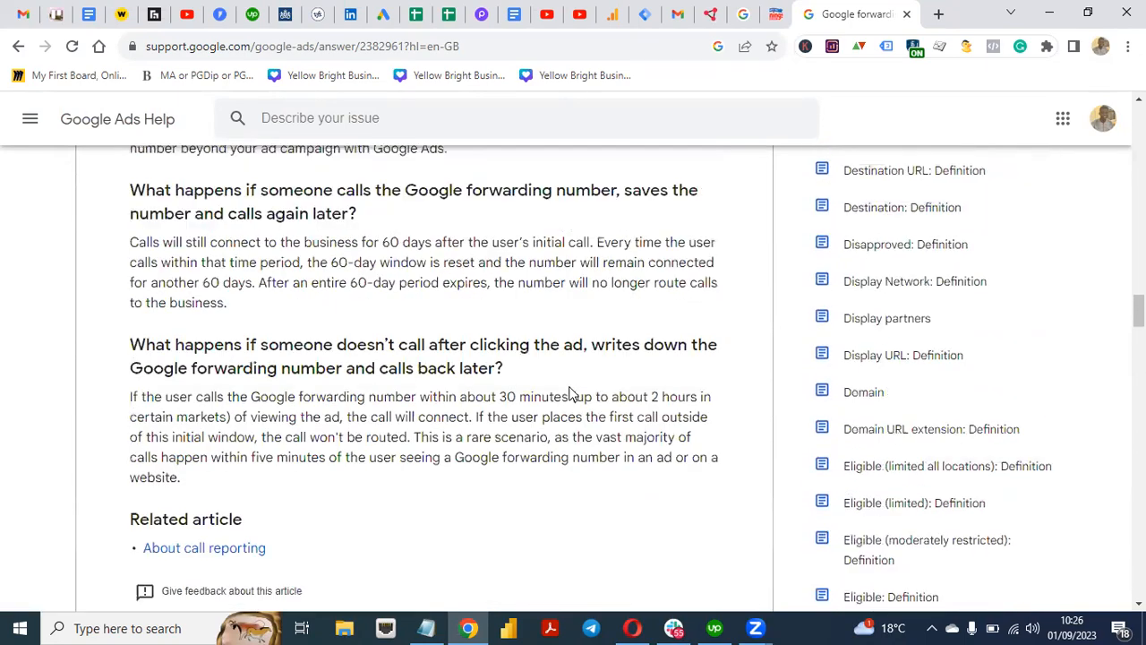
pyautogui.scroll(5, 571, 391)
pyautogui.scroll(5, 570, 388)
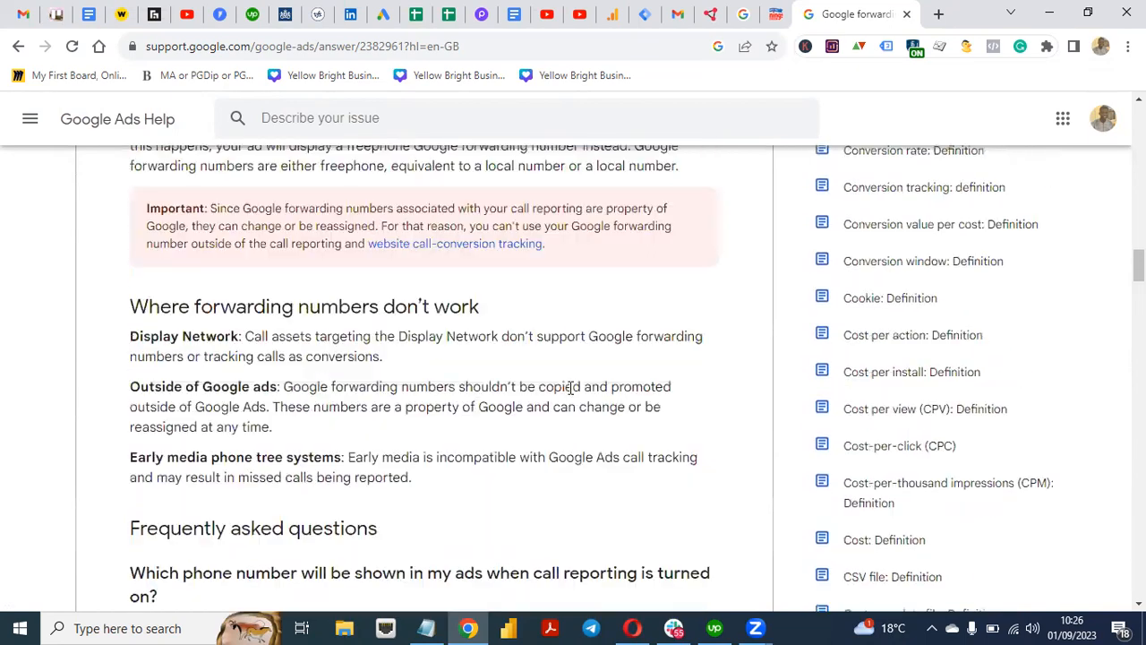
pyautogui.scroll(2, 570, 388)
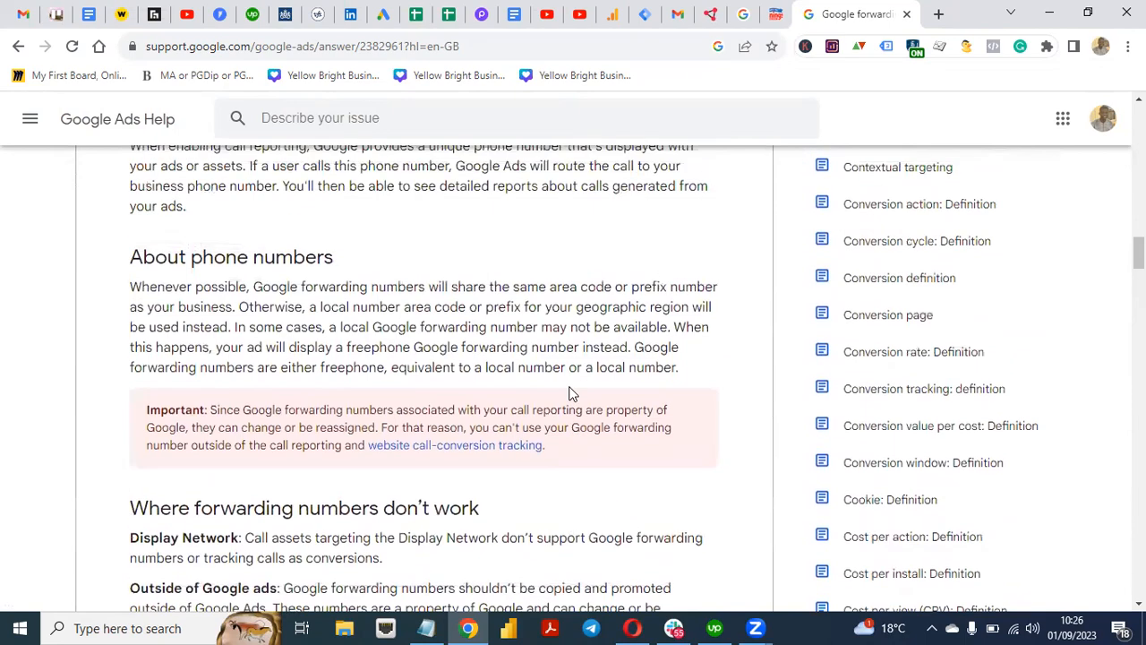
pyautogui.scroll(2, 570, 394)
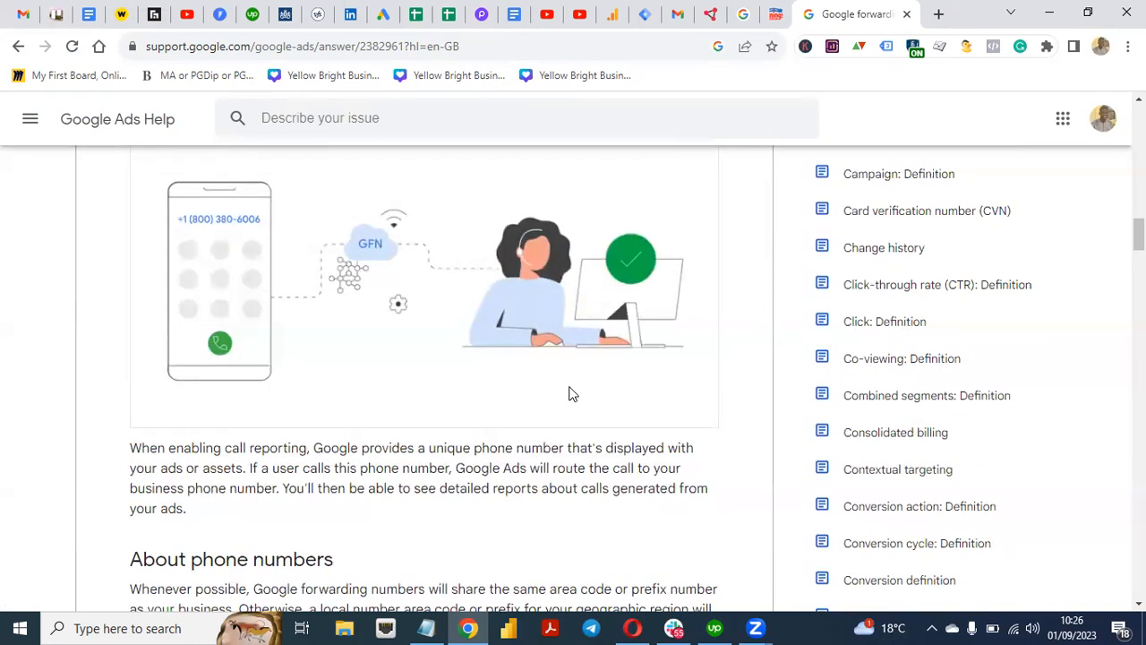
pyautogui.scroll(1, 570, 394)
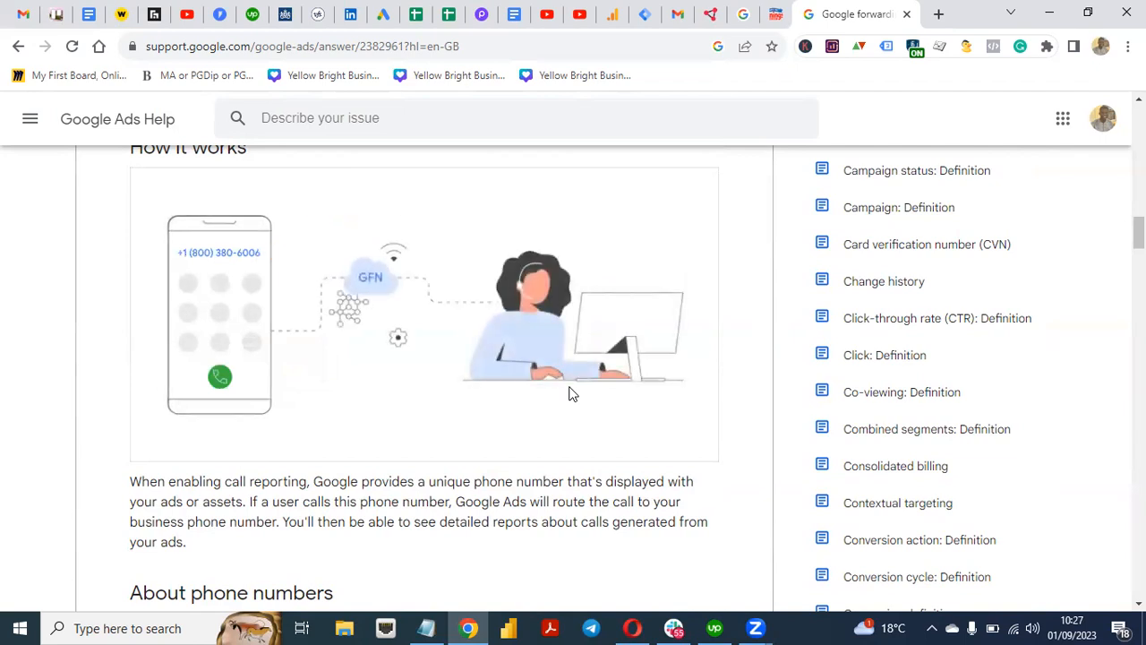
pyautogui.scroll(4, 571, 394)
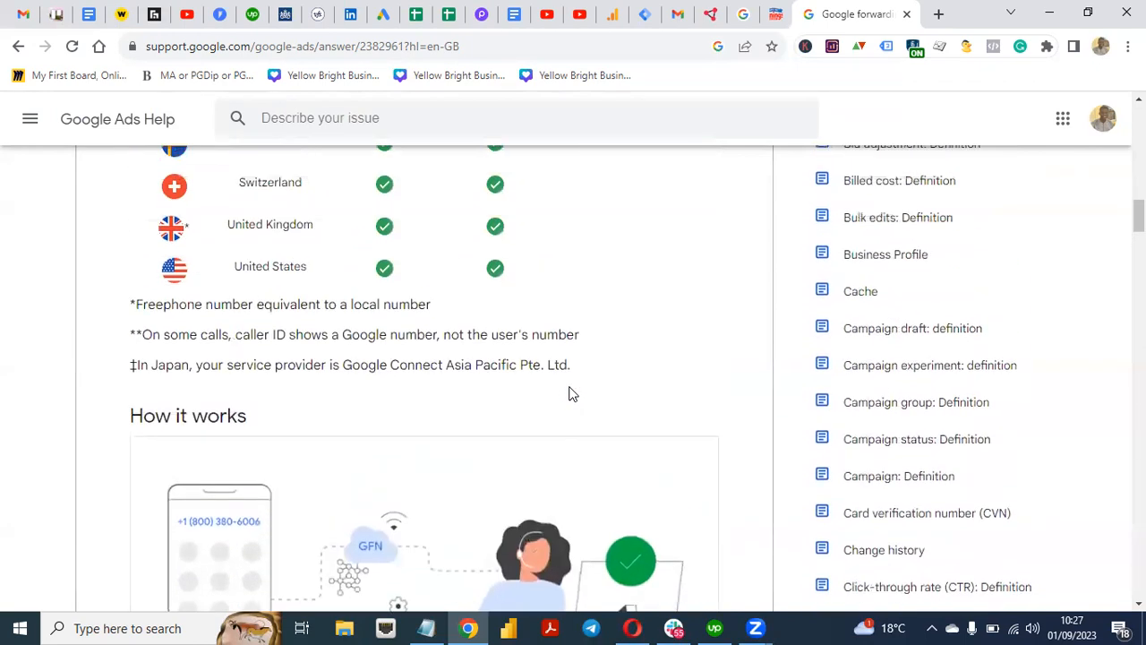
pyautogui.scroll(9, 571, 394)
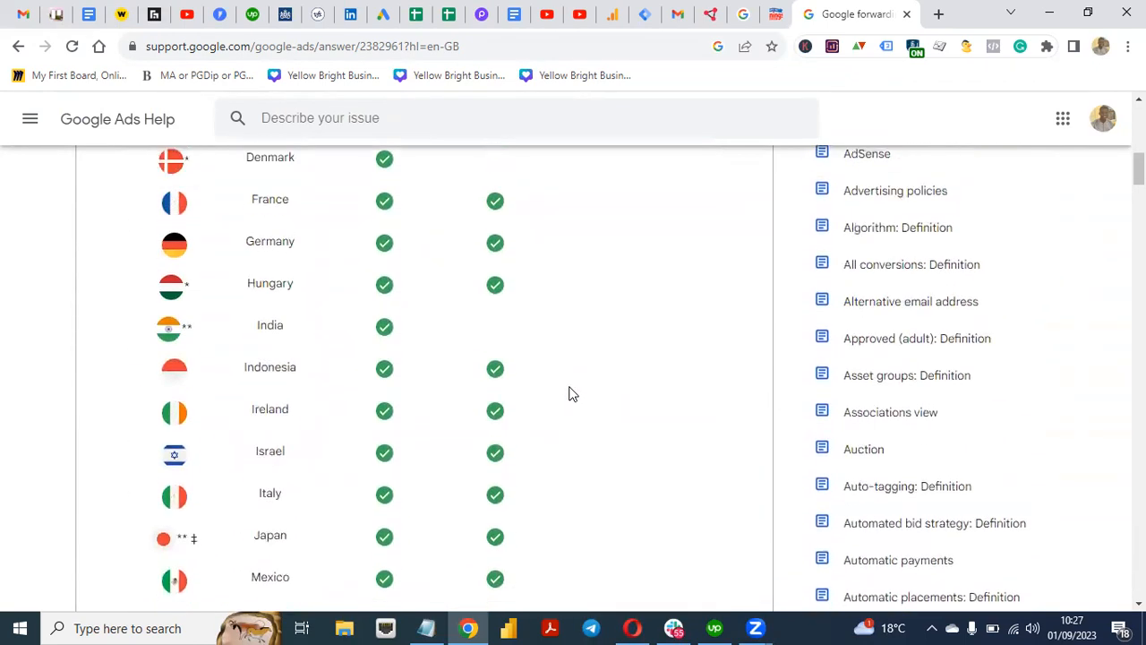
pyautogui.scroll(6, 571, 394)
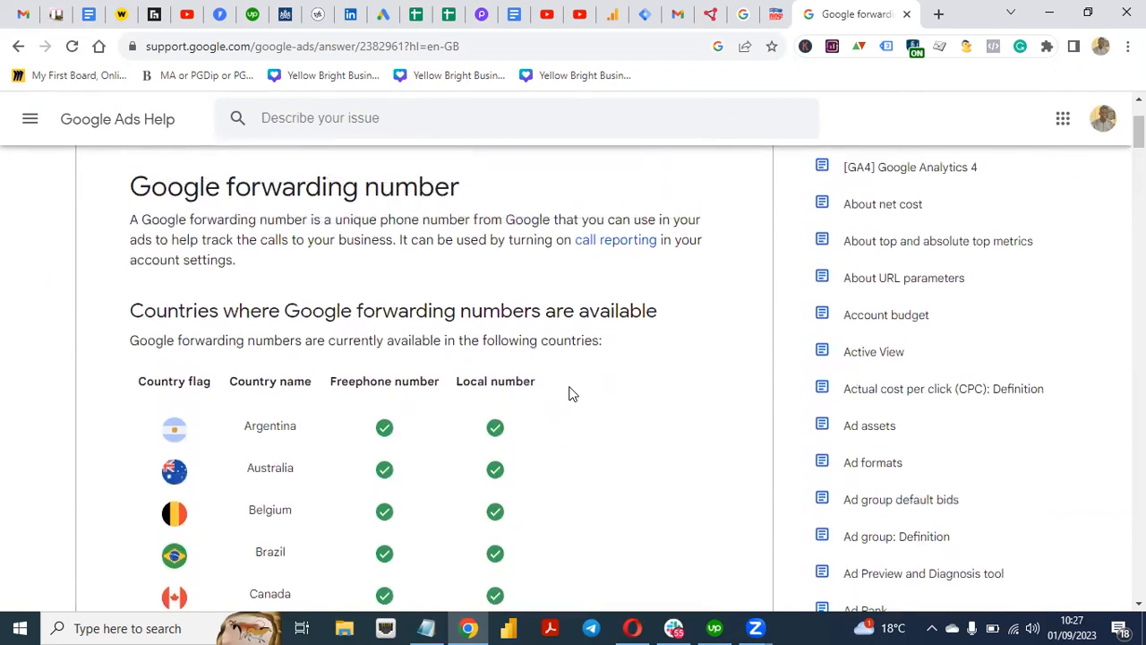
pyautogui.scroll(1, 570, 387)
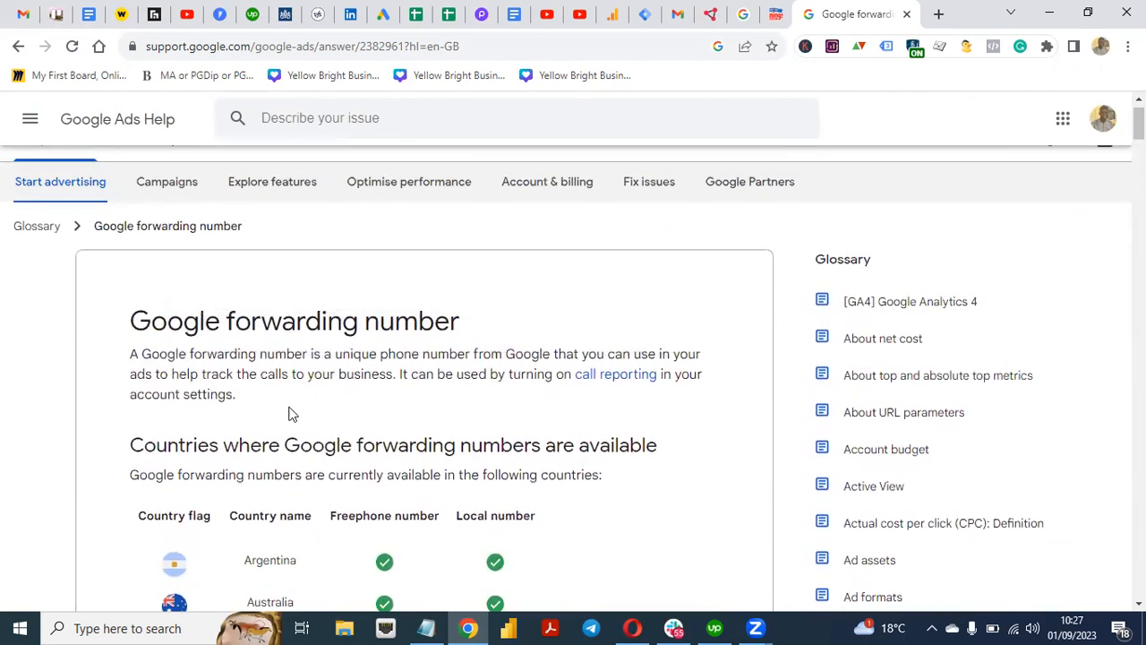
# Step: Return to Google Ads, finish the conversion action setup, and check the Phone call lead goal in the conversions summary
pyautogui.click(383, 14)
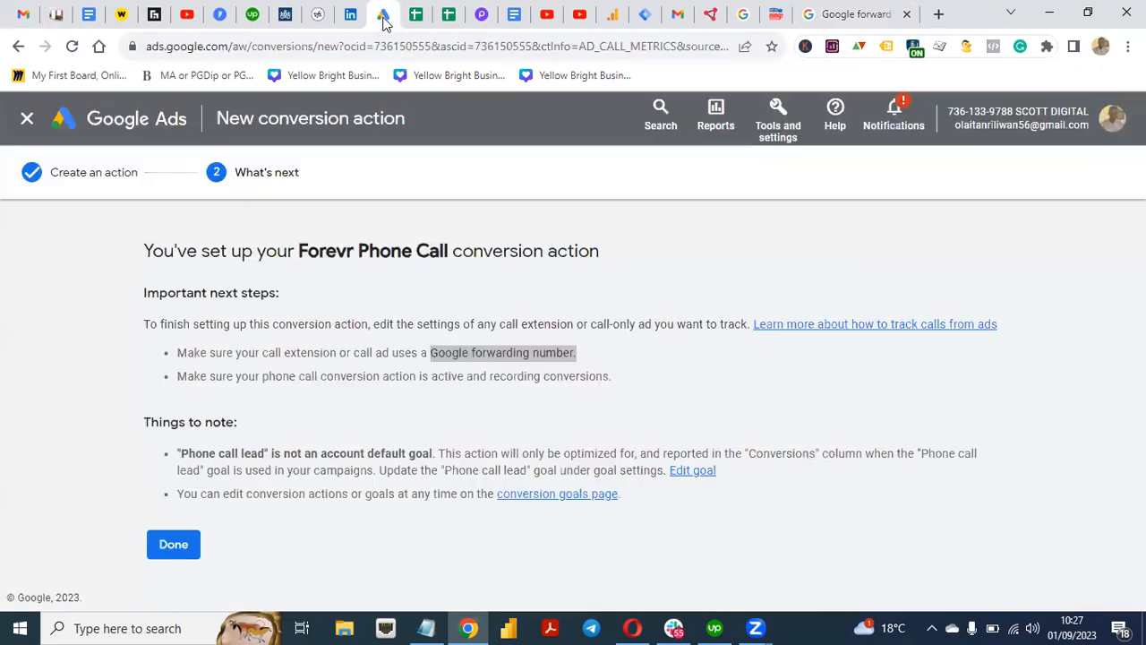
pyautogui.click(172, 545)
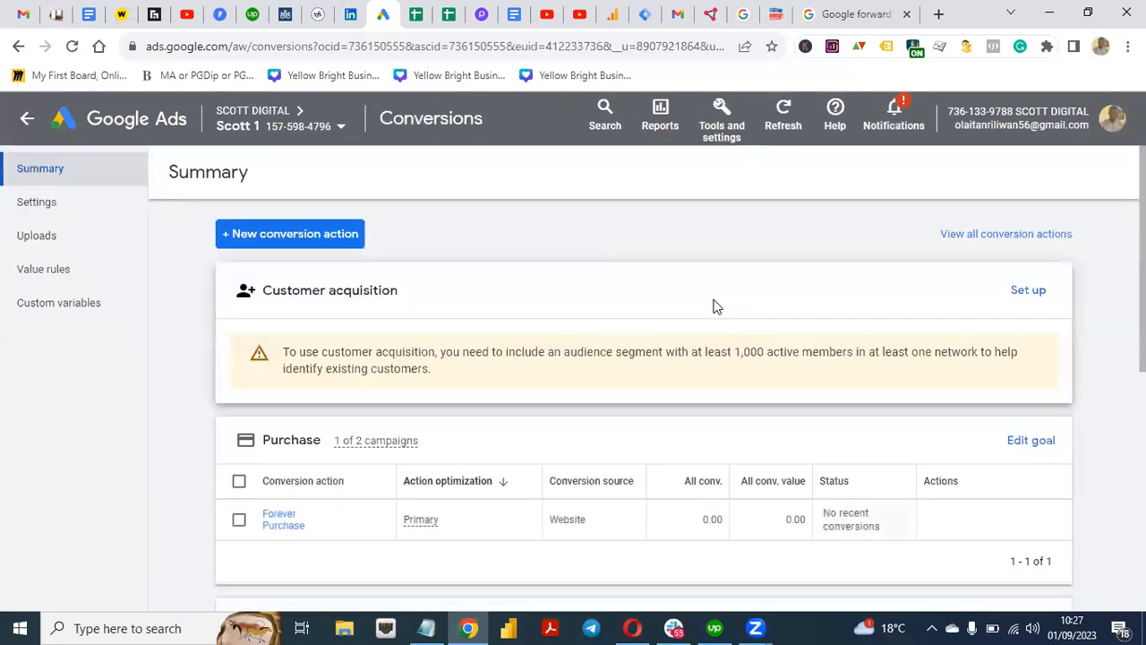
pyautogui.scroll(-5, 717, 306)
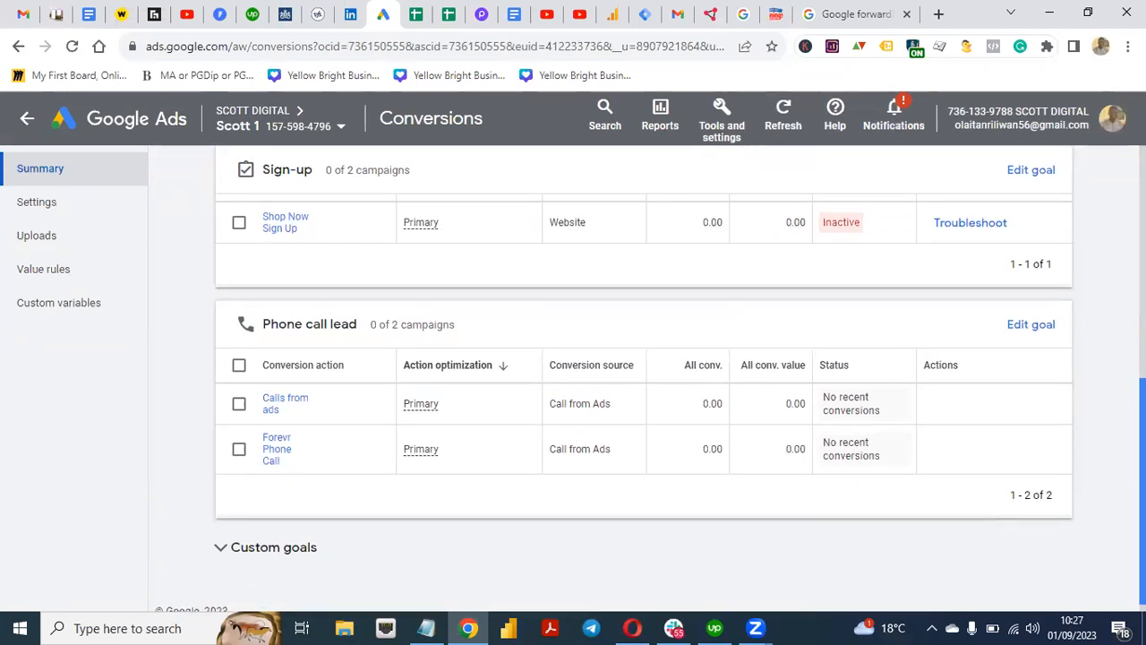
pyautogui.scroll(5, 645, 376)
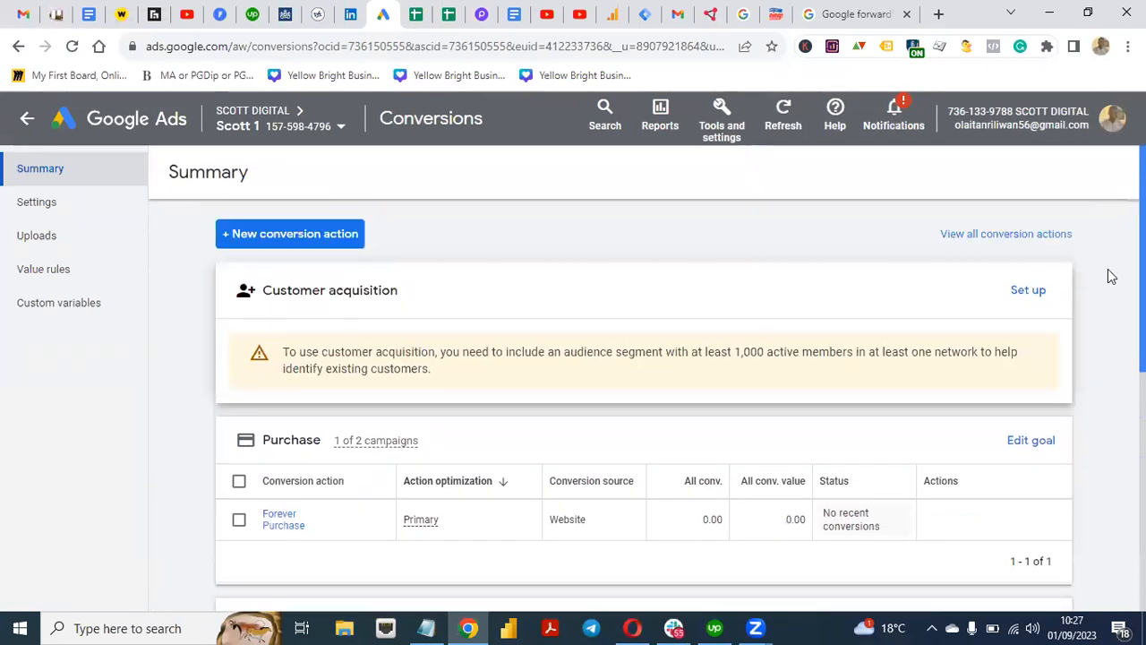
# Step: Open the Forever Purchase Campaign from the account overview and go to its assets
pyautogui.click(125, 128)
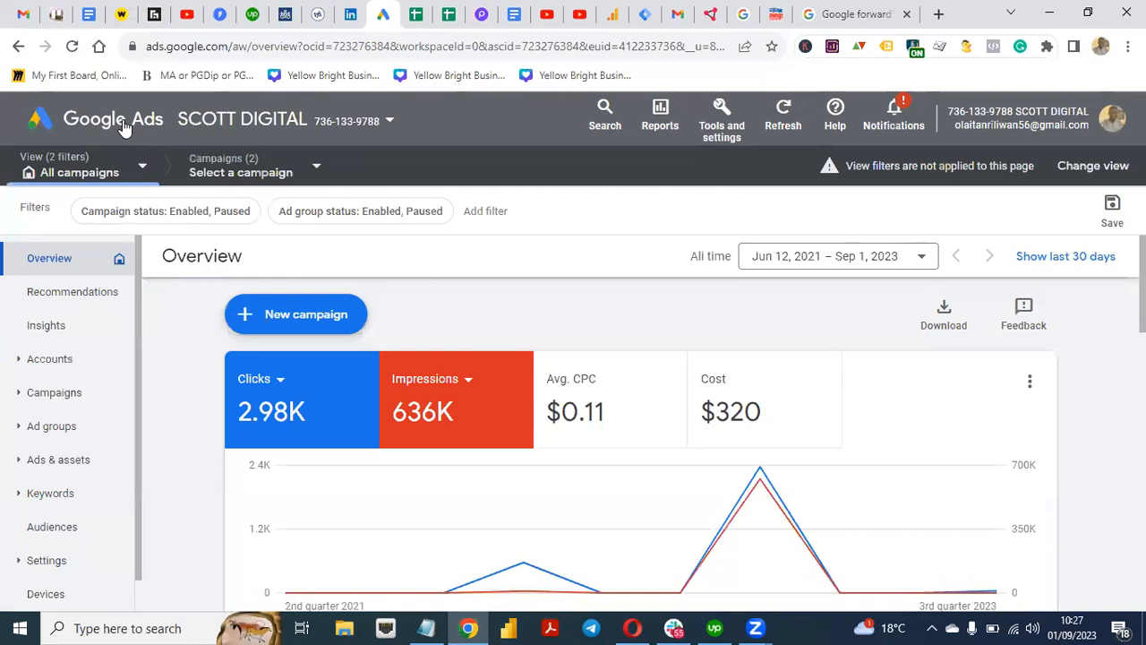
pyautogui.click(316, 173)
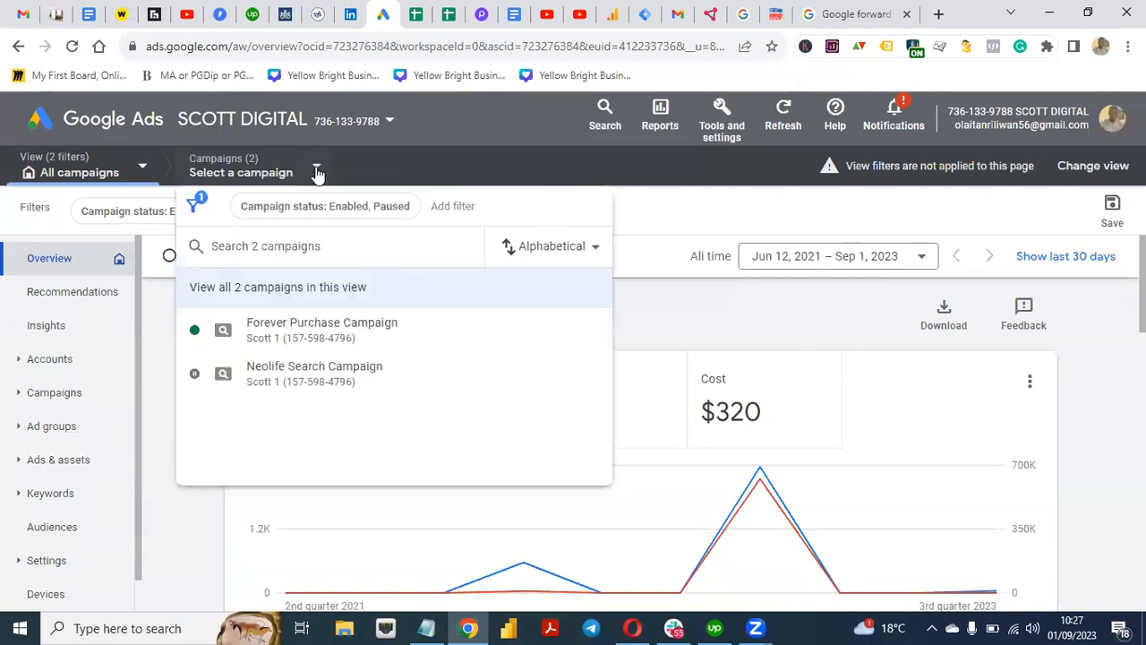
pyautogui.click(271, 338)
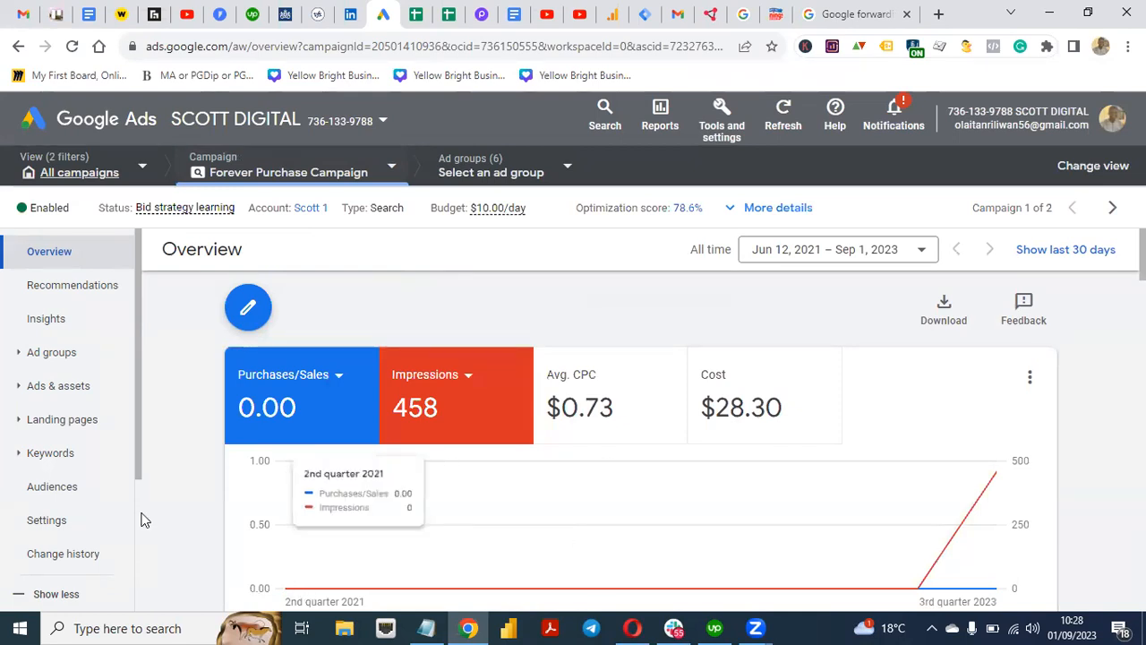
pyautogui.moveTo(138, 456); pyautogui.dragTo(148, 384)
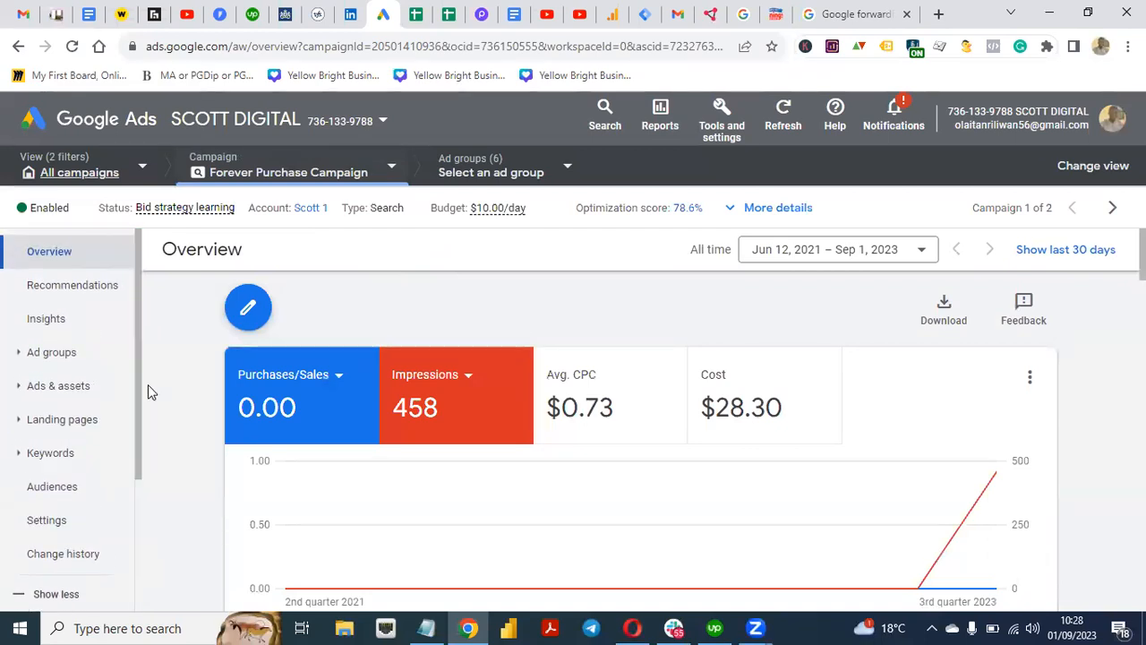
pyautogui.click(19, 390)
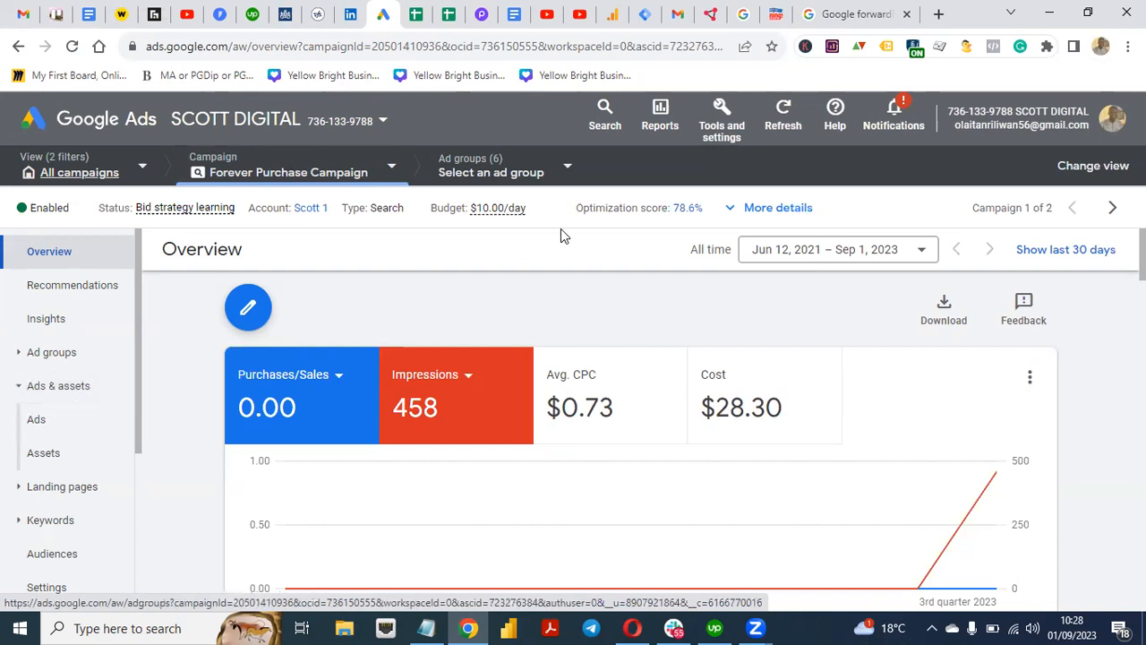
pyautogui.click(721, 134)
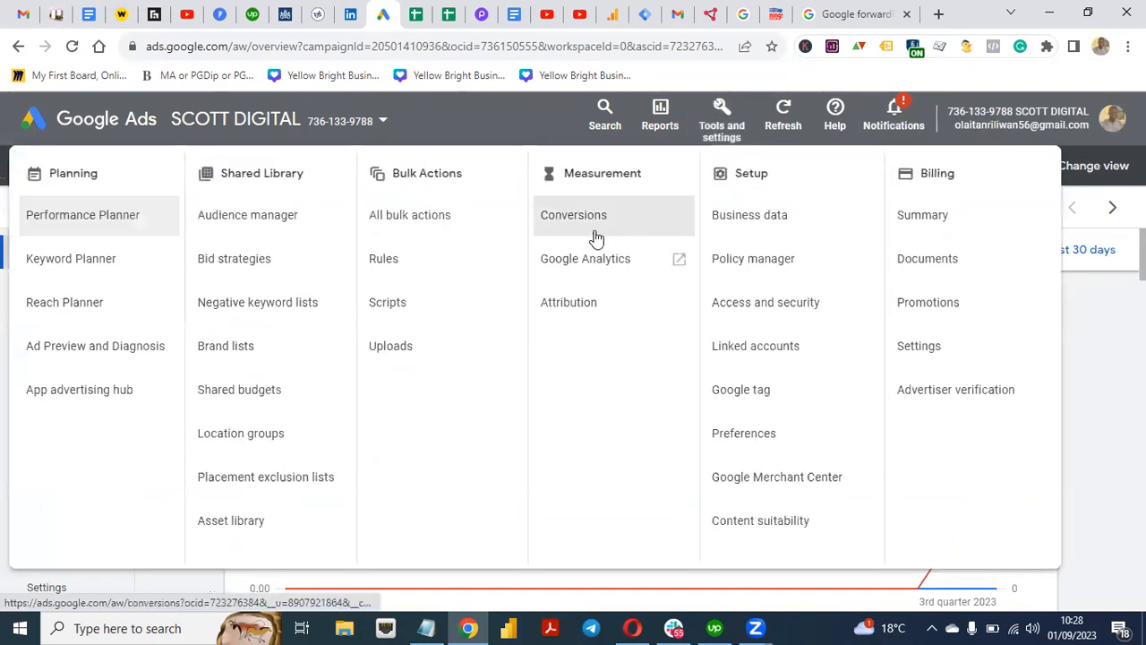
pyautogui.click(1108, 345)
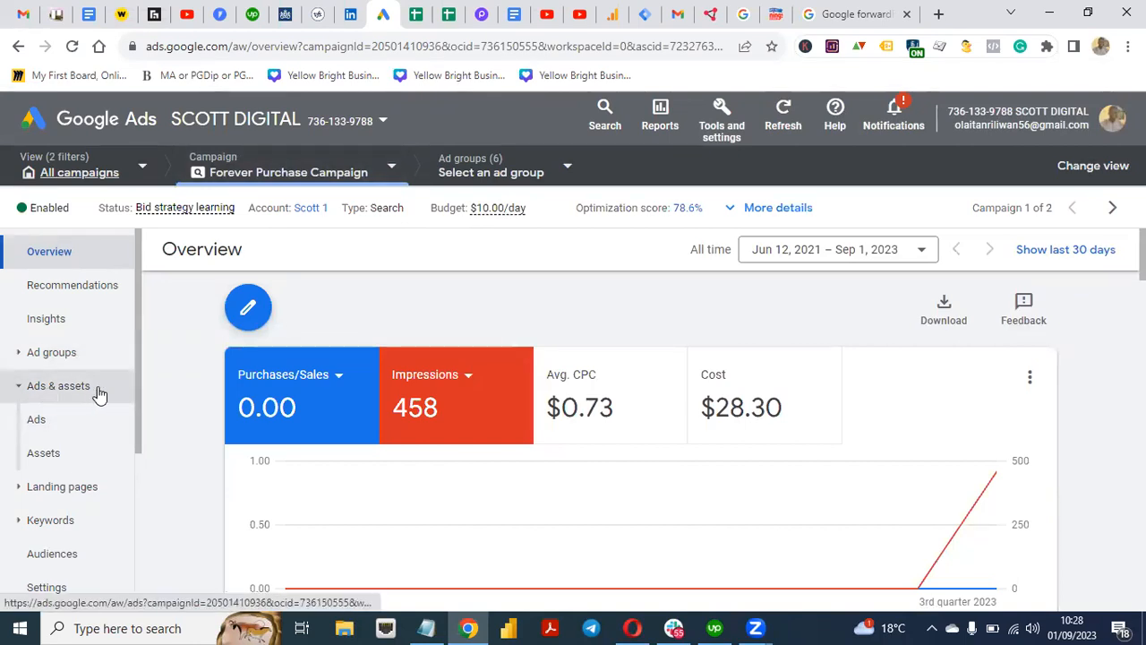
pyautogui.click(54, 454)
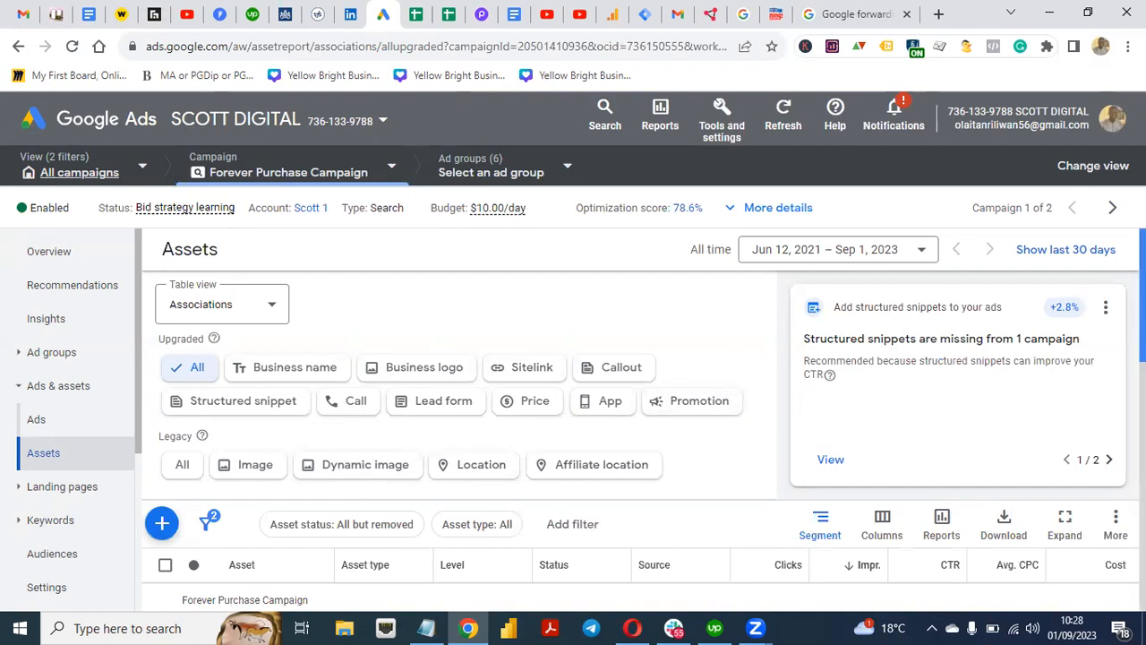
# Step: Start a new call asset and set it to be added to the Forever Purchase Campaign at Campaign level
pyautogui.scroll(-2, 1138, 295)
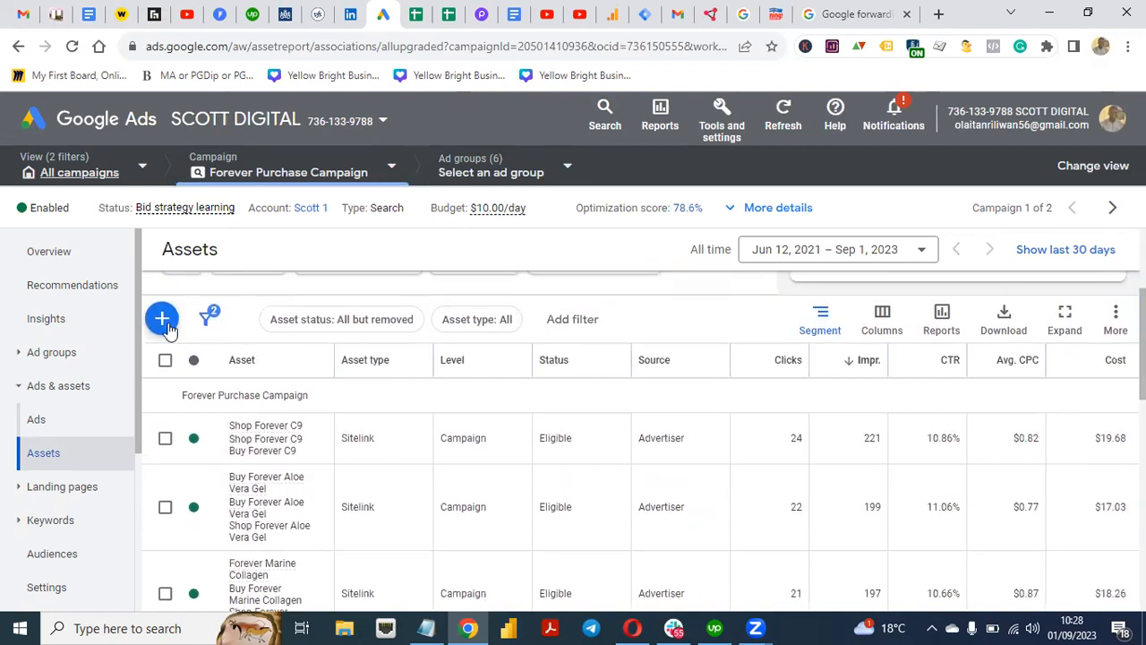
pyautogui.click(165, 324)
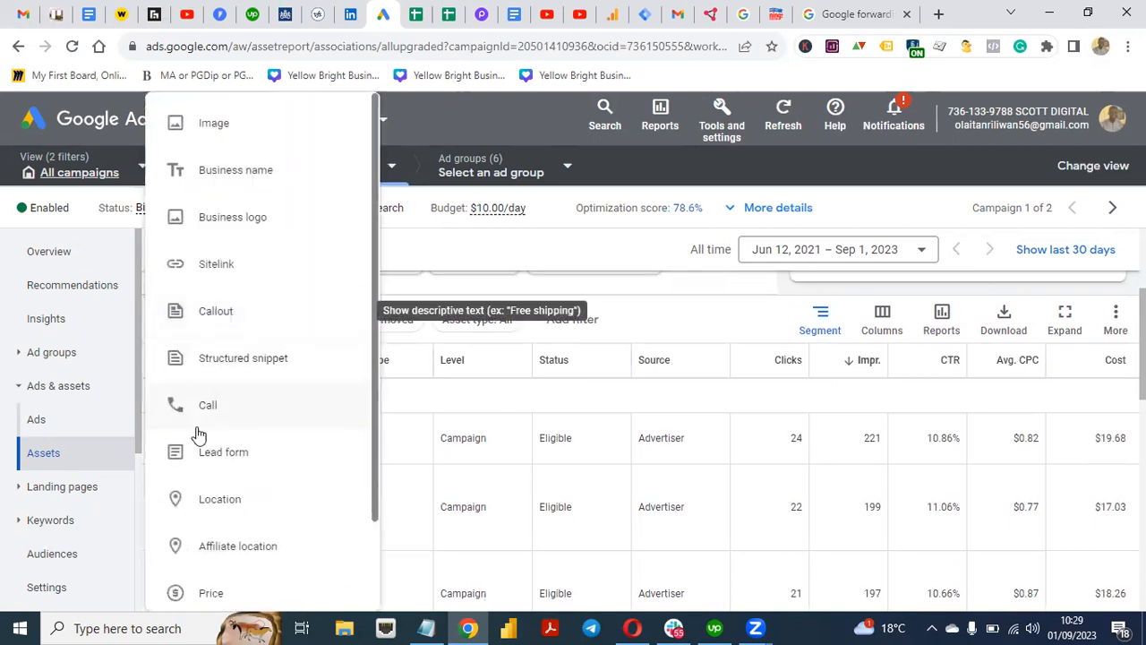
pyautogui.click(222, 417)
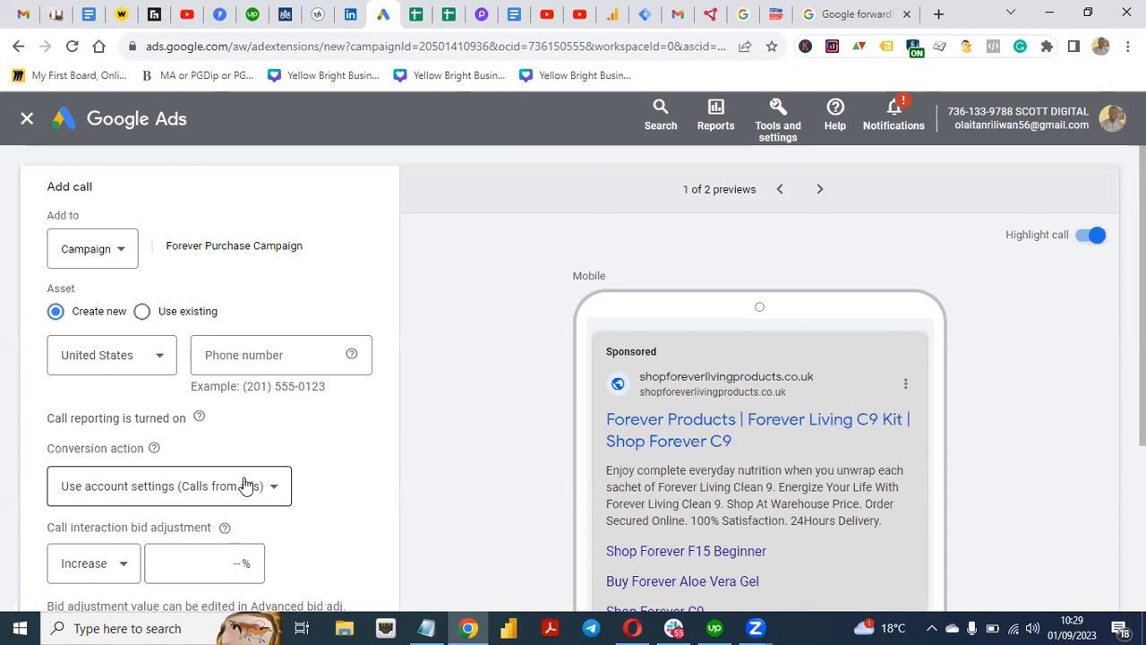
pyautogui.click(120, 252)
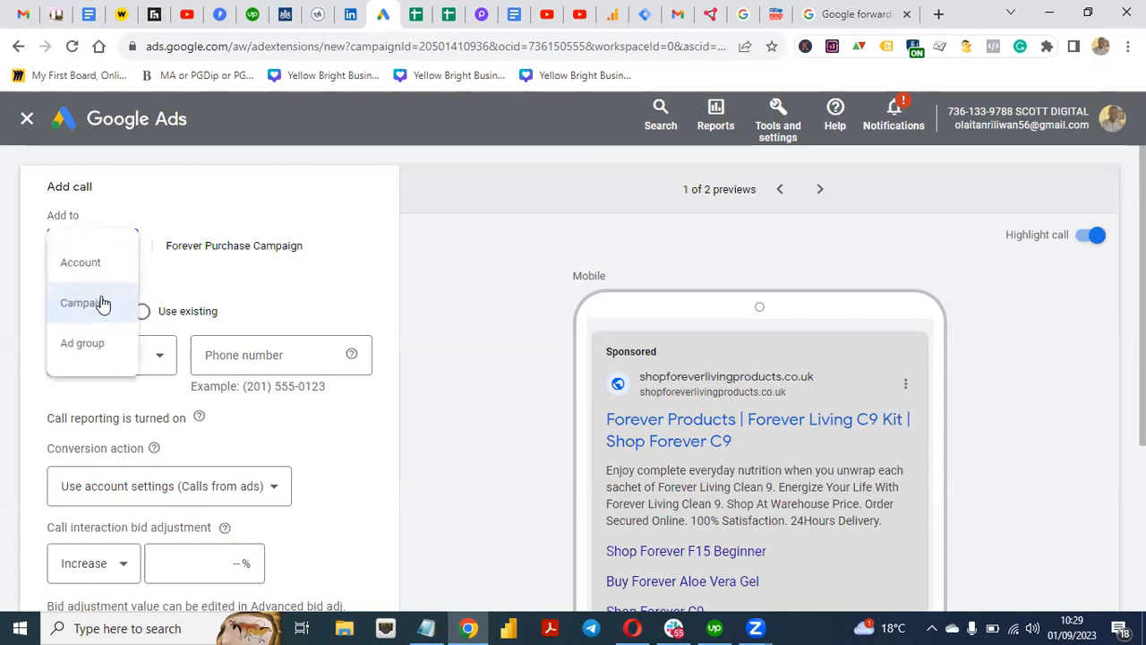
pyautogui.click(102, 303)
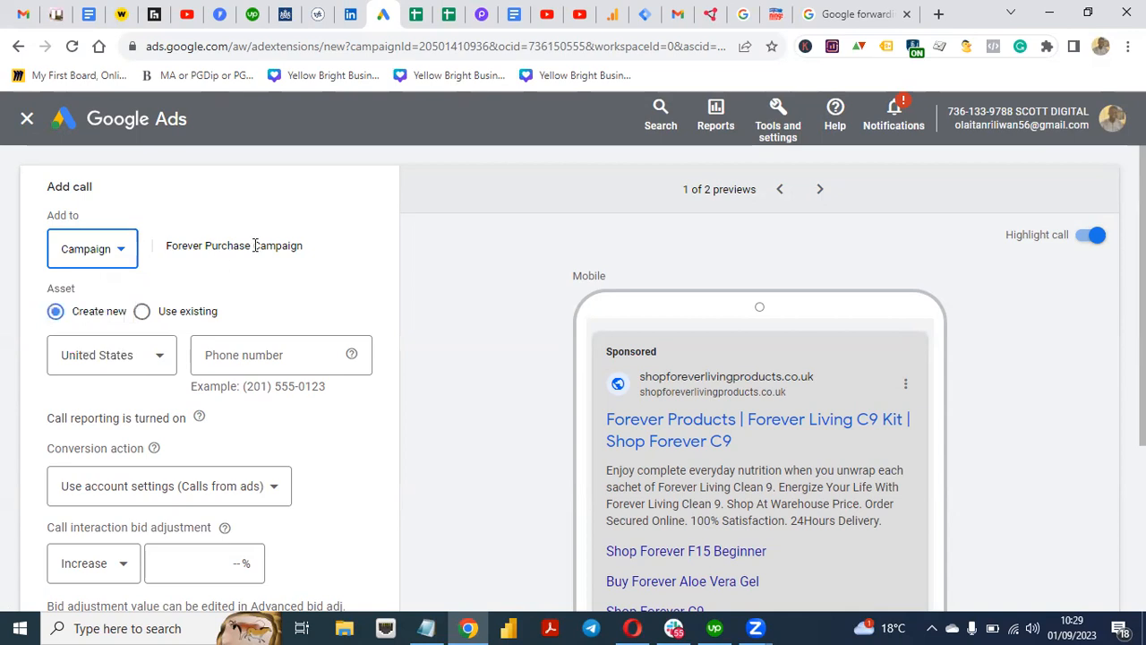
# Step: Try United Kingdom and United States as the phone number's country, and glance again at the Google forwarding number article
pyautogui.click(131, 362)
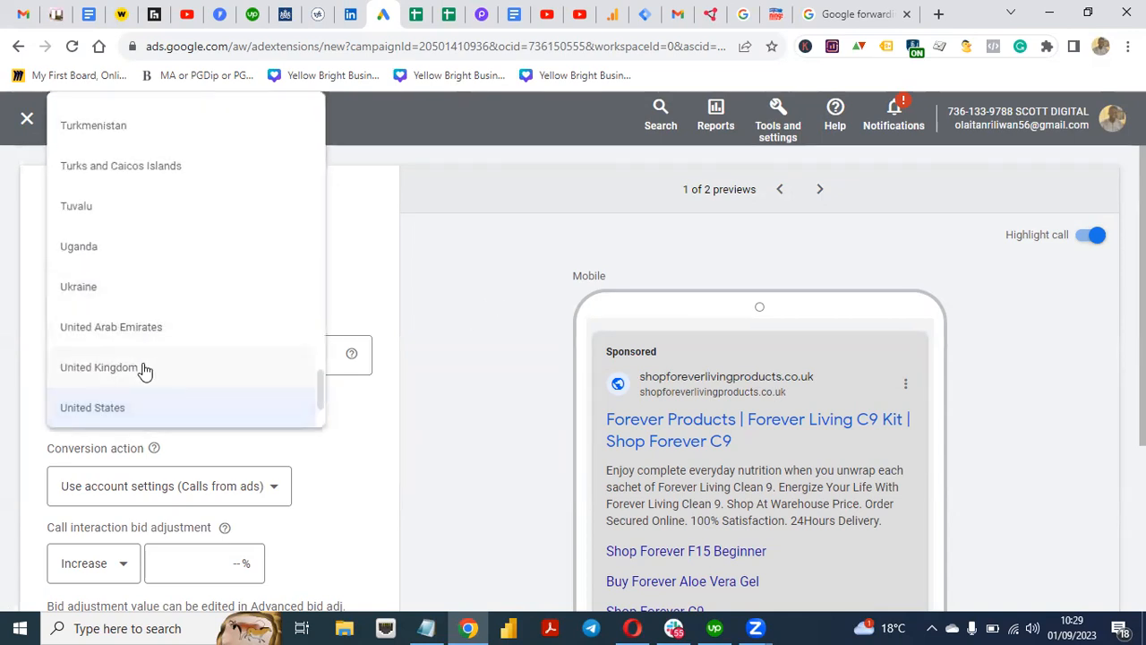
pyautogui.click(143, 371)
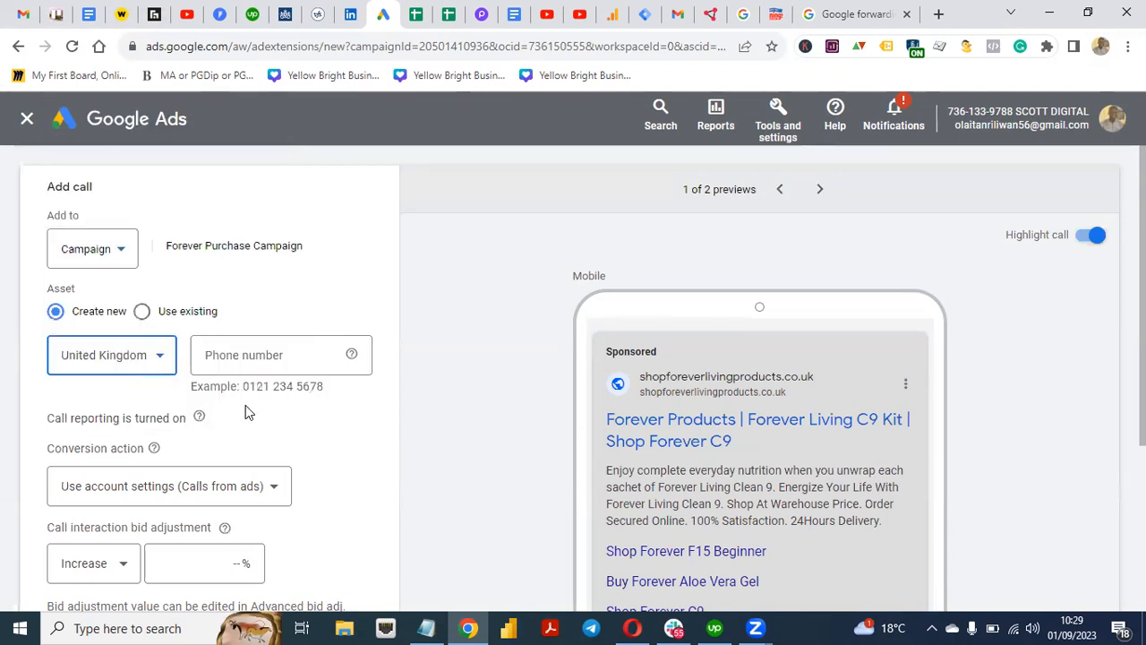
pyautogui.click(161, 364)
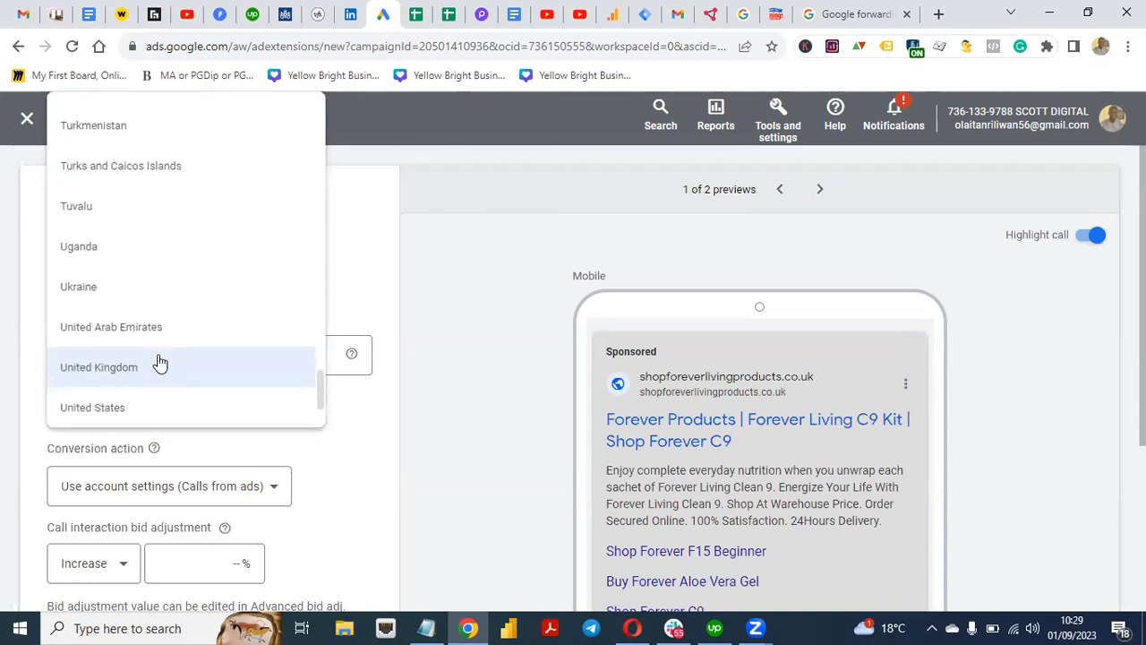
pyautogui.click(120, 410)
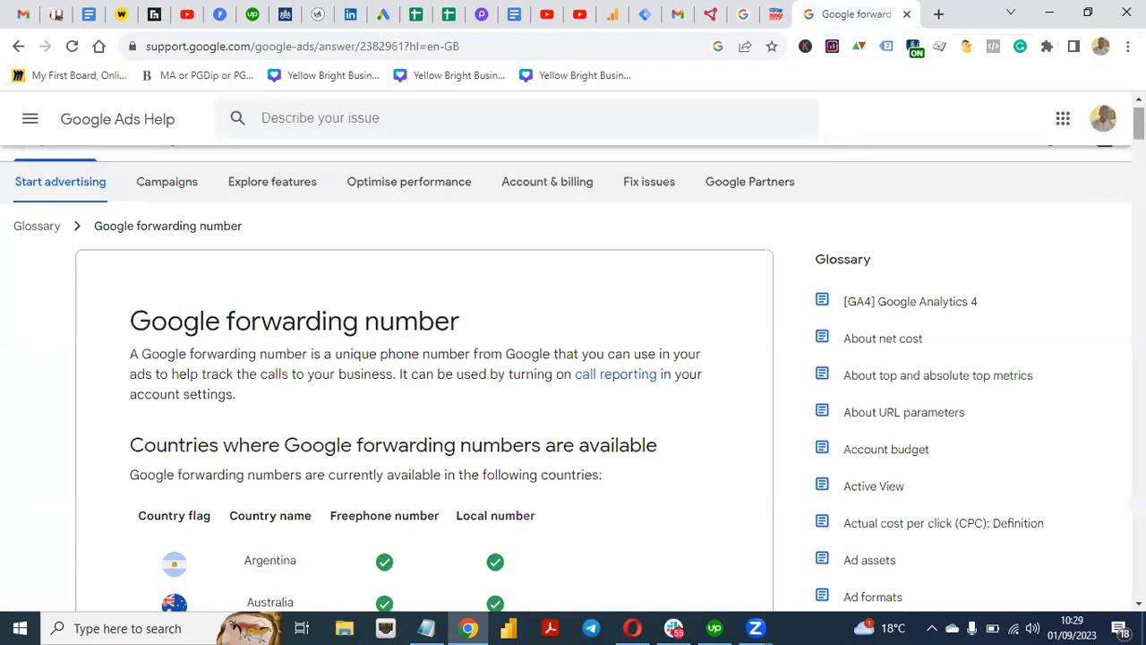
pyautogui.scroll(-15, 573, 376)
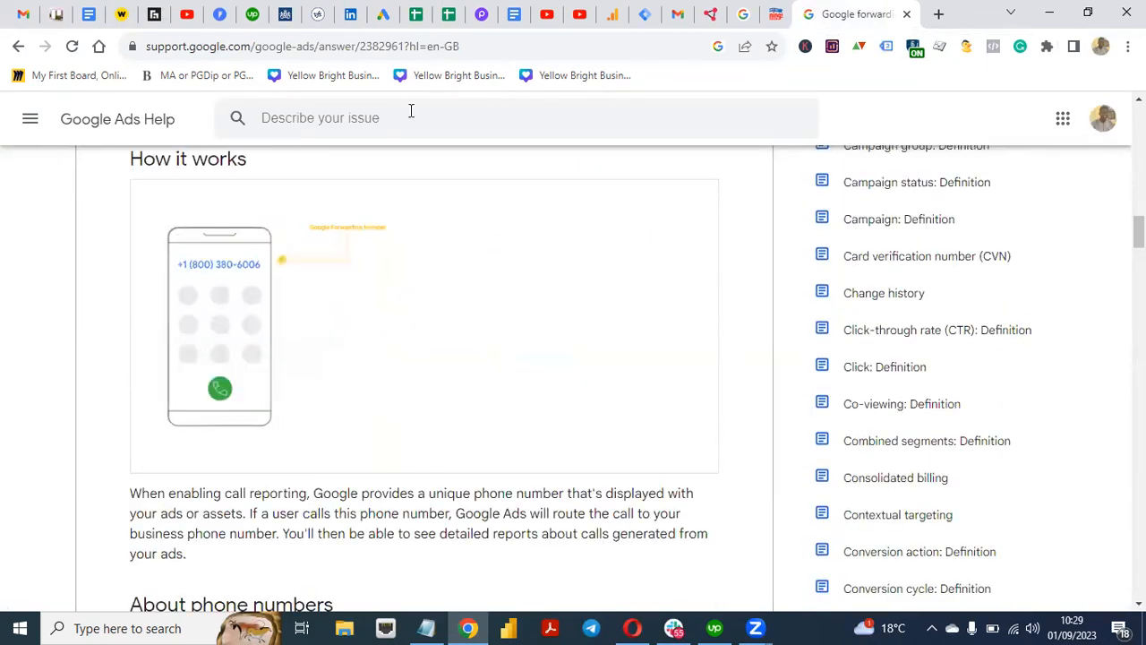
pyautogui.click(383, 14)
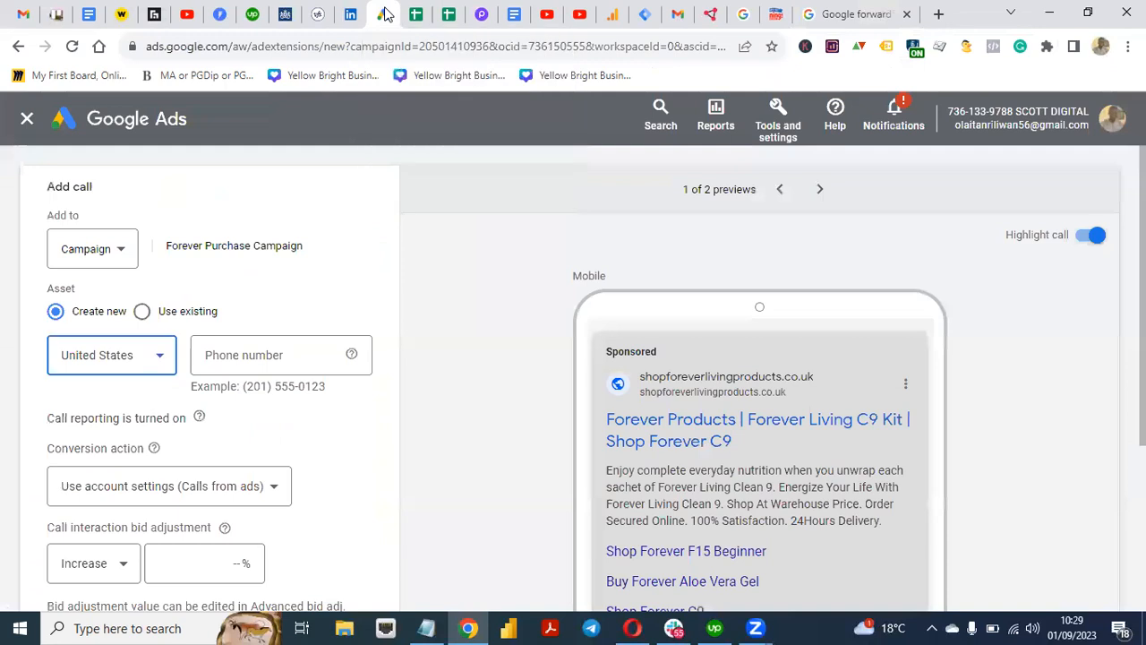
# Step: Set the call asset's country to United Kingdom and copy the form's example number into the phone number field
pyautogui.click(168, 355)
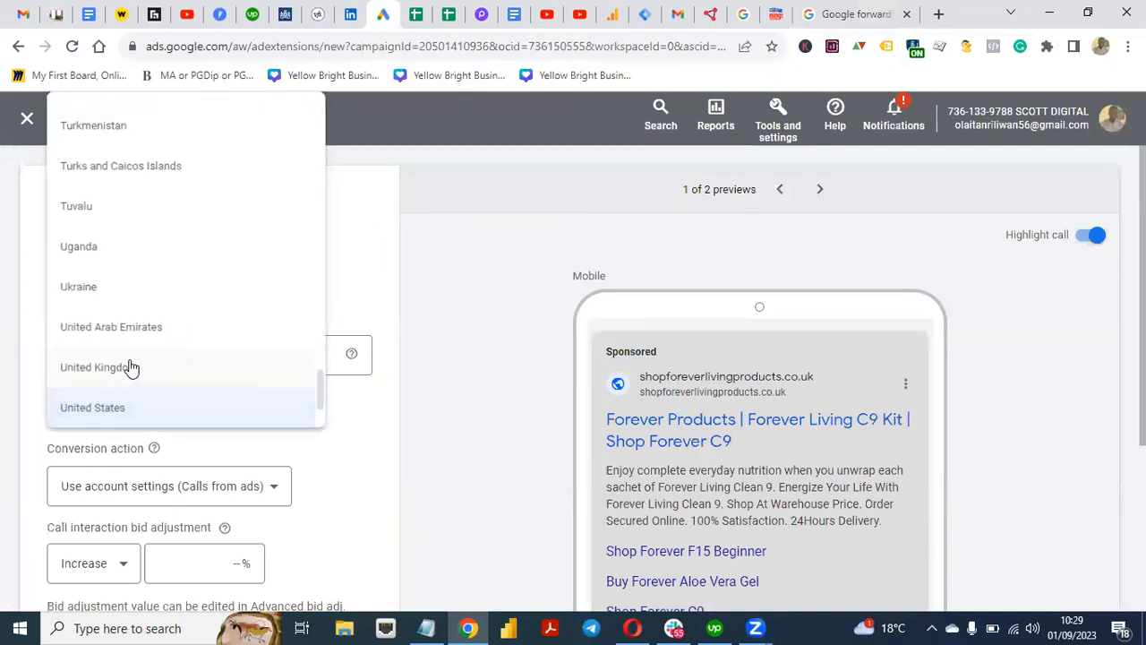
pyautogui.click(131, 366)
pyautogui.click(261, 359)
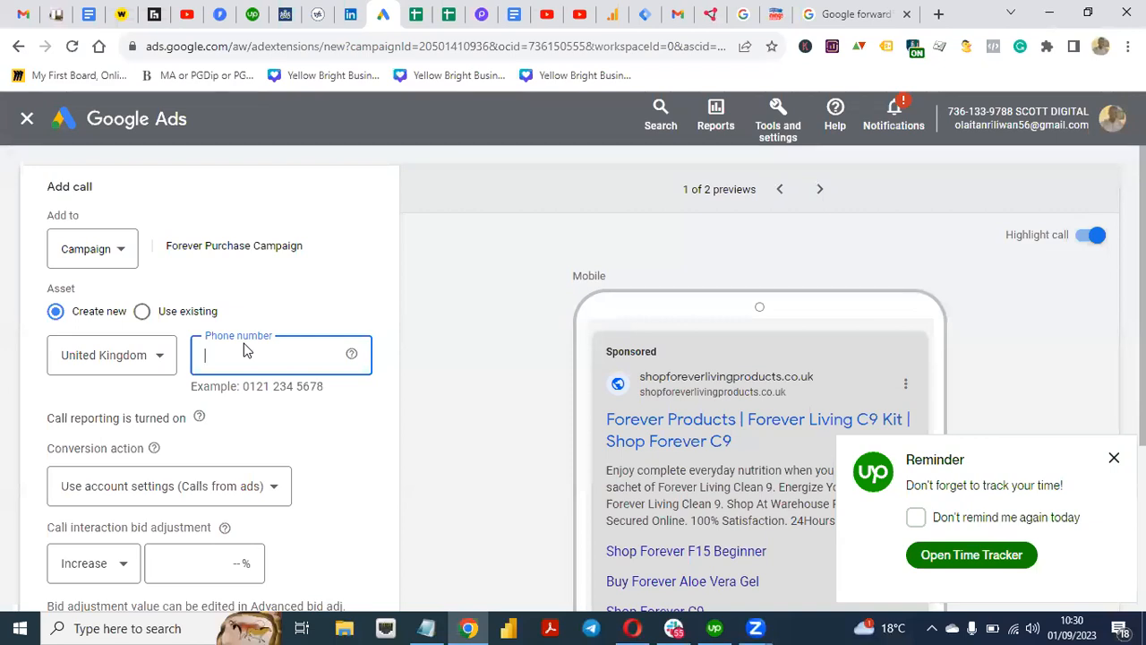
pyautogui.moveTo(243, 391); pyautogui.dragTo(336, 396)
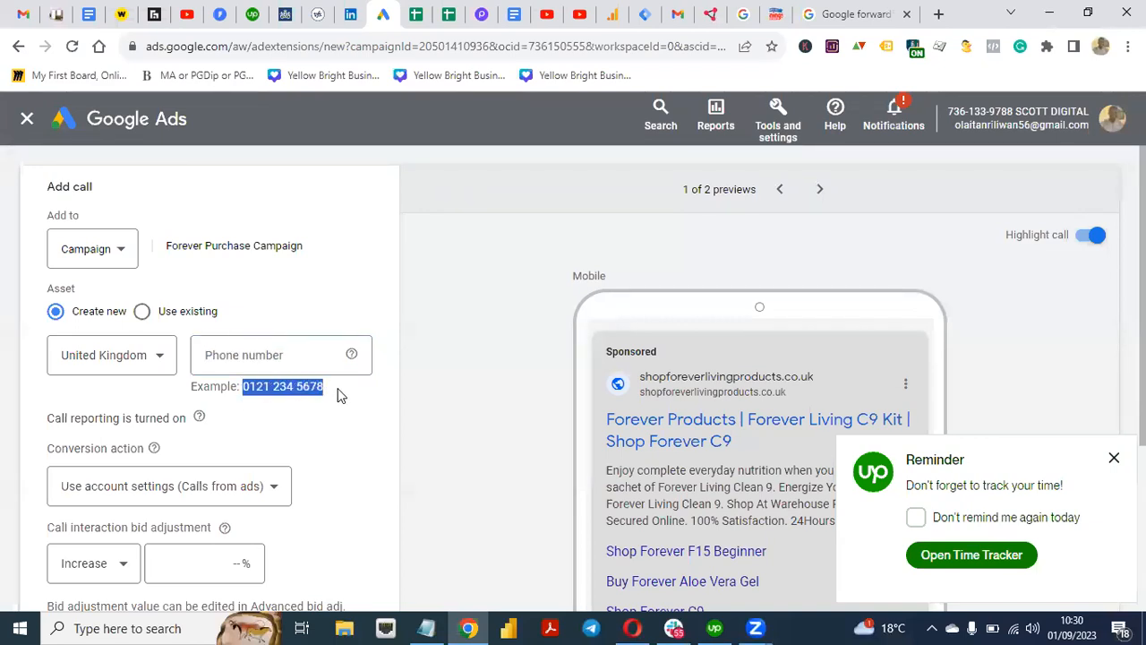
pyautogui.click(288, 431)
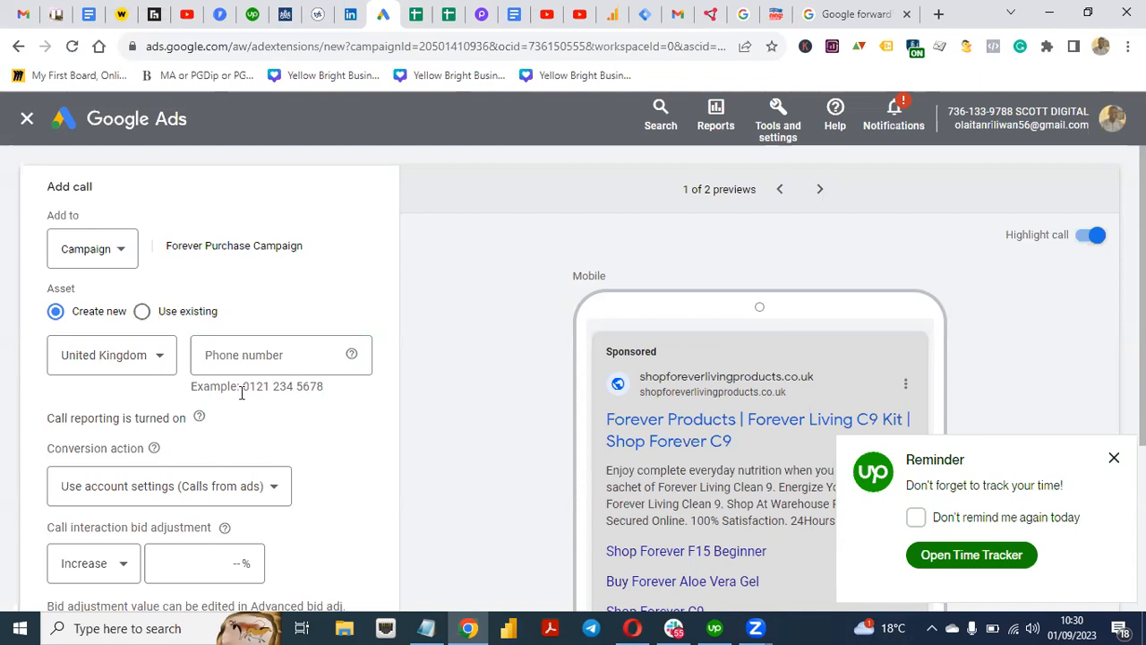
pyautogui.moveTo(265, 393); pyautogui.dragTo(324, 392)
pyautogui.hotkey('ctrl', 'c')
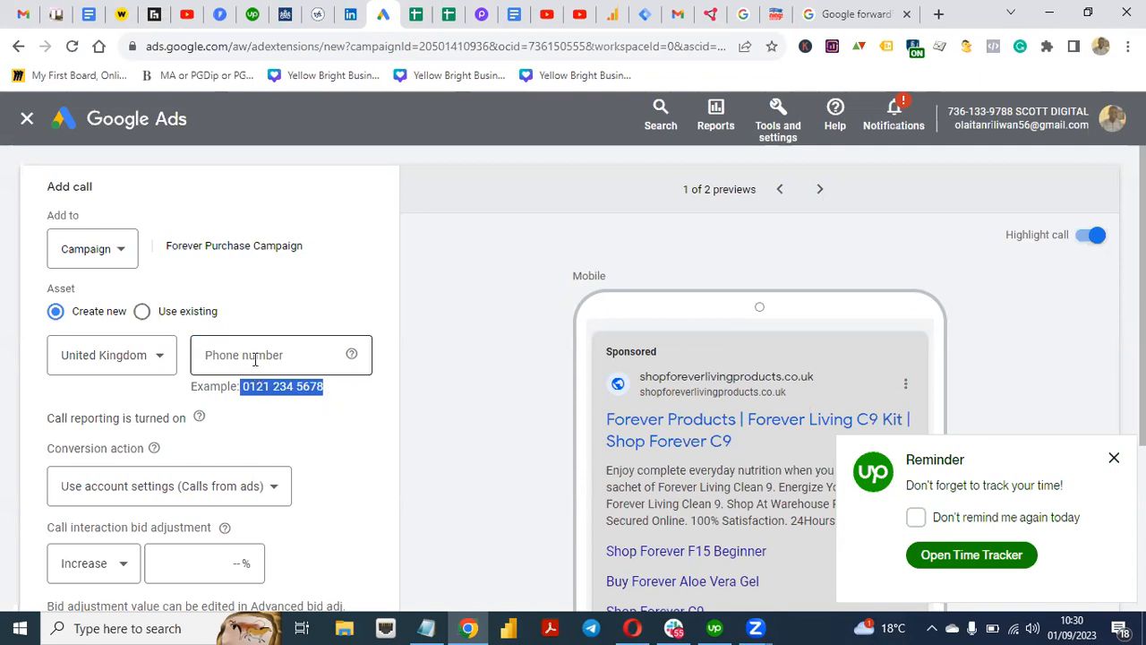
pyautogui.click(255, 359)
pyautogui.hotkey('ctrl', 'v')
pyautogui.click(340, 418)
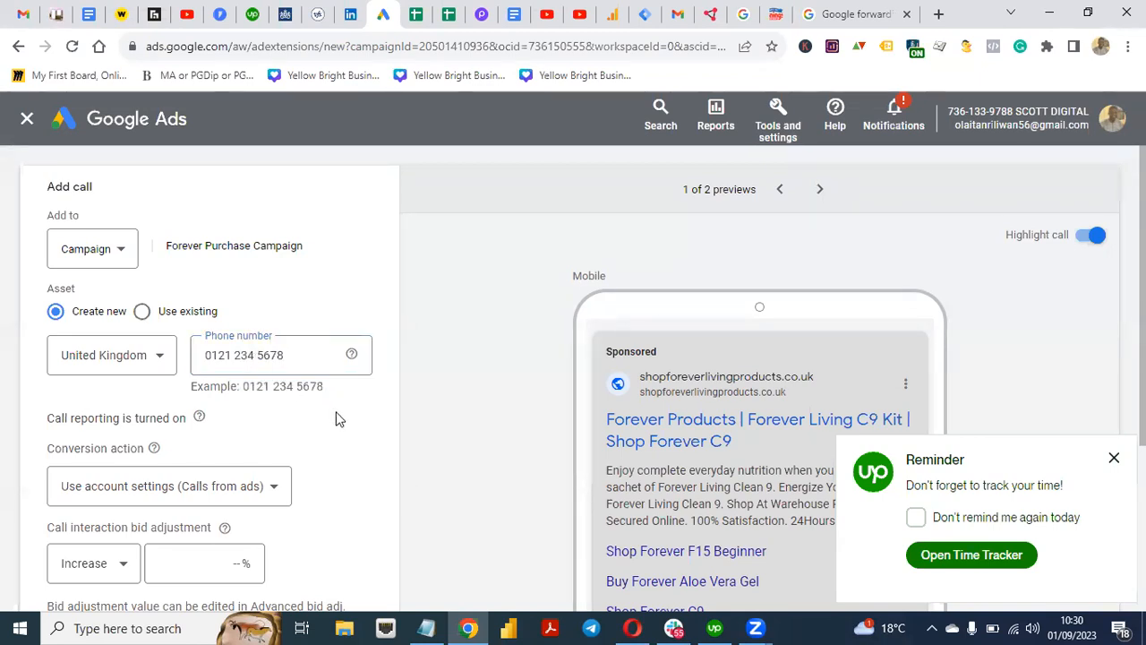
pyautogui.click(1113, 458)
# Step: Assign the Forevr Phone Call conversion action to the call asset and expand the advanced options for days and hours
pyautogui.scroll(-2, 806, 385)
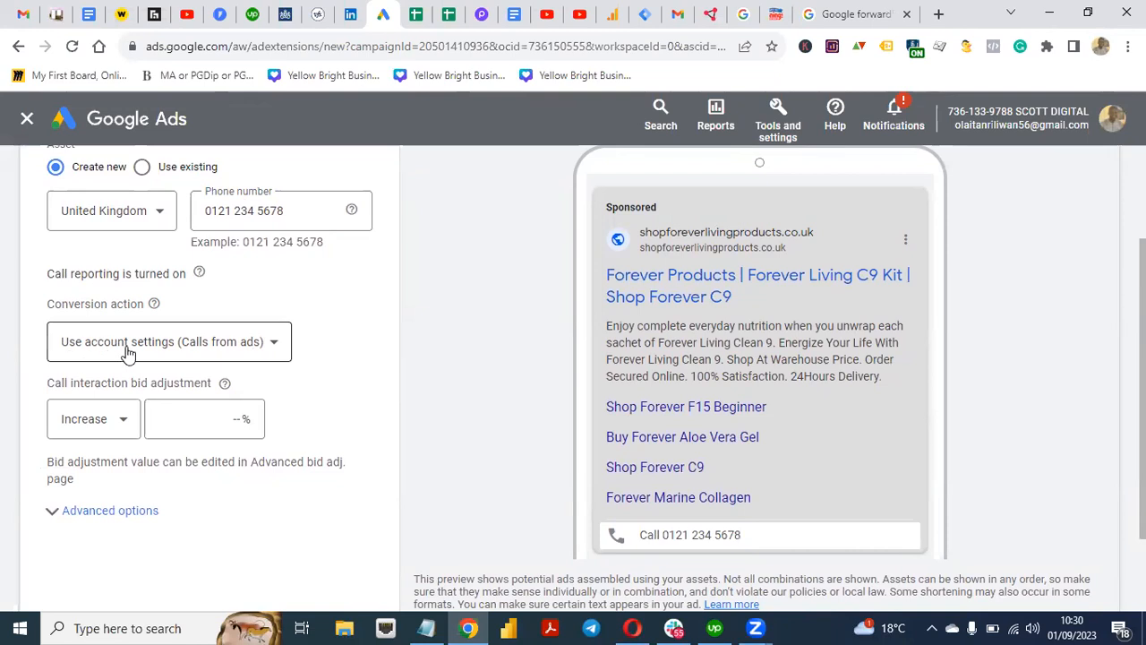
pyautogui.click(272, 344)
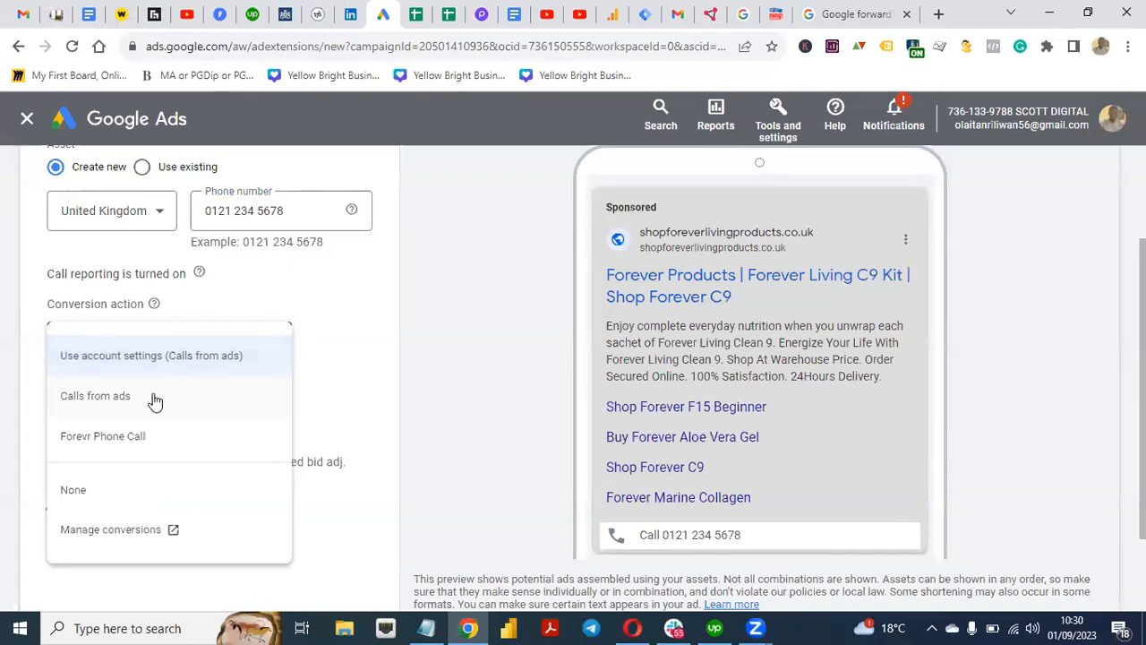
pyautogui.click(116, 445)
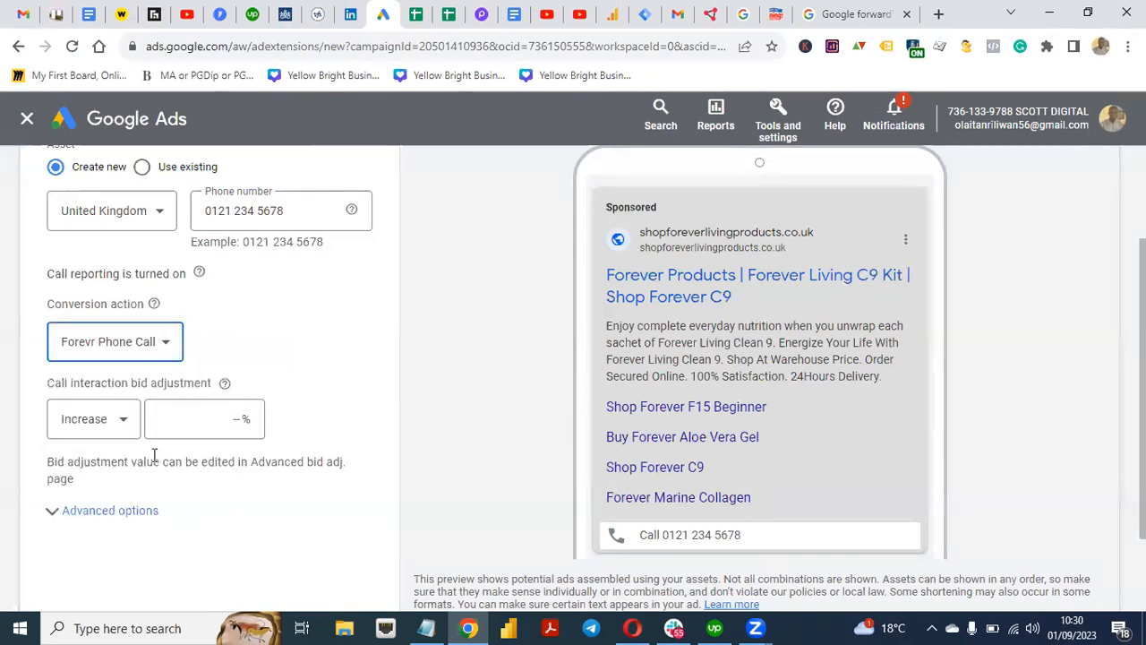
pyautogui.click(59, 518)
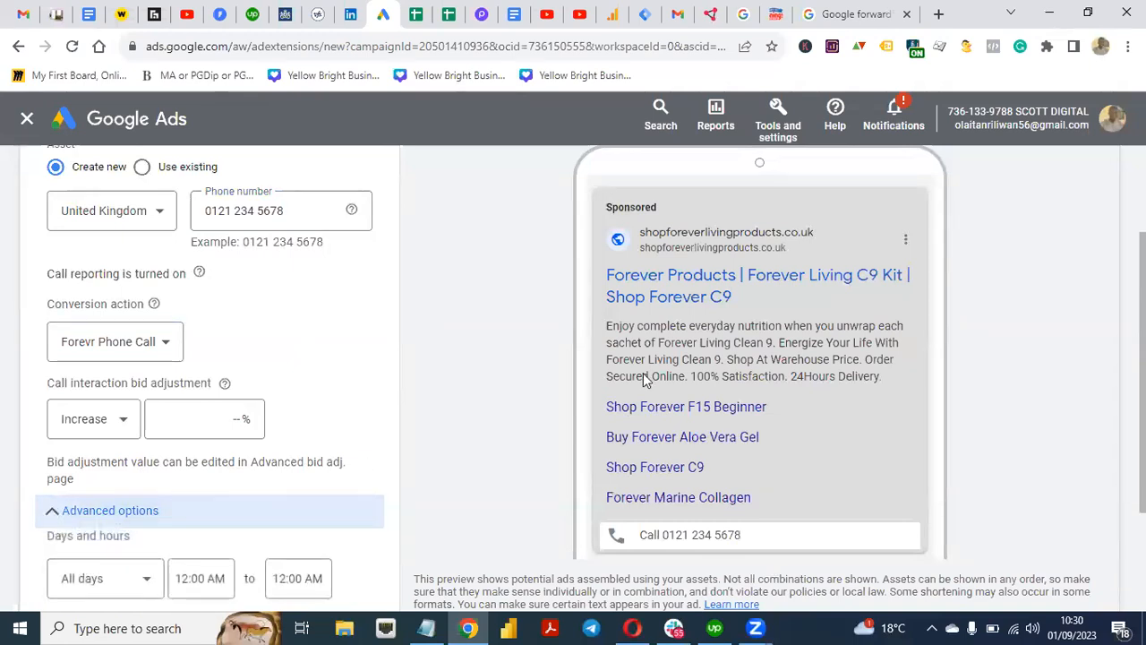
pyautogui.scroll(-2, 654, 383)
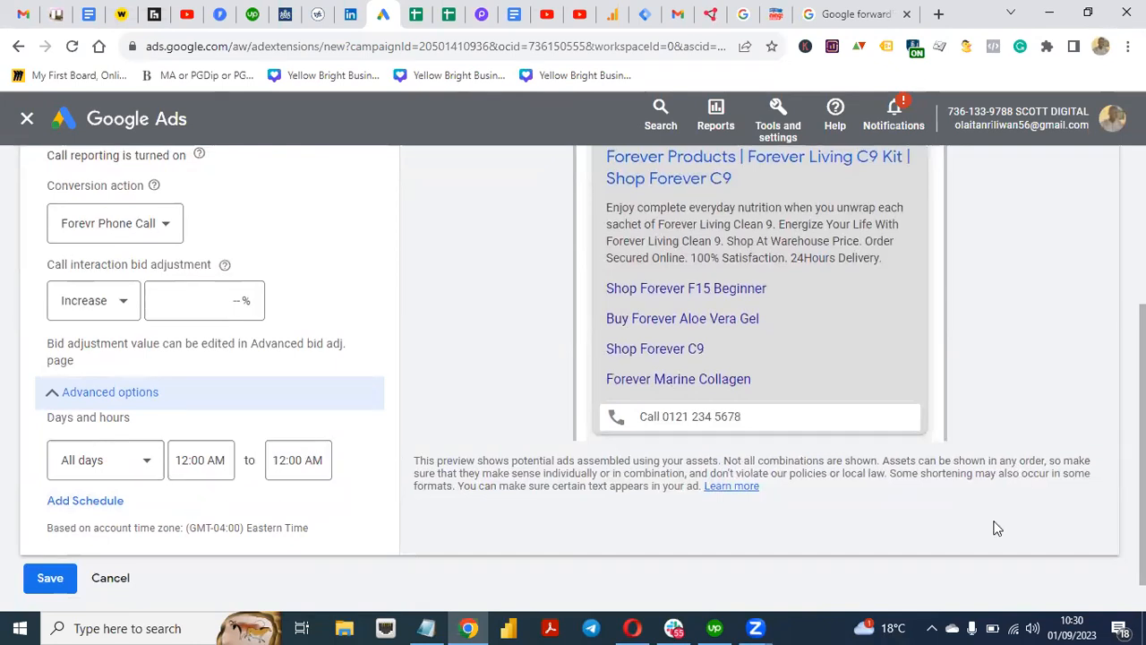
# Step: Review the call asset form, switching the phone number's country to United States and back to United Kingdom
pyautogui.scroll(1, 1142, 403)
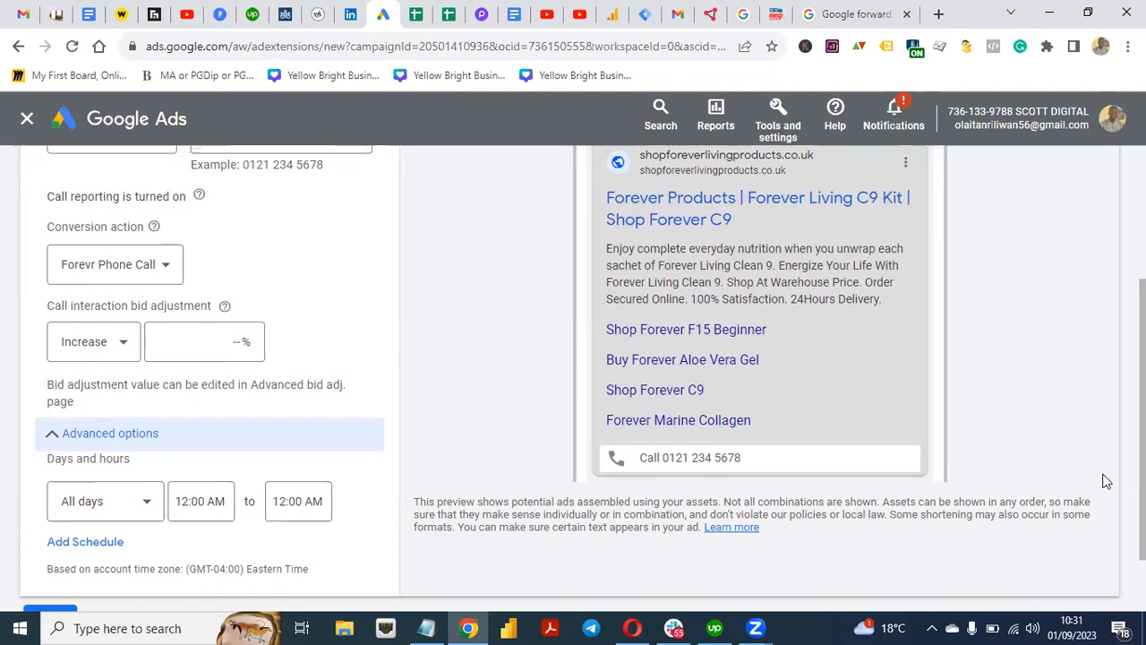
pyautogui.scroll(2, 1137, 481)
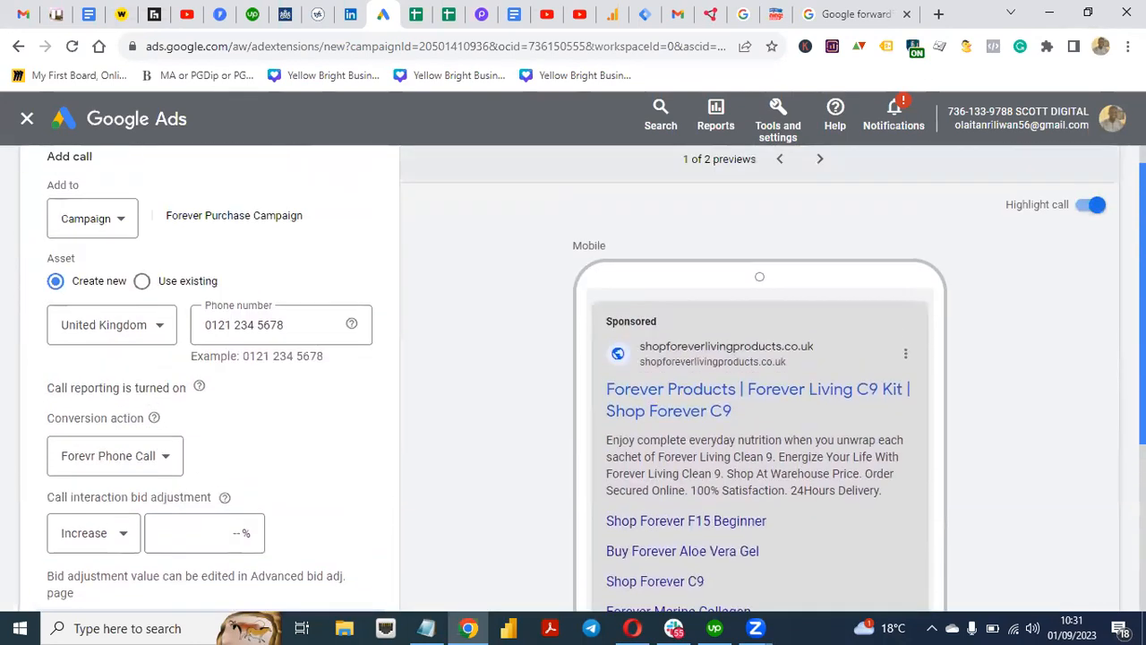
pyautogui.moveTo(1142, 365); pyautogui.dragTo(1142, 345)
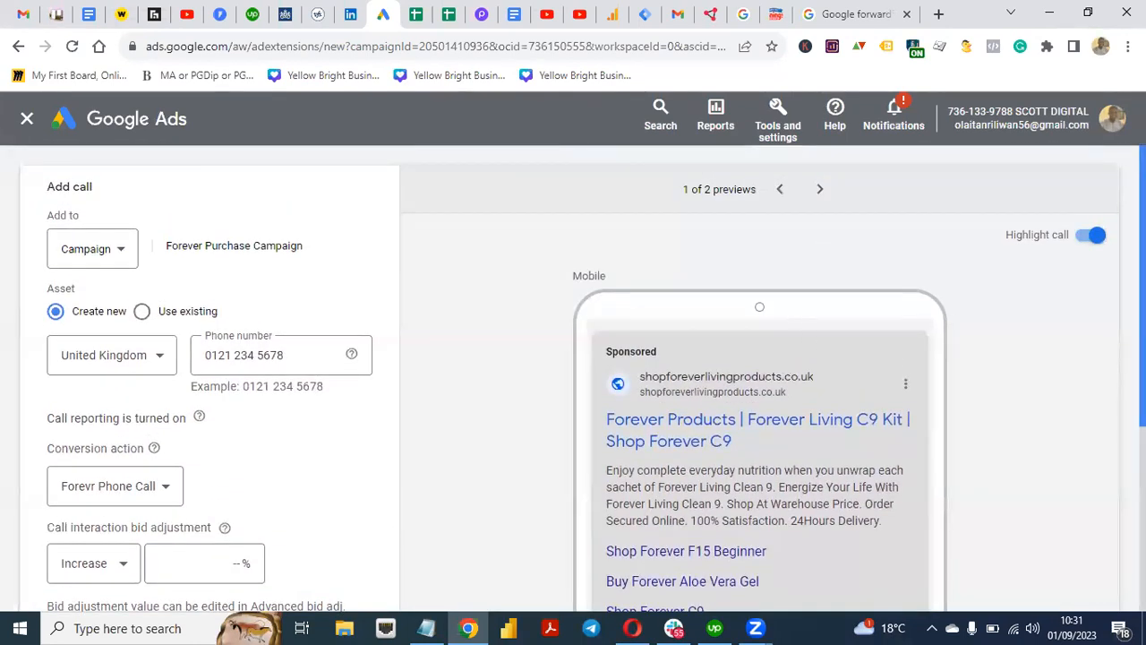
pyautogui.scroll(-2, 573, 358)
pyautogui.scroll(2, 213, 365)
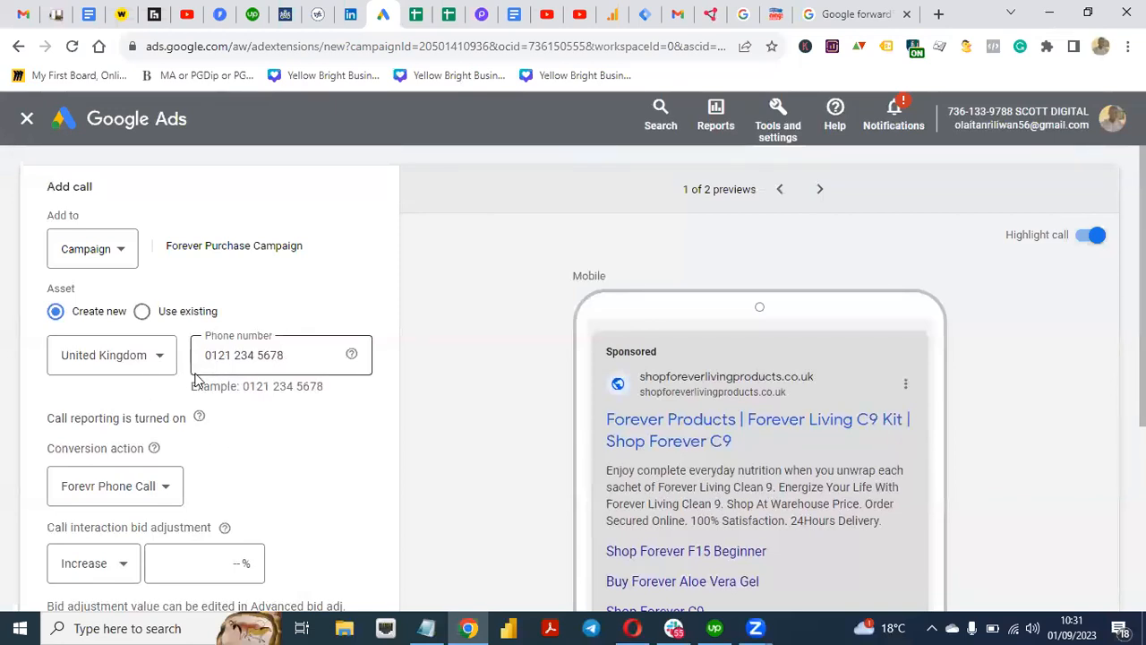
pyautogui.click(133, 359)
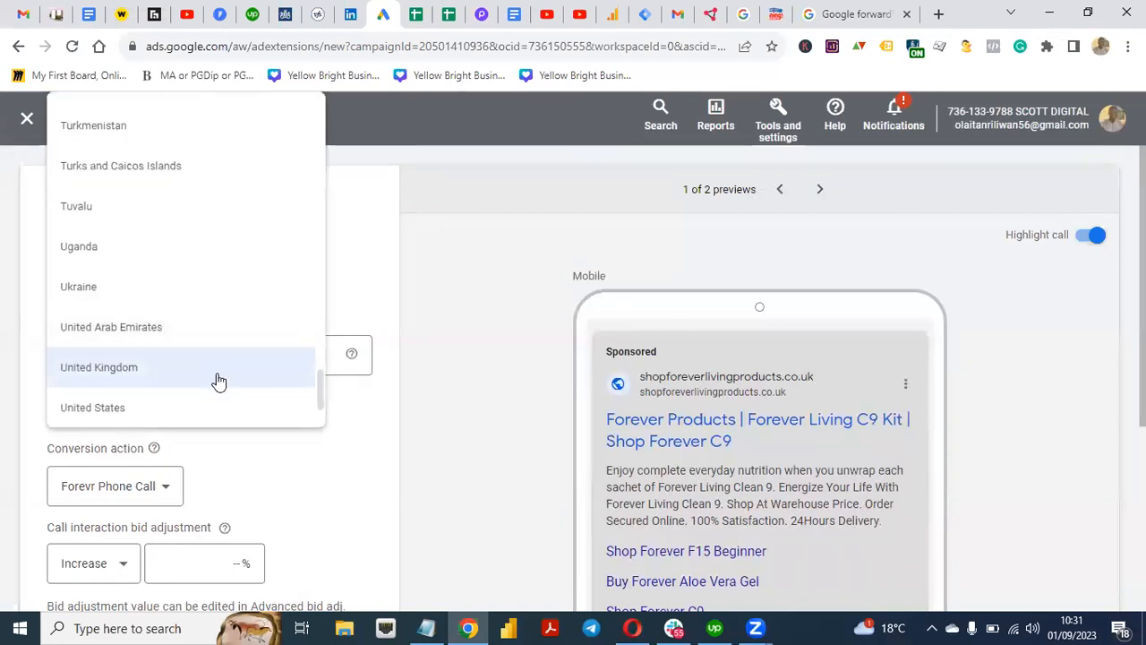
pyautogui.click(217, 379)
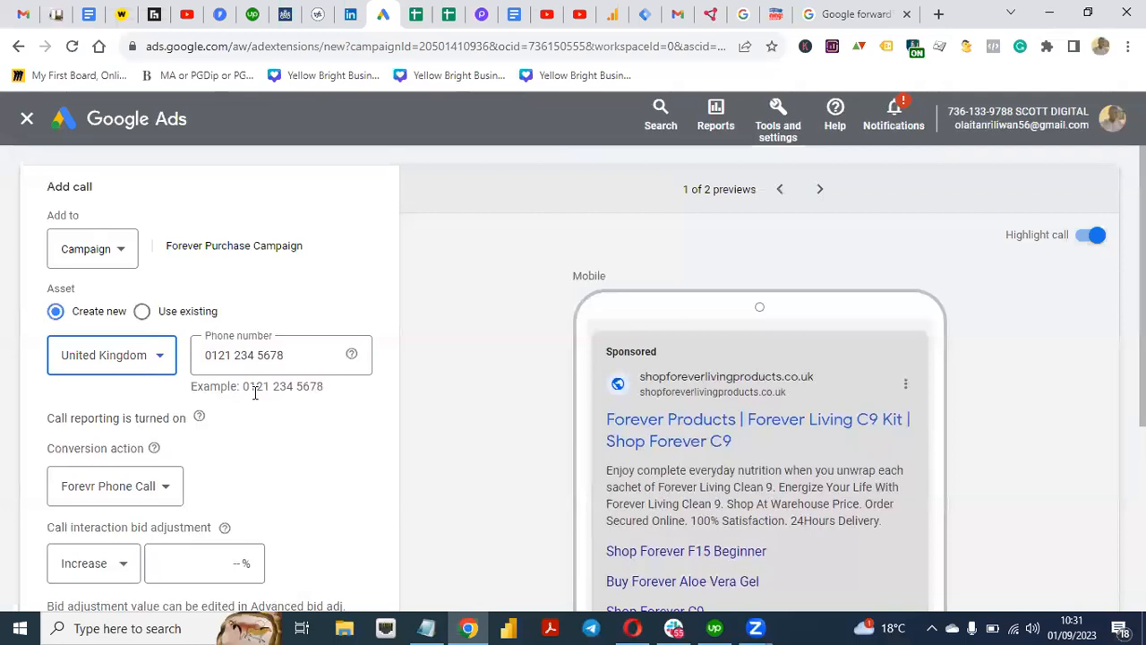
pyautogui.click(161, 364)
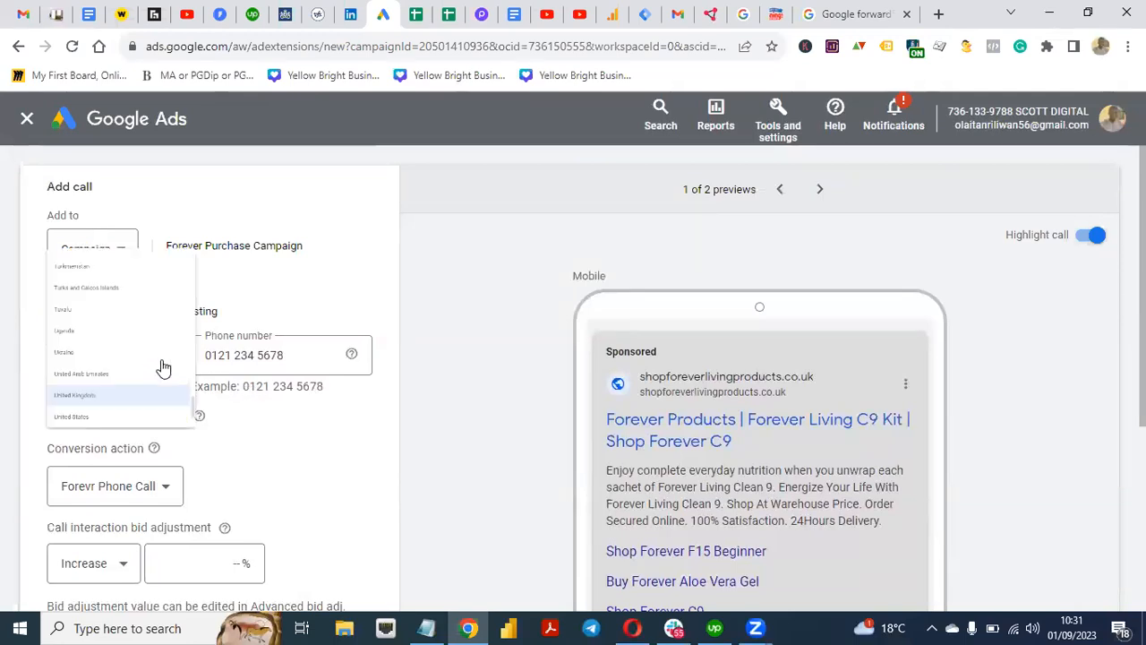
pyautogui.click(122, 407)
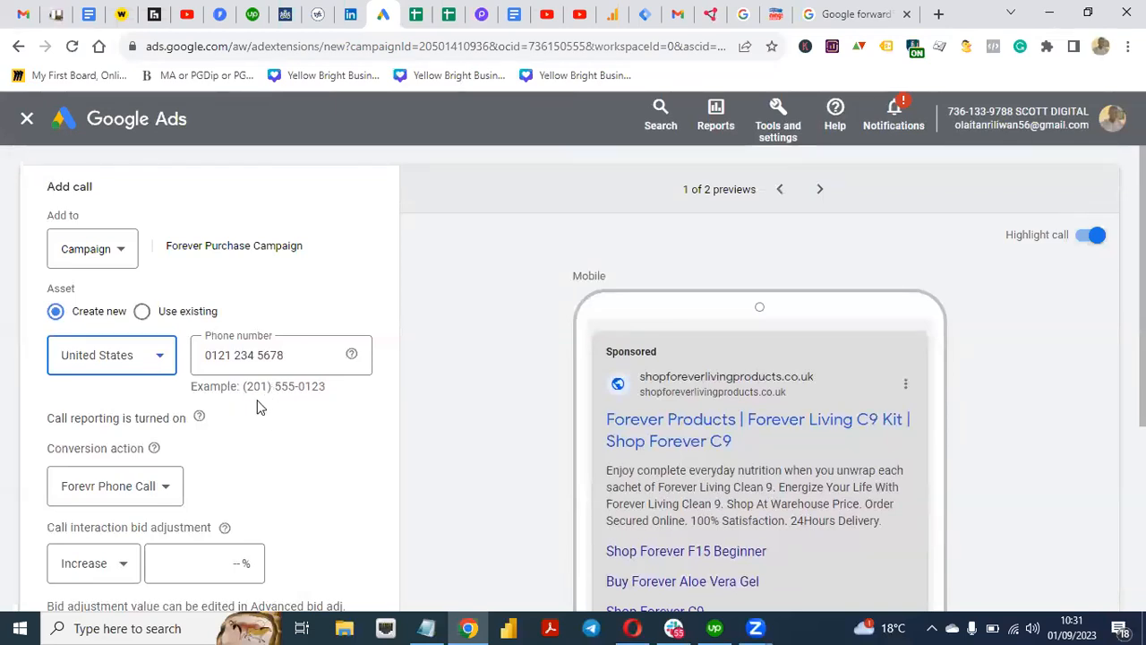
pyautogui.click(130, 374)
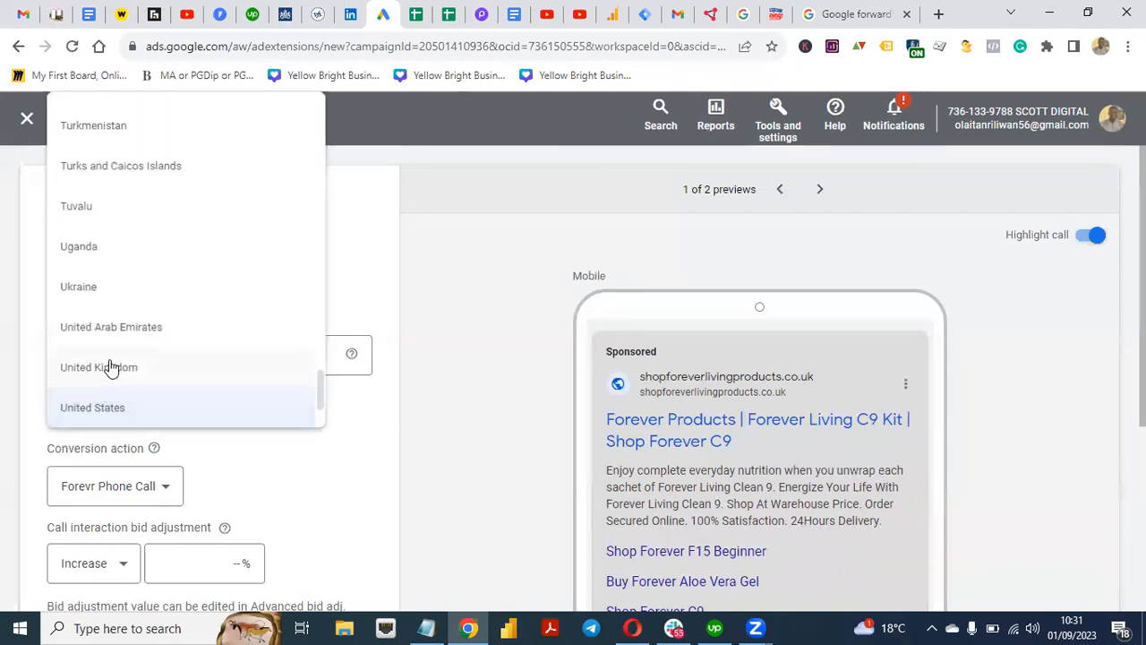
pyautogui.click(111, 370)
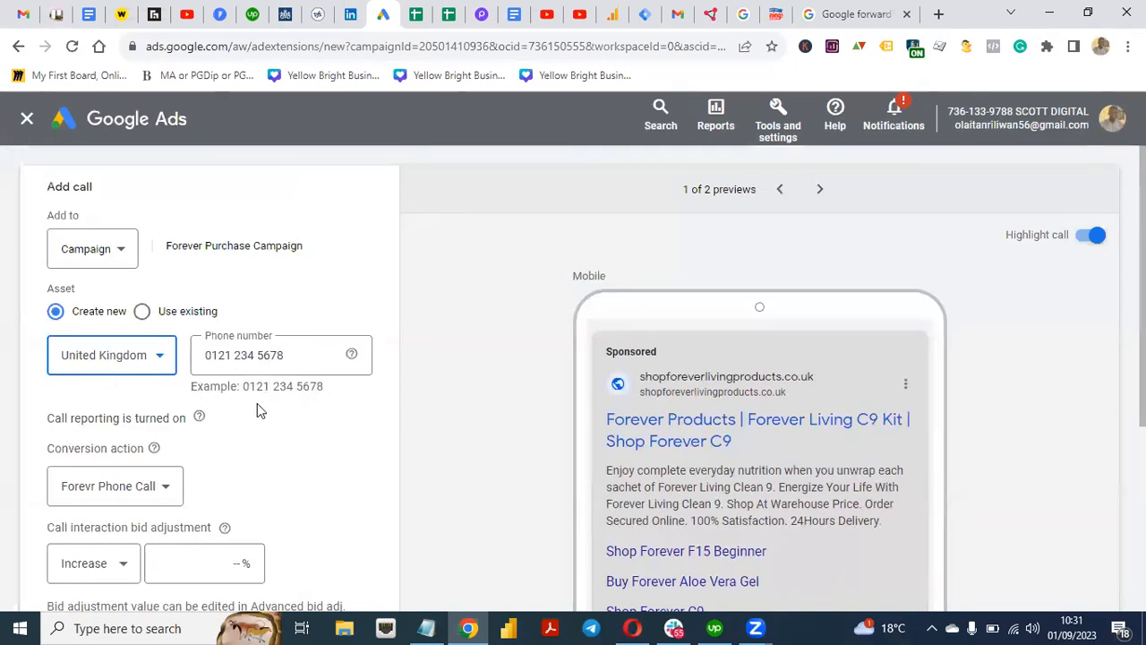
# Step: Keep the call asset at Campaign level with the Forevr Phone Call conversion action and save it
pyautogui.click(123, 260)
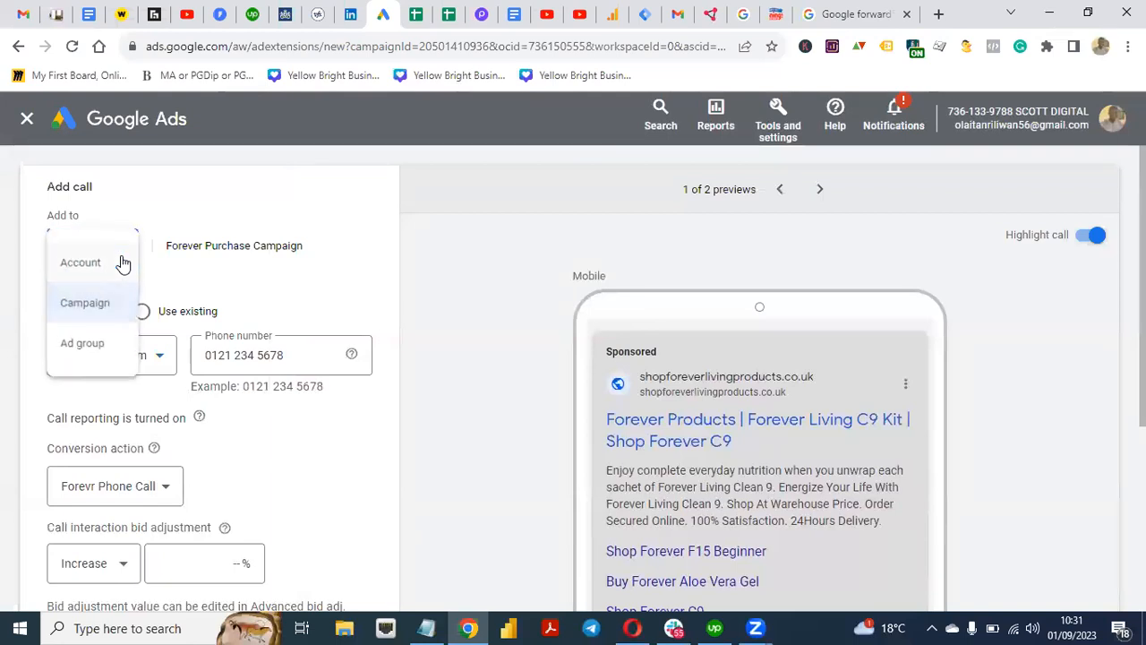
pyautogui.click(100, 306)
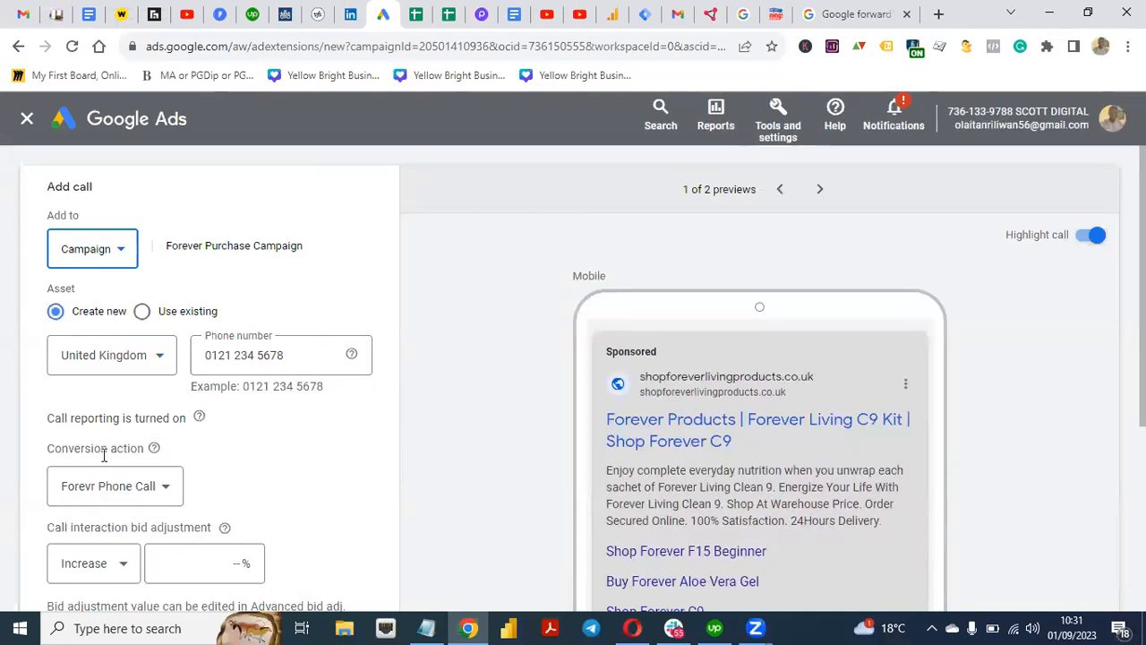
pyautogui.click(151, 486)
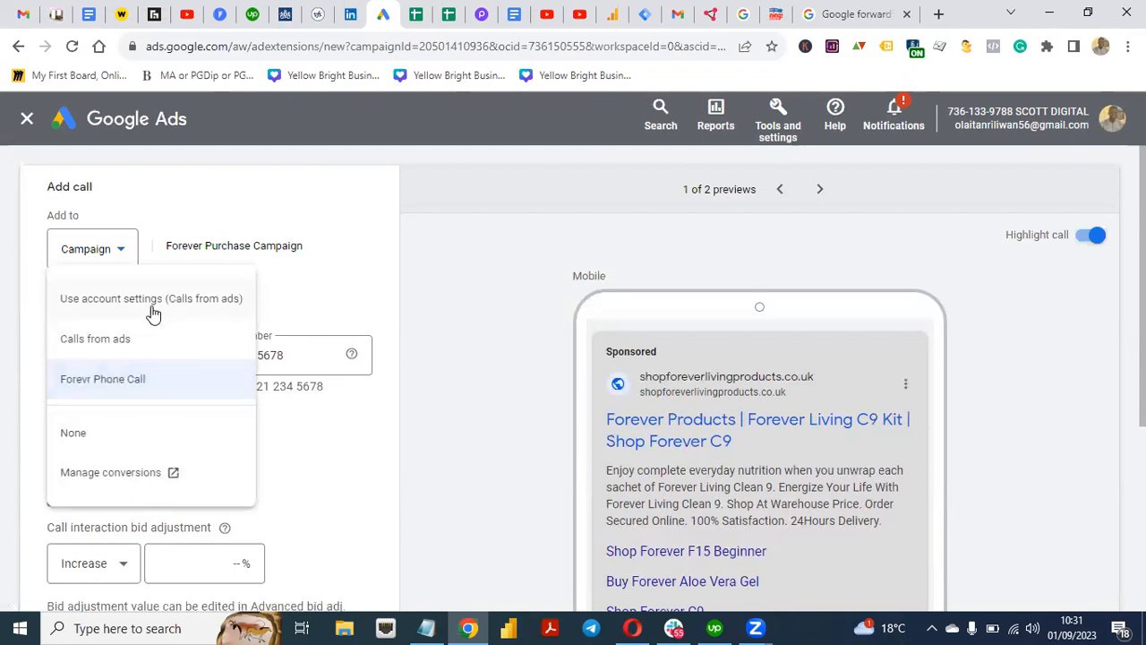
pyautogui.click(204, 399)
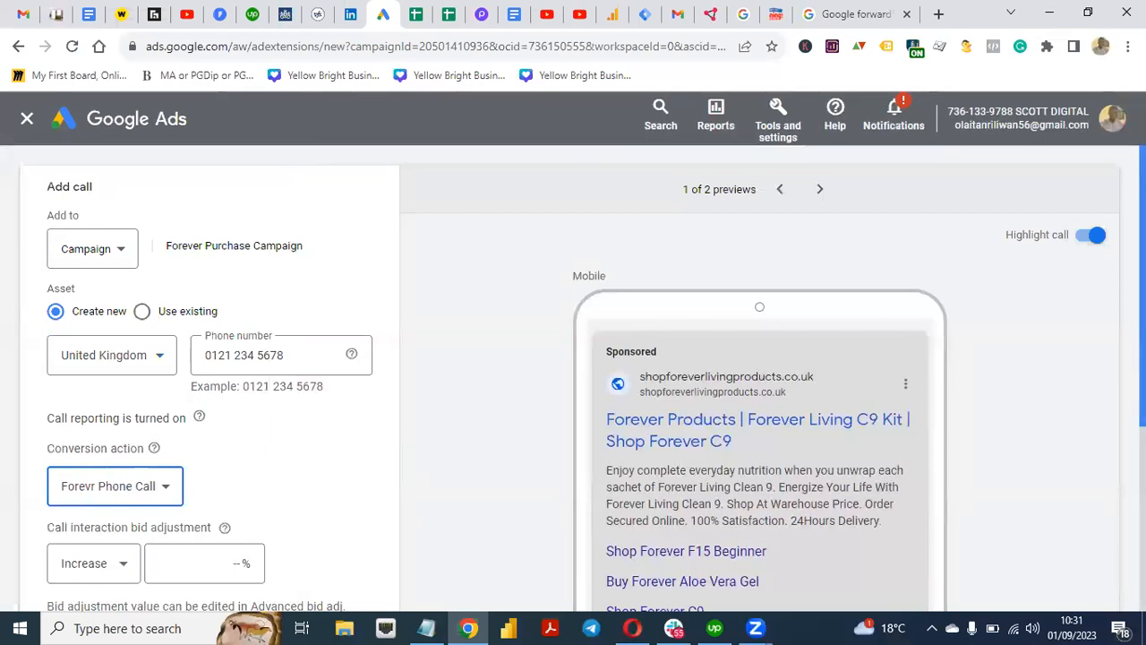
pyautogui.scroll(-3, 1074, 300)
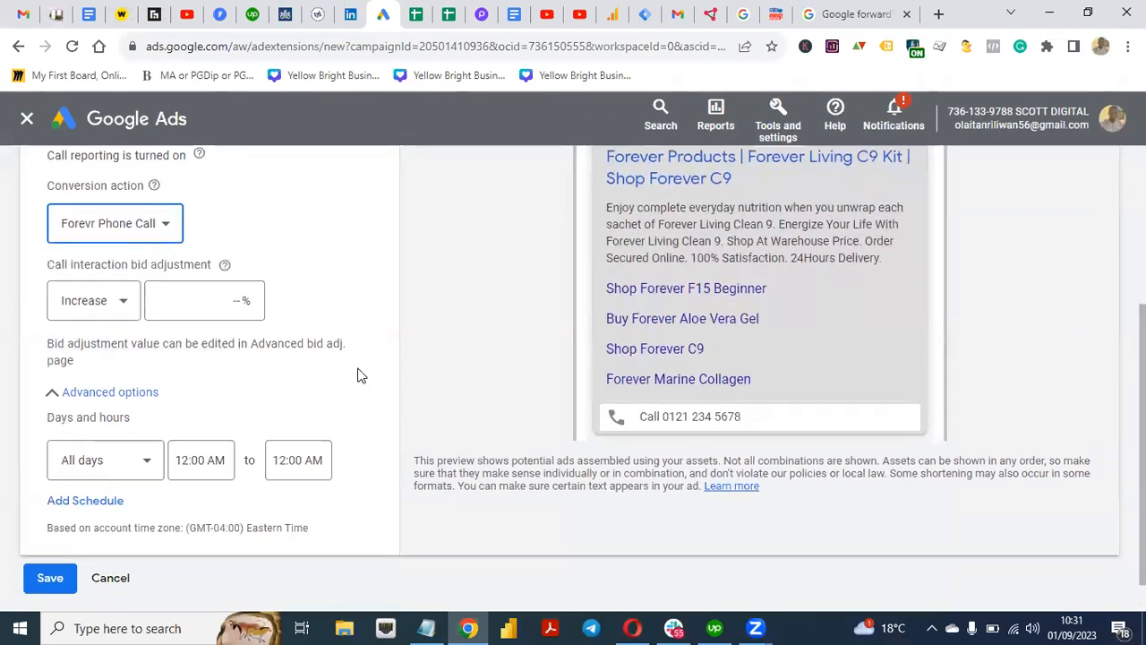
pyautogui.click(58, 589)
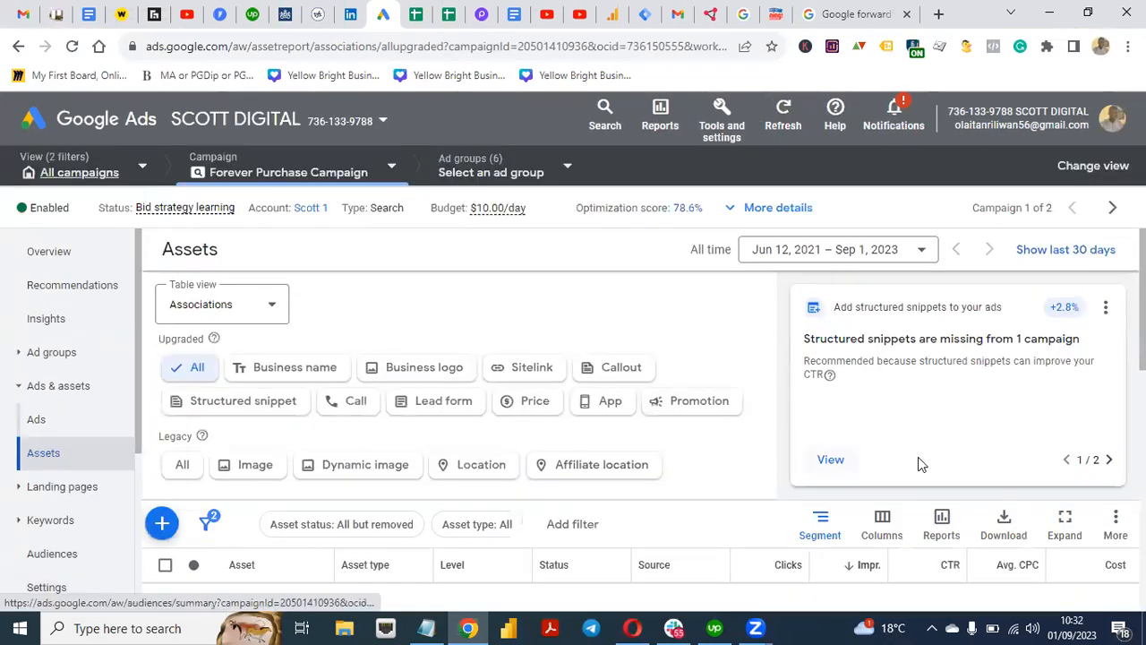
# Step: Check the new call asset's row in the campaign's assets table and glance at the Jennings website
pyautogui.scroll(-5, 641, 421)
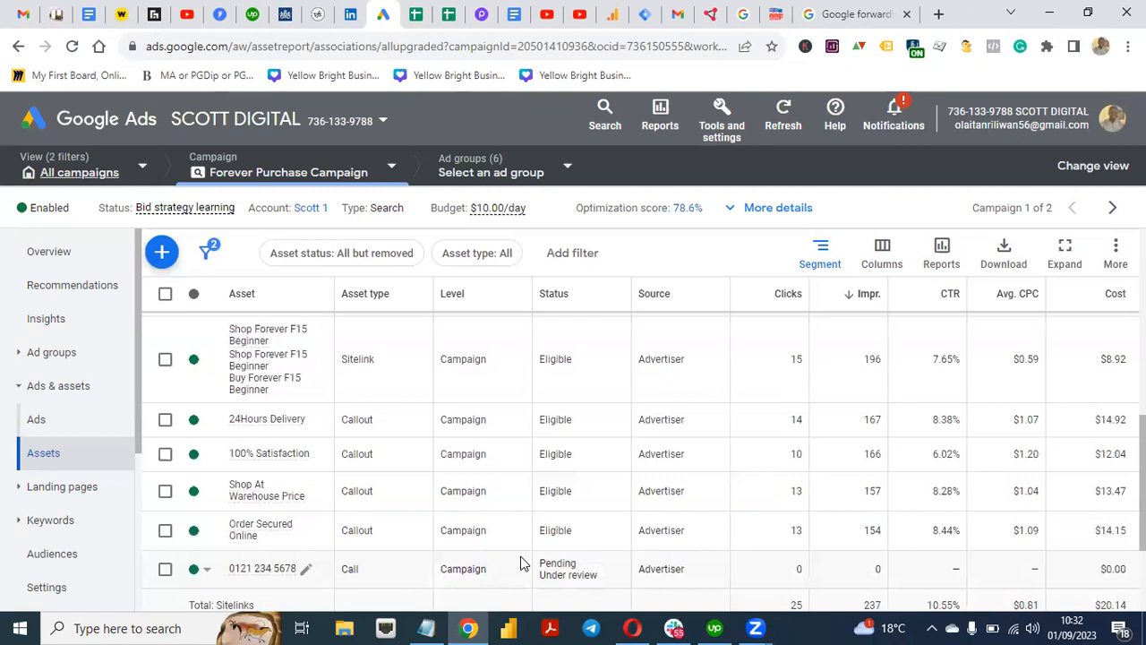
pyautogui.scroll(-2, 641, 421)
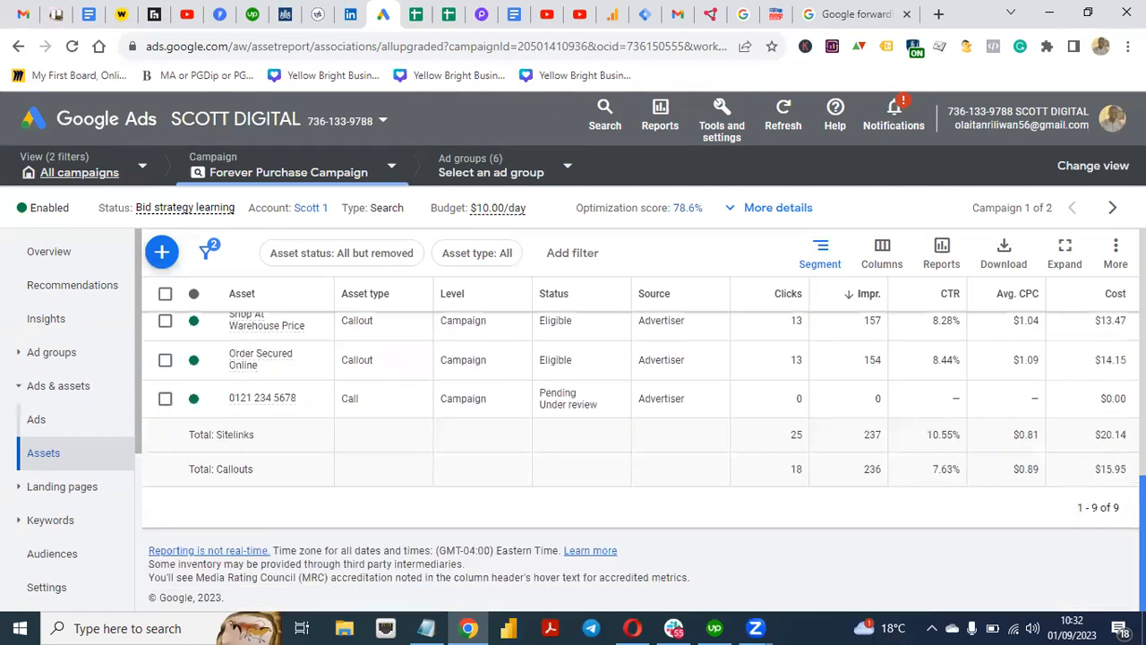
pyautogui.scroll(10, 640, 420)
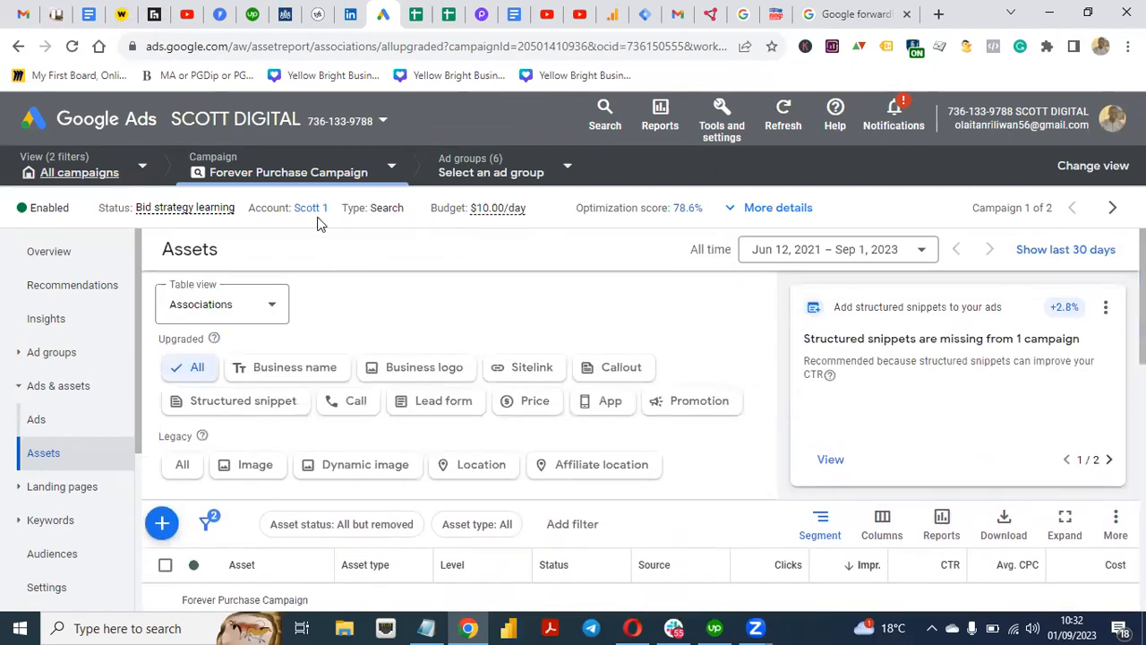
pyautogui.click(775, 14)
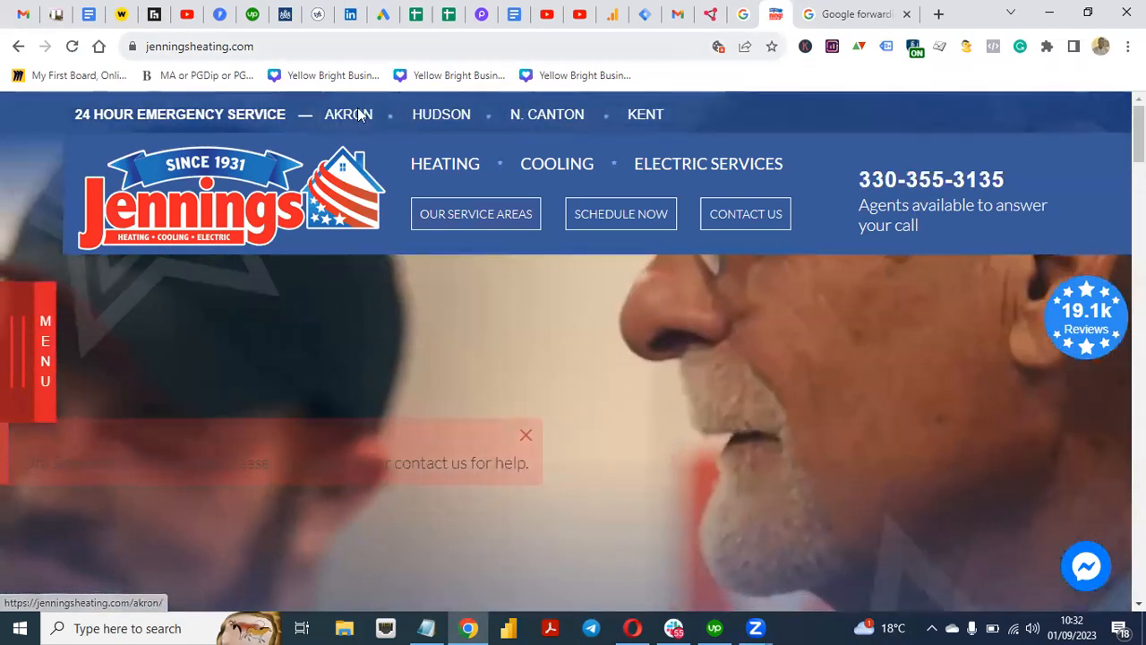
pyautogui.click(383, 14)
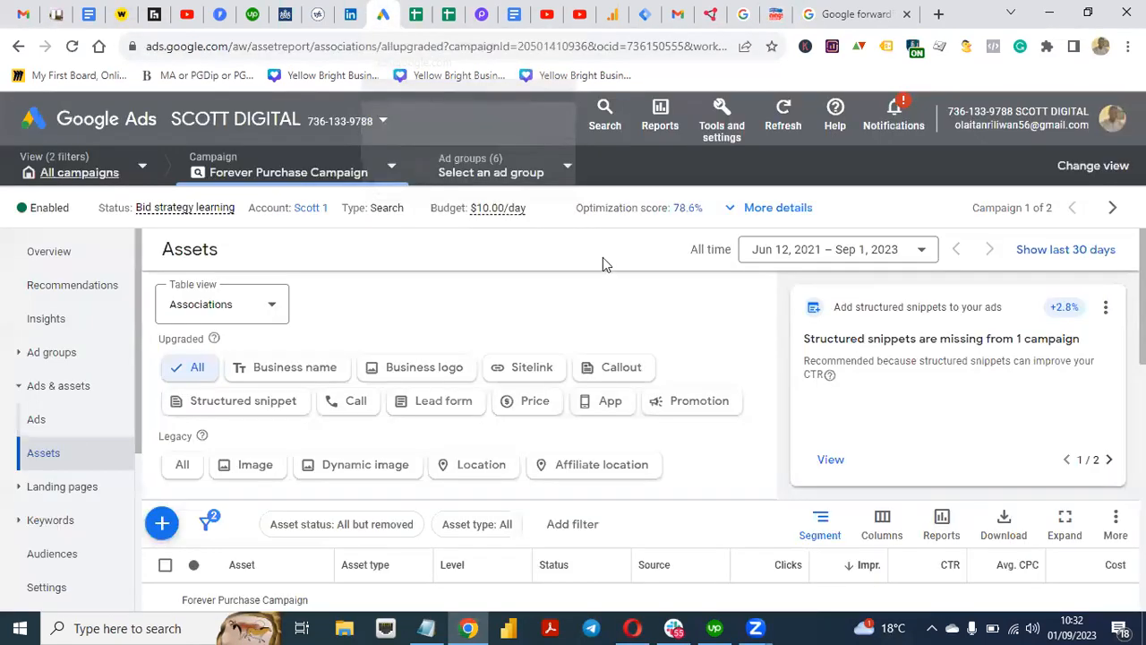
# Step: Open the conversions summary and switch to the Scott 1 account
pyautogui.click(733, 130)
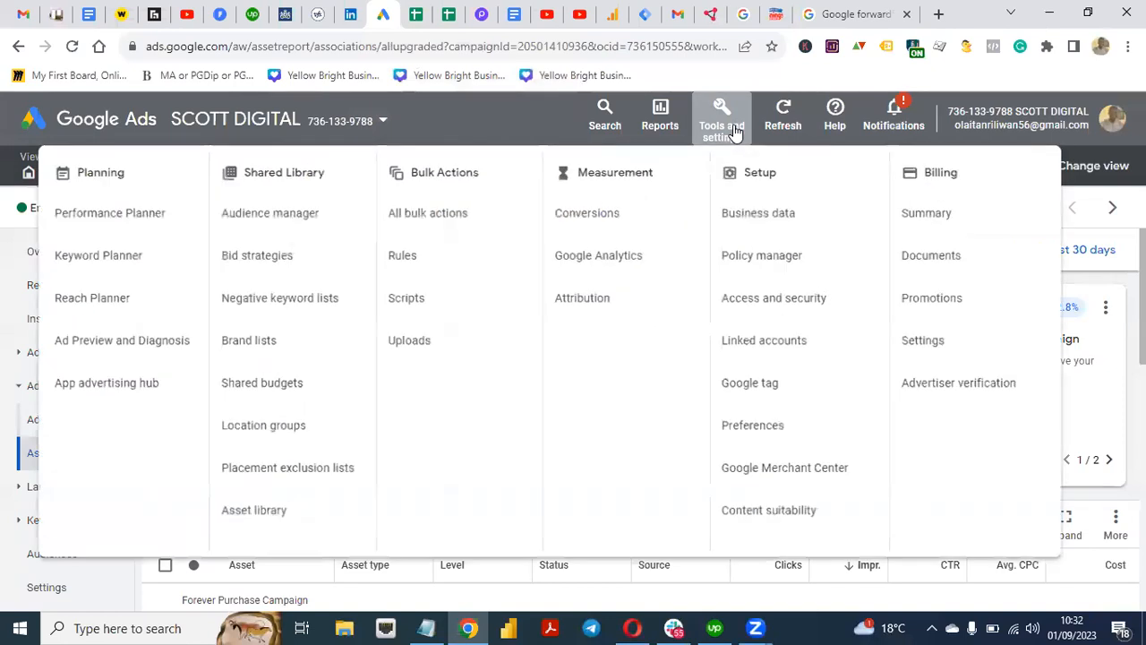
pyautogui.click(604, 228)
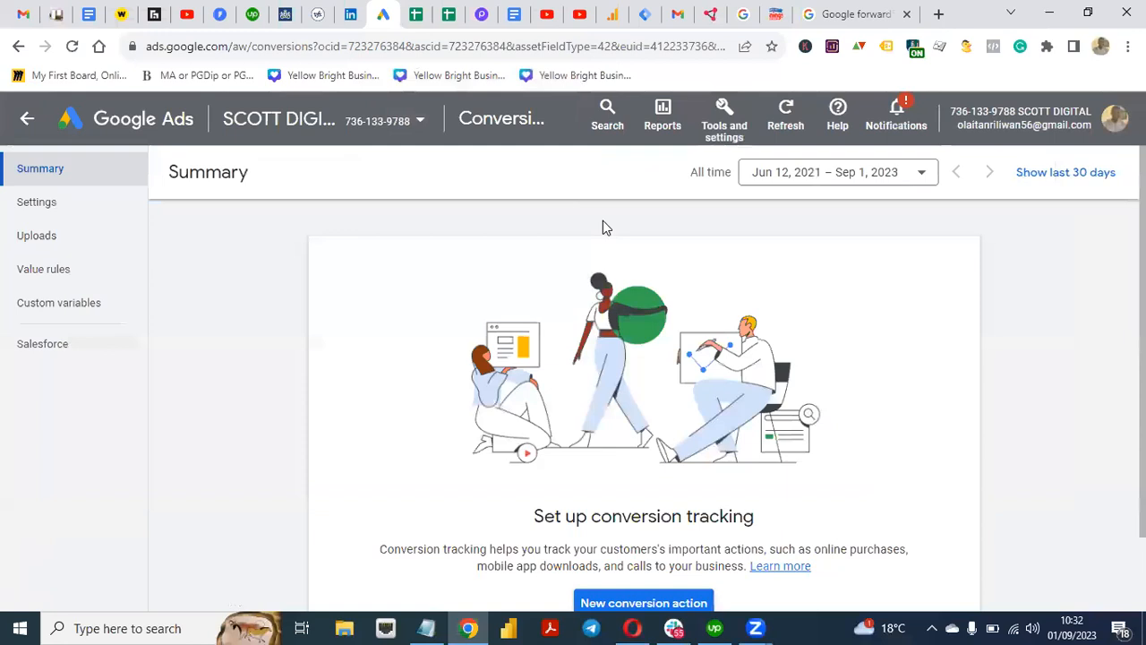
pyautogui.click(398, 119)
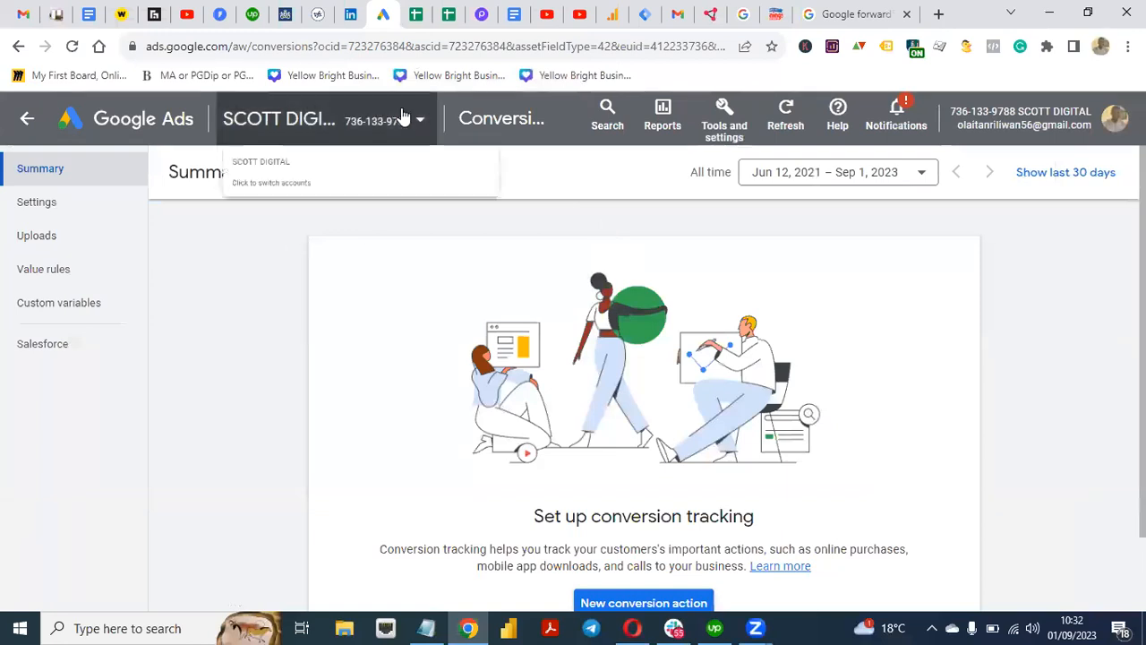
pyautogui.click(299, 390)
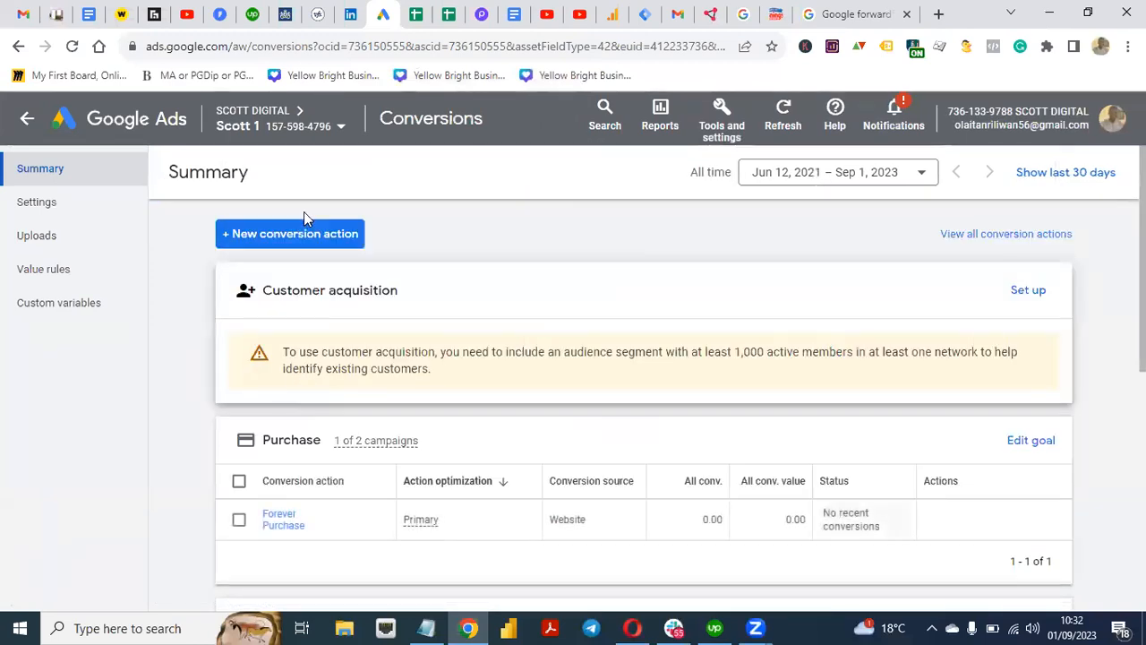
# Step: Remove the Forevr Phone Call conversion action from the Phone call lead goal and save the change
pyautogui.scroll(-5, 501, 403)
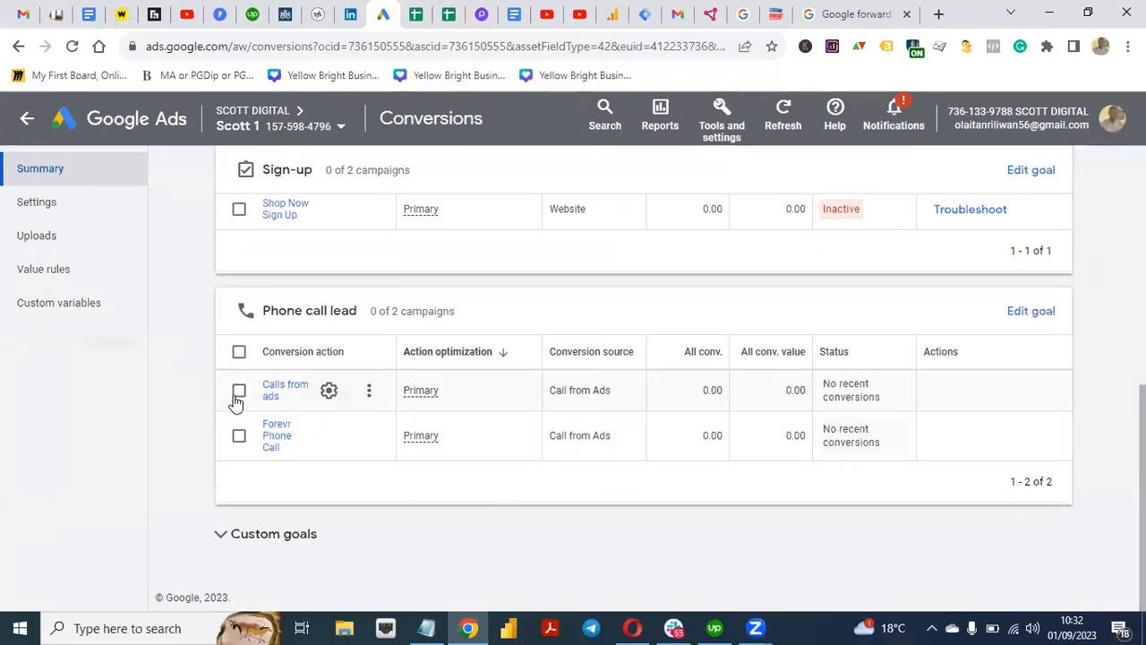
pyautogui.click(239, 437)
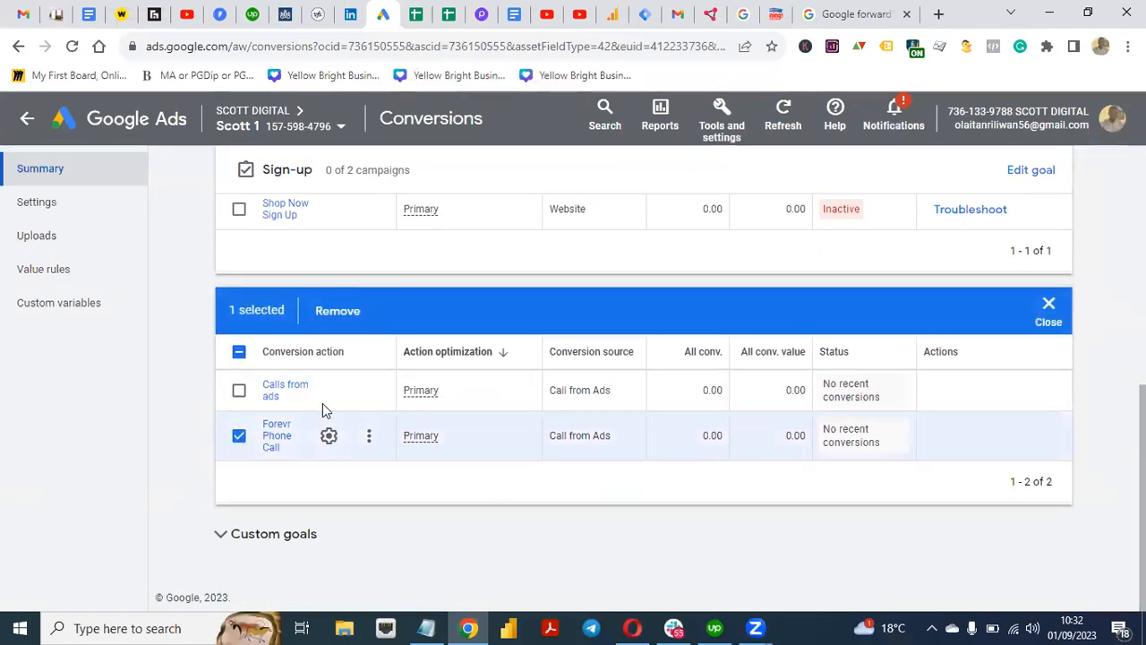
pyautogui.click(328, 311)
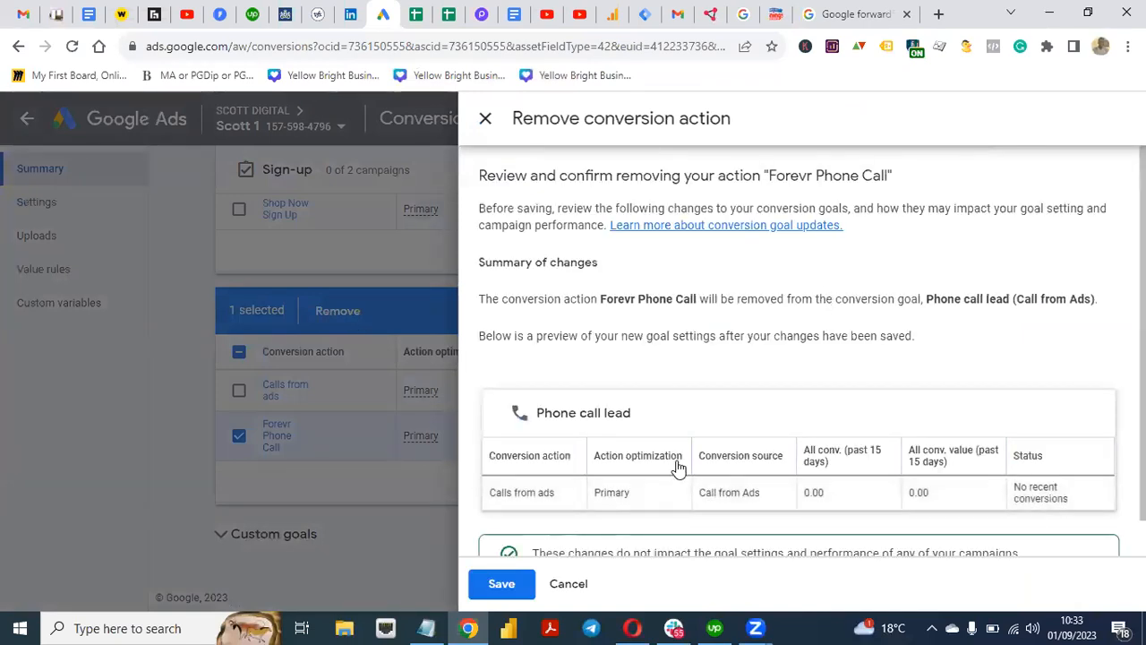
pyautogui.click(486, 119)
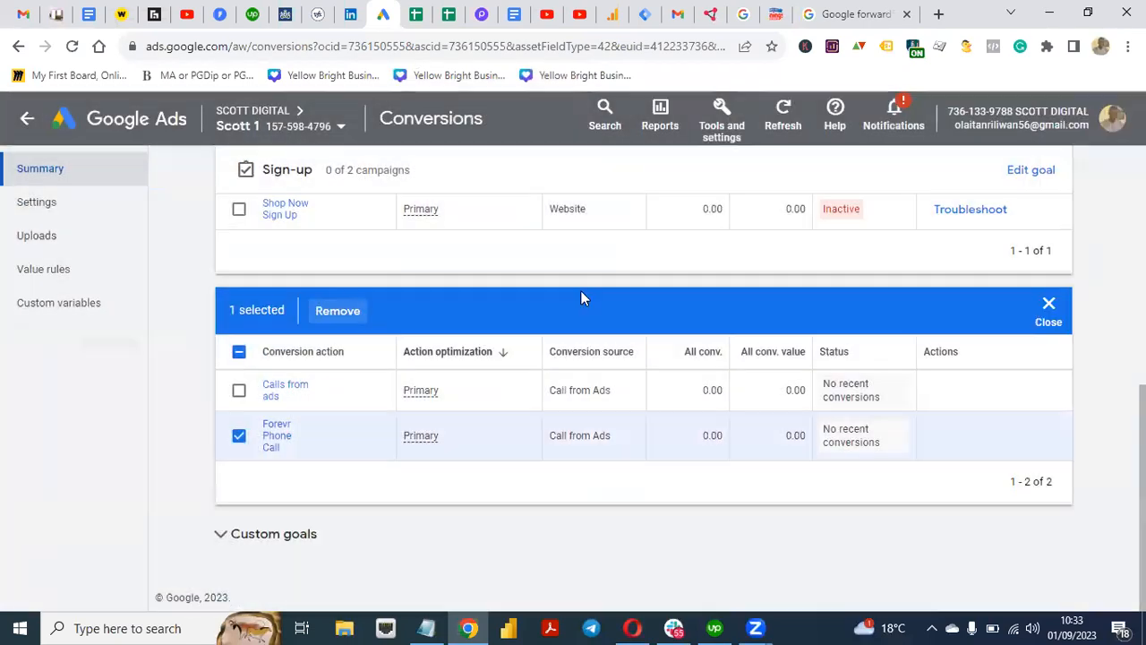
pyautogui.moveTo(846, 447)
pyautogui.click(340, 312)
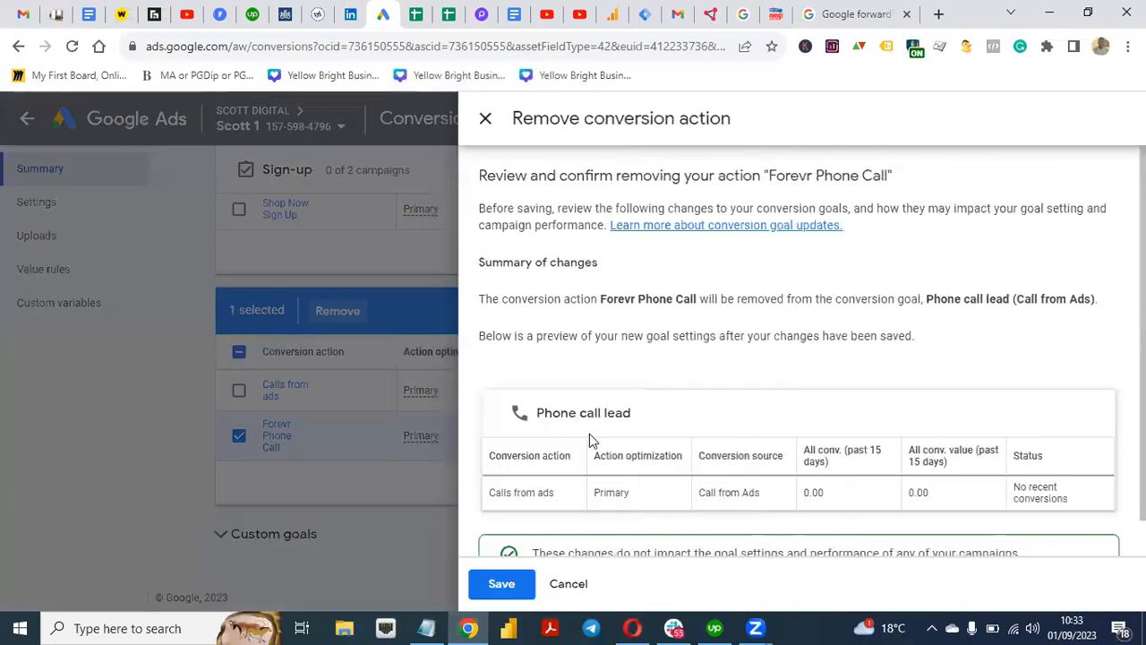
pyautogui.click(499, 583)
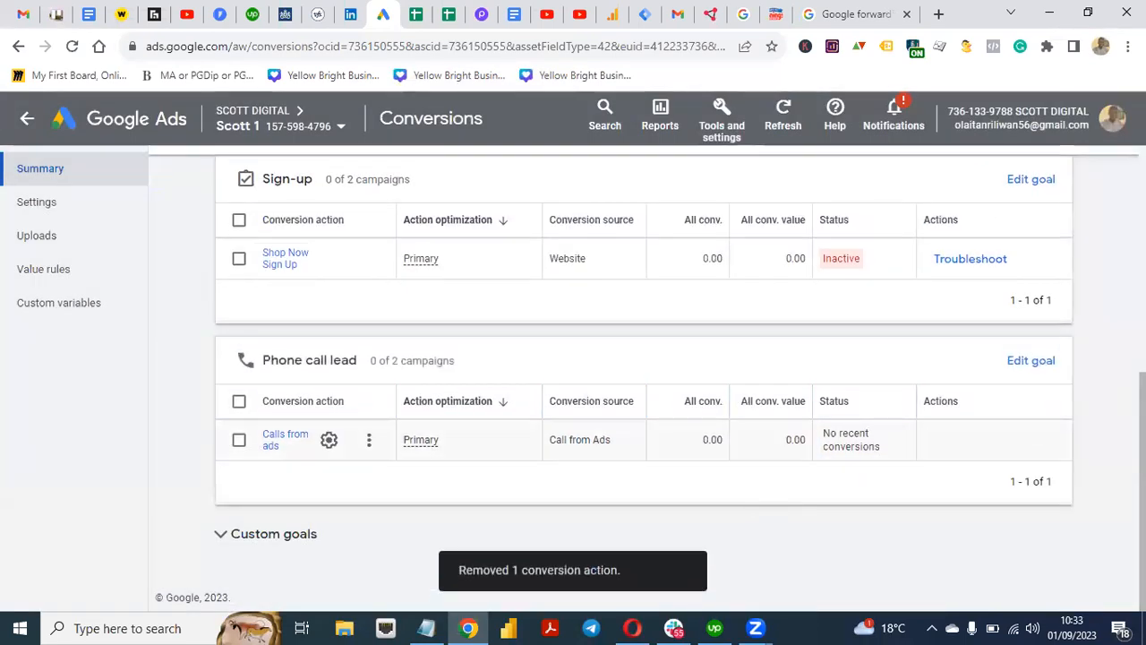
# Step: Start a new Phone calls conversion action that tracks calls to a phone number on the website
pyautogui.moveTo(1142, 492); pyautogui.dragTo(1142, 260)
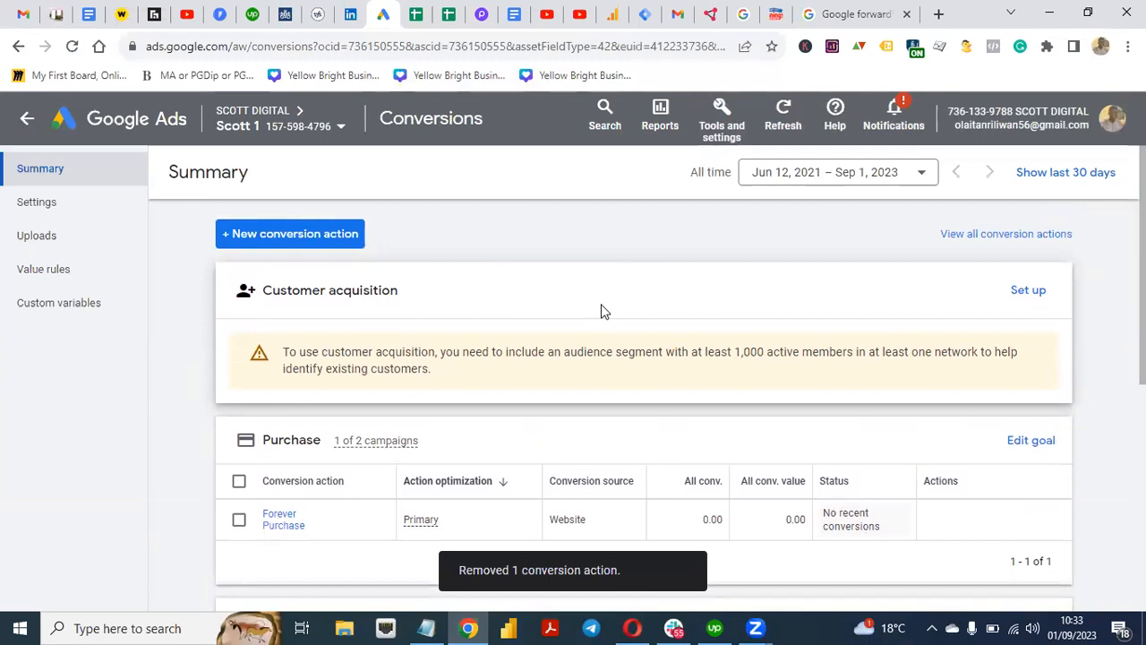
pyautogui.click(776, 14)
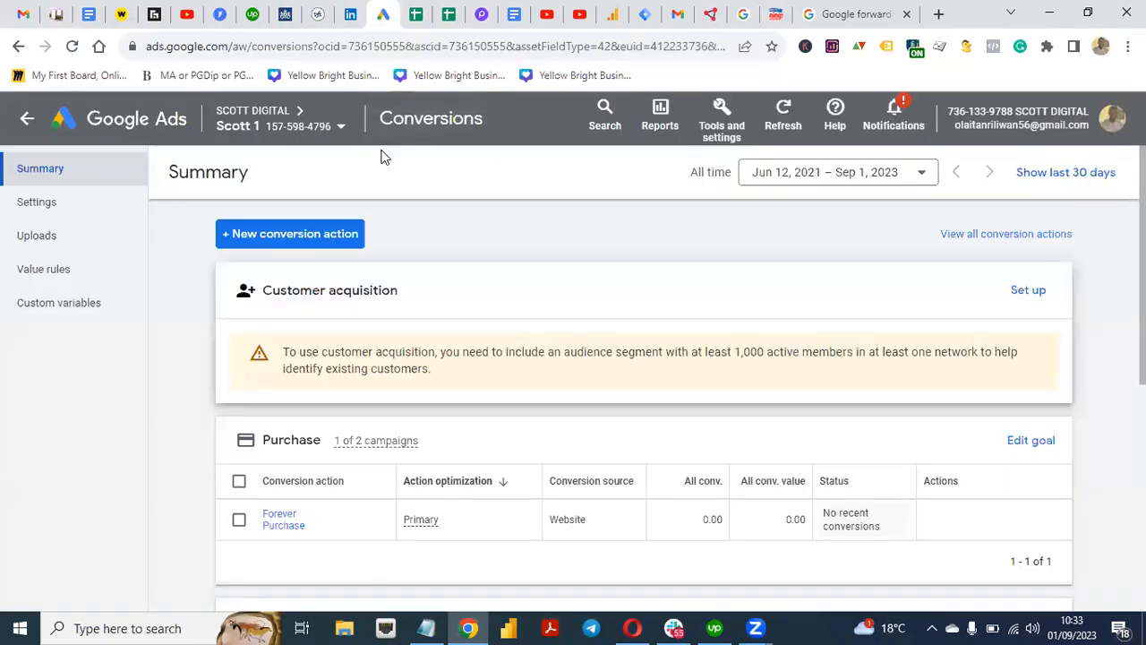
pyautogui.click(301, 238)
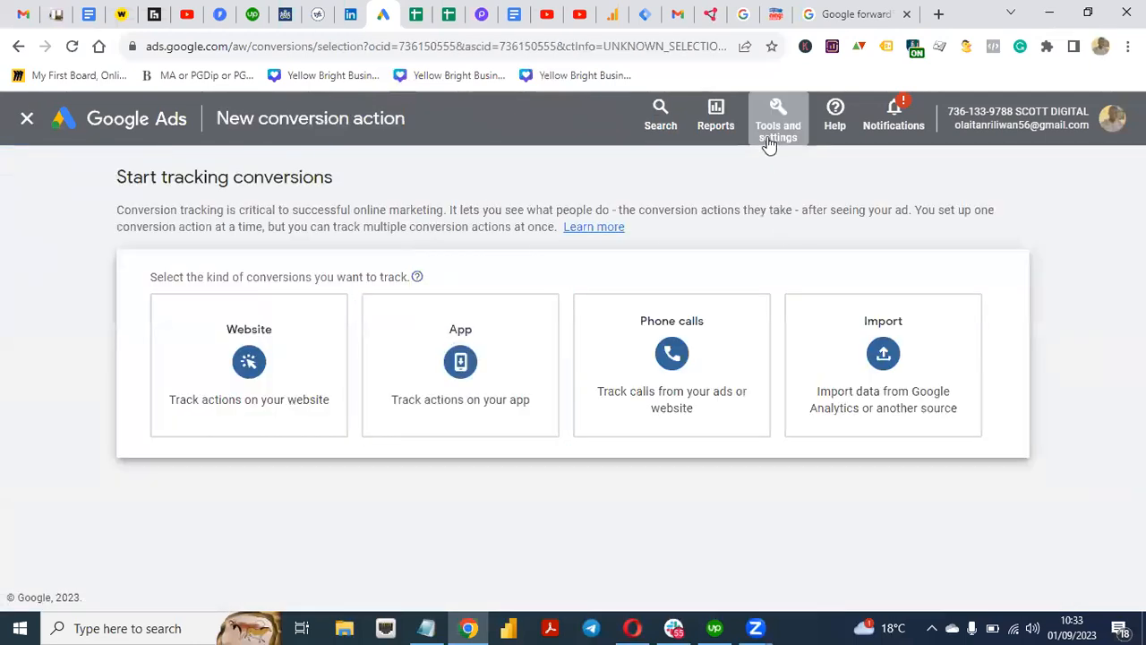
pyautogui.click(678, 431)
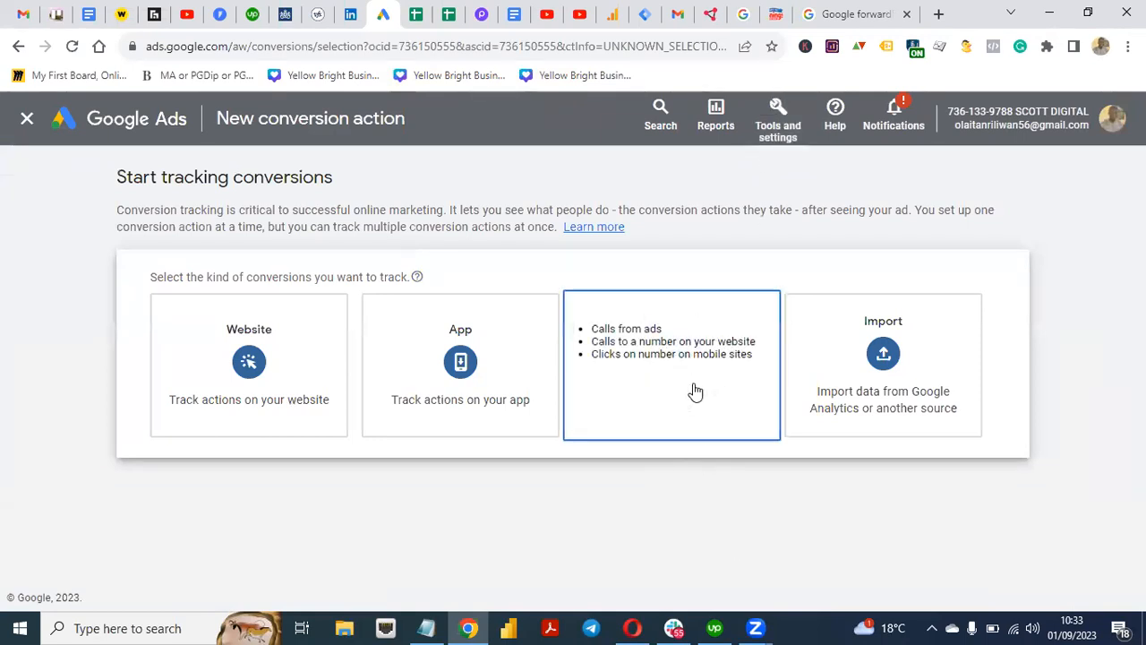
pyautogui.click(695, 391)
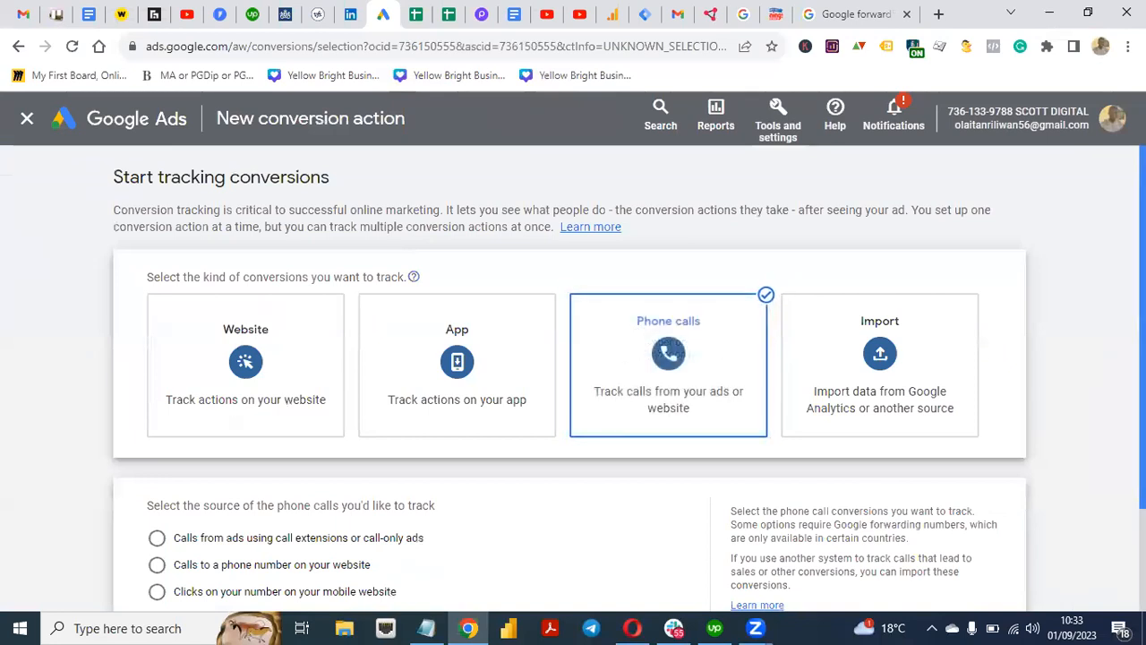
pyautogui.scroll(-2, 664, 405)
pyautogui.click(157, 439)
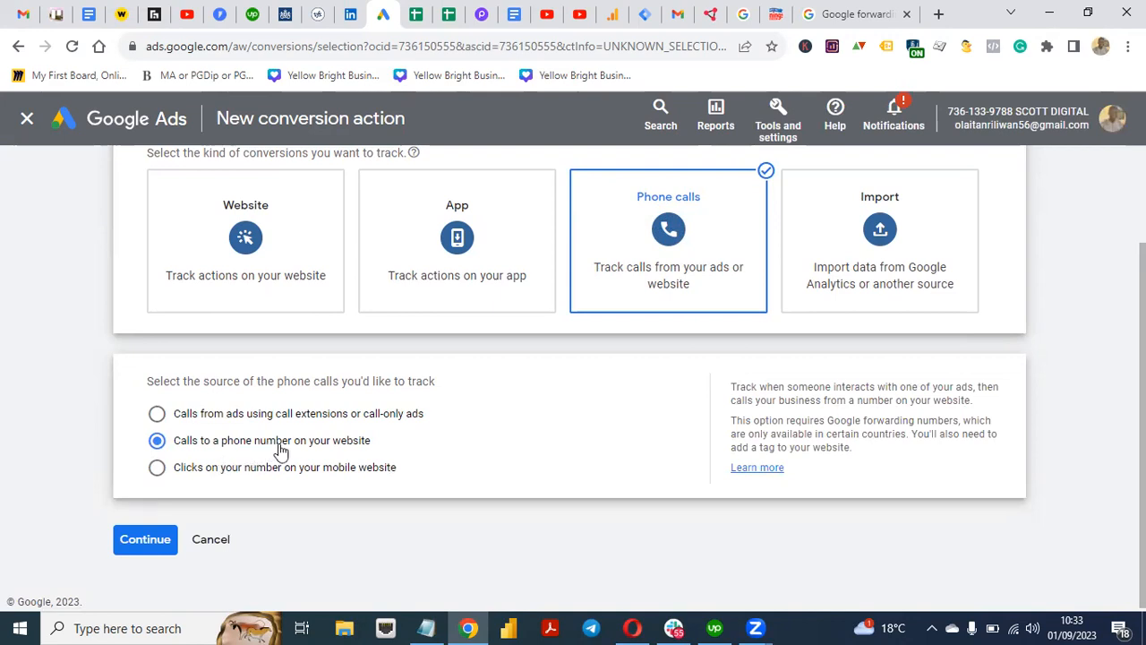
pyautogui.click(144, 540)
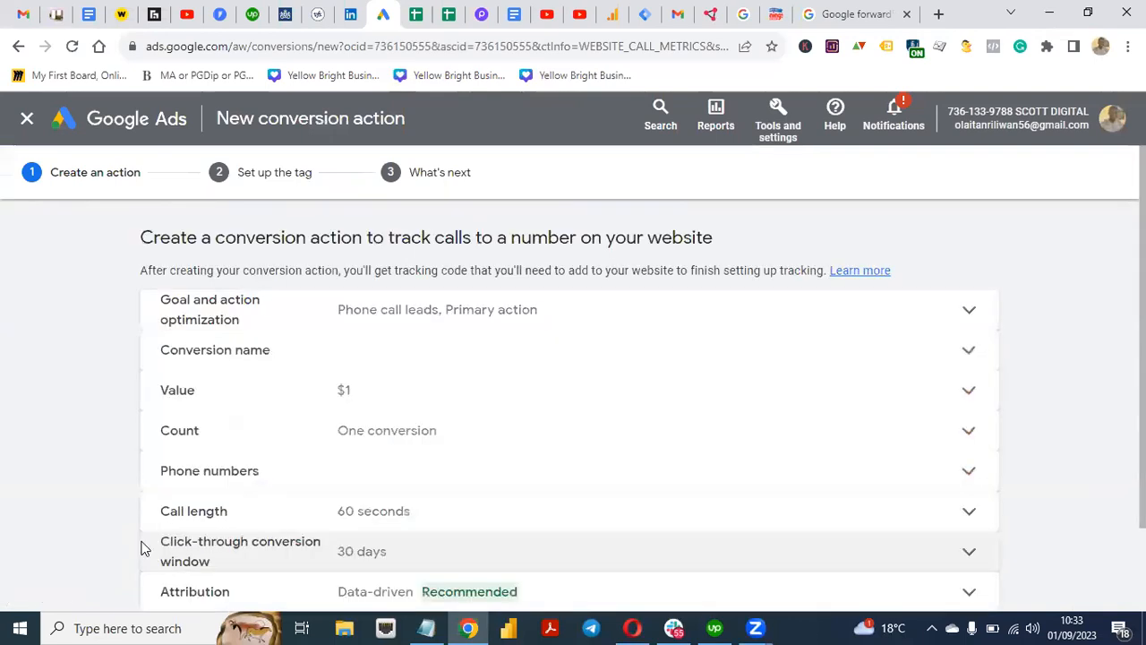
# Step: Name the conversion action Forever Phone Call and use the same value for each conversion
pyautogui.click(543, 378)
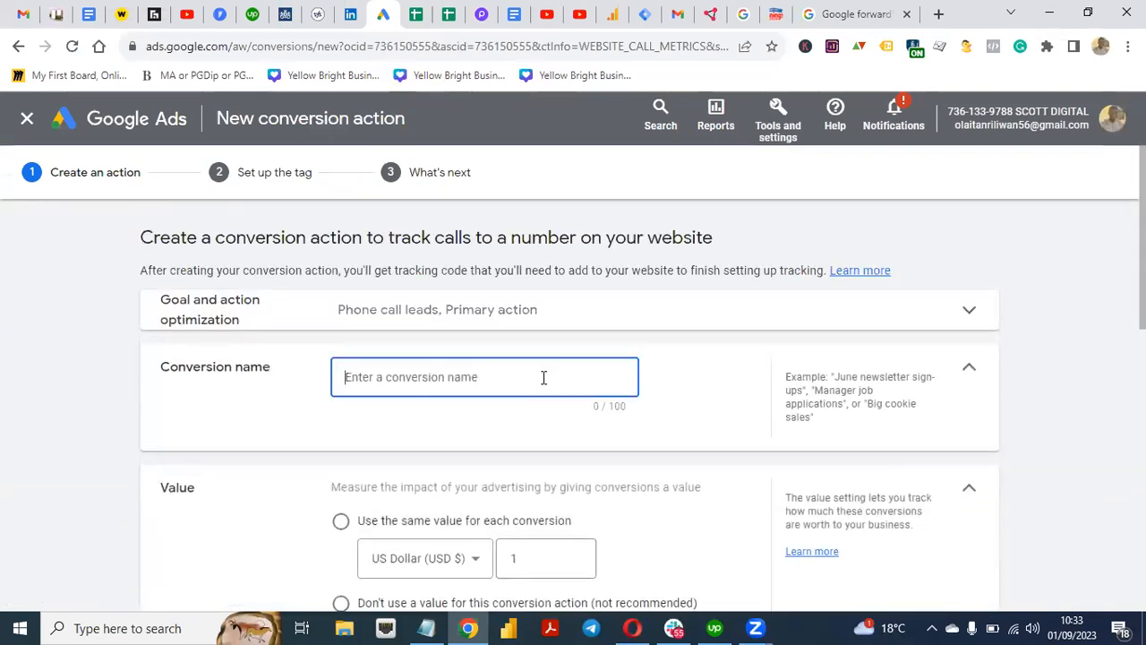
pyautogui.write('Forev')
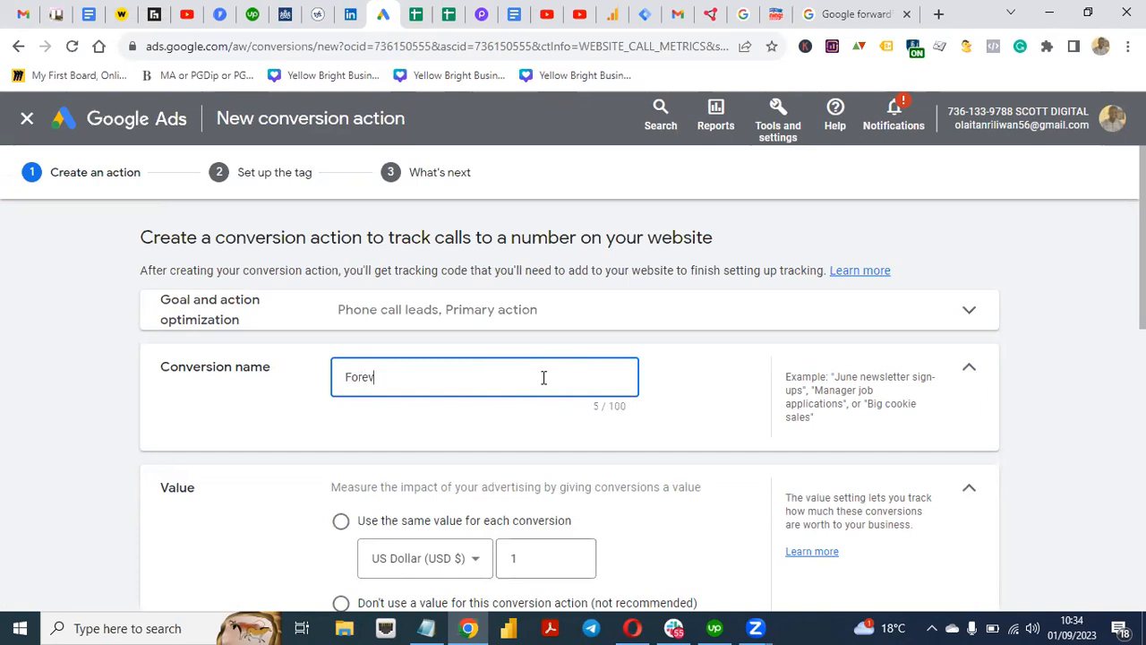
pyautogui.write('er Phon')
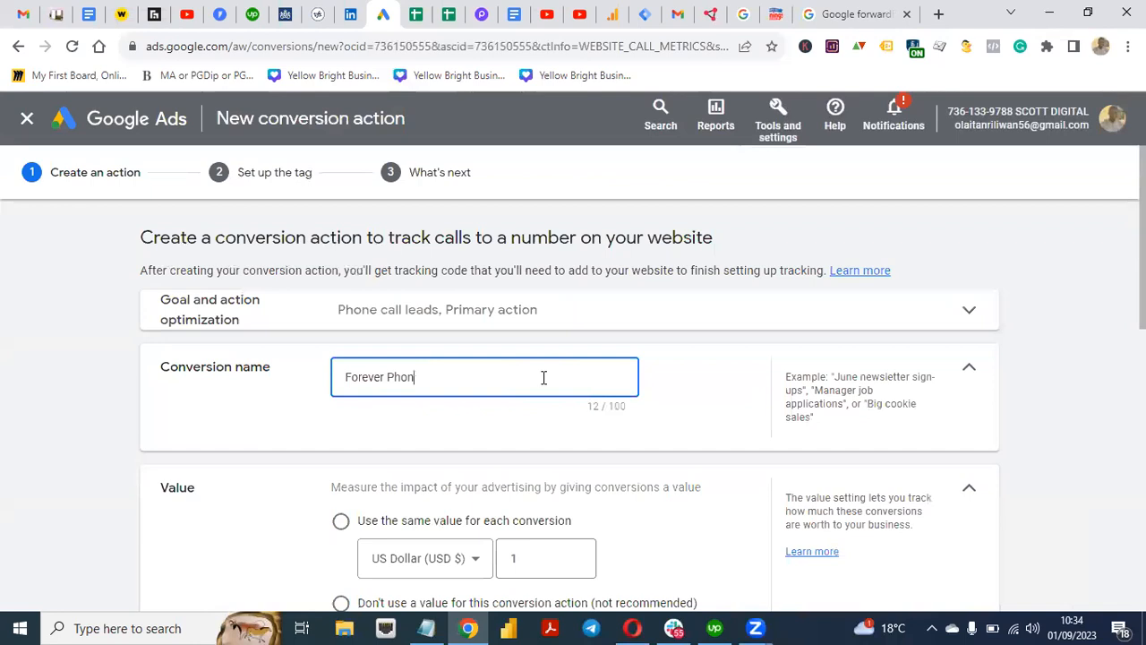
pyautogui.write('ce ll')
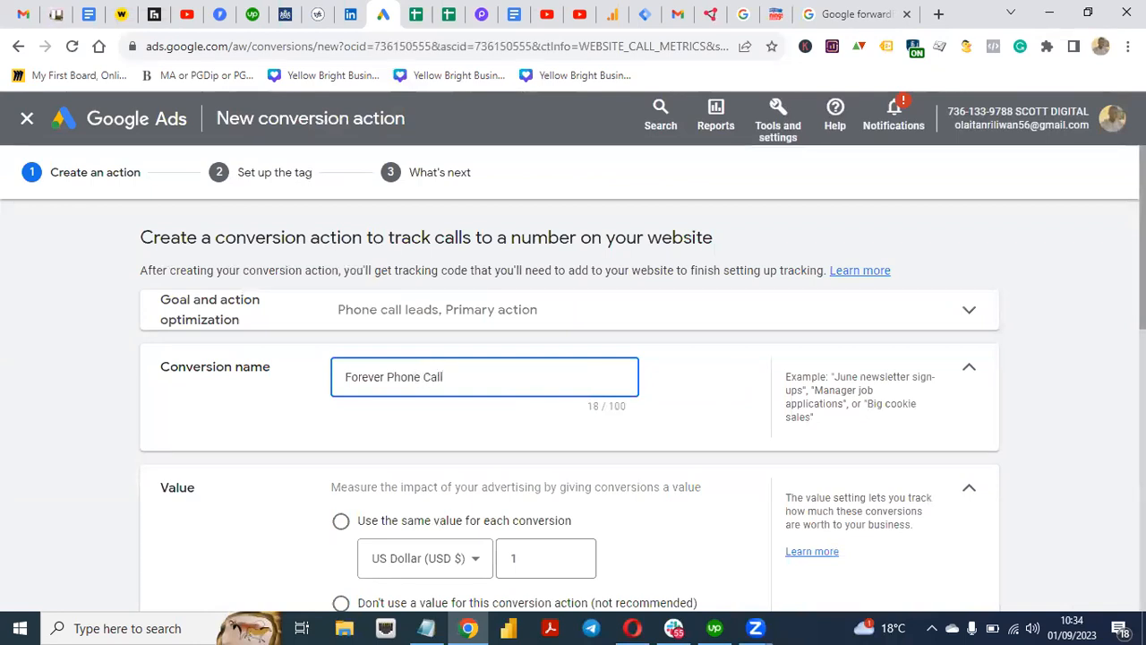
pyautogui.scroll(-2, 544, 377)
pyautogui.click(338, 306)
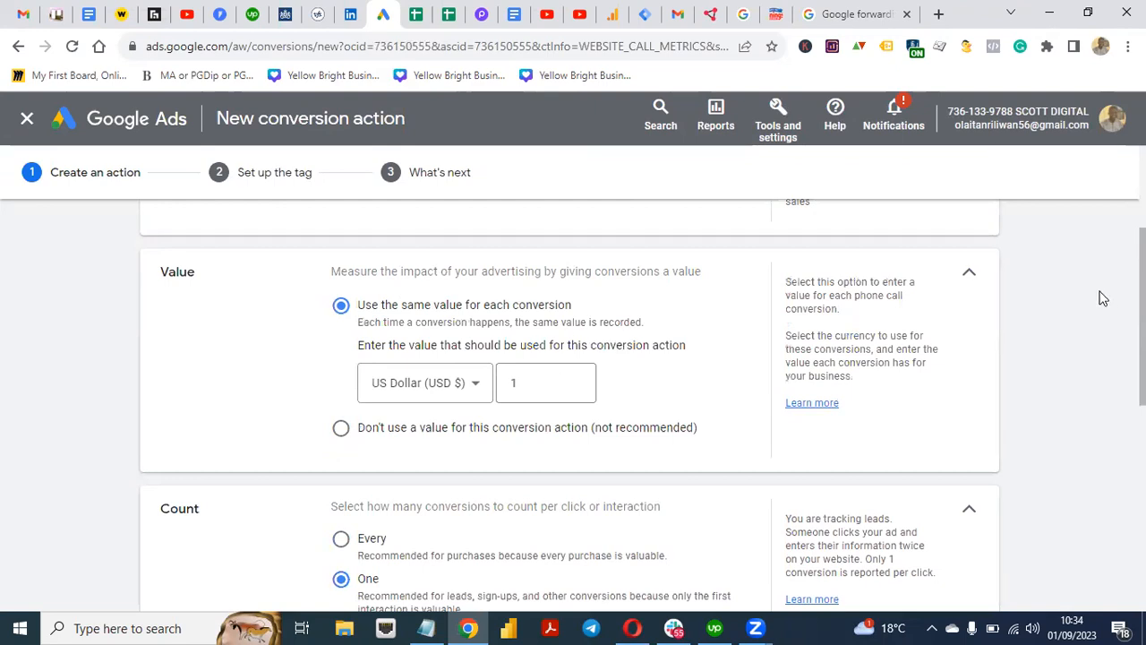
# Step: Set the destination number's country to United Kingdom and fill in the example phone number shown for it
pyautogui.scroll(-4, 573, 403)
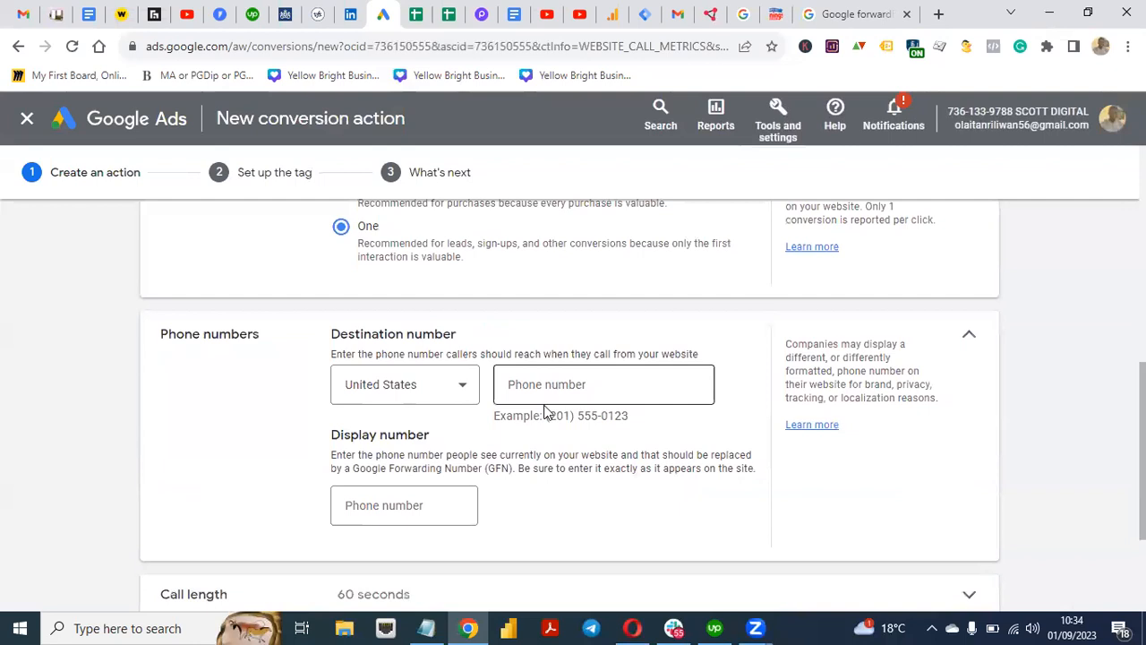
pyautogui.click(468, 397)
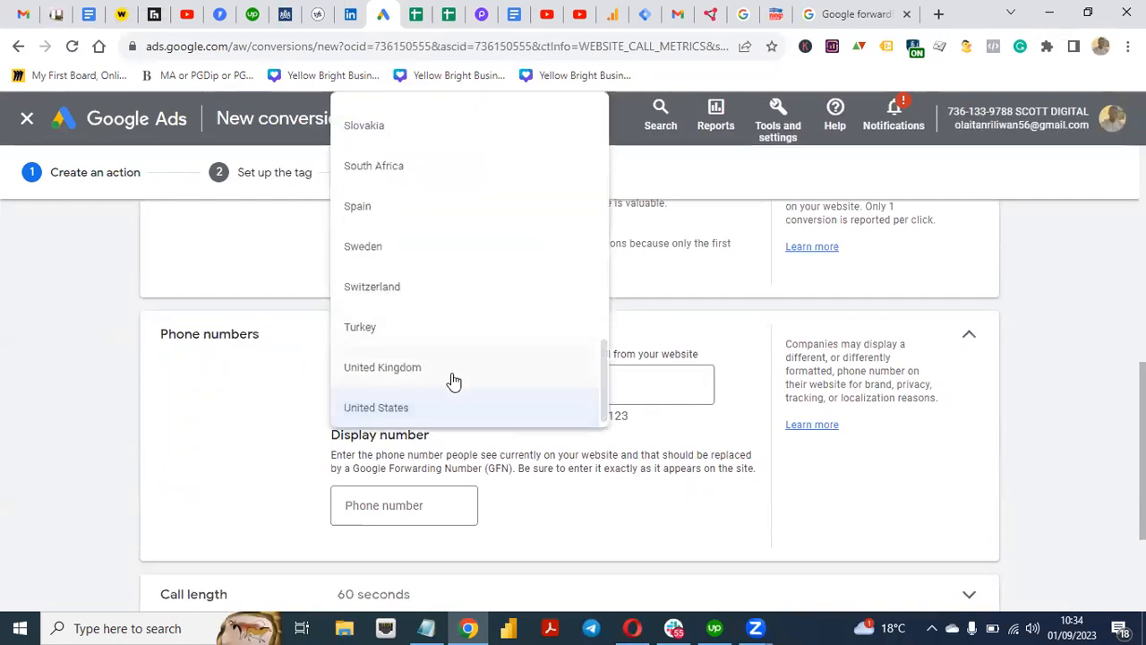
pyautogui.click(454, 369)
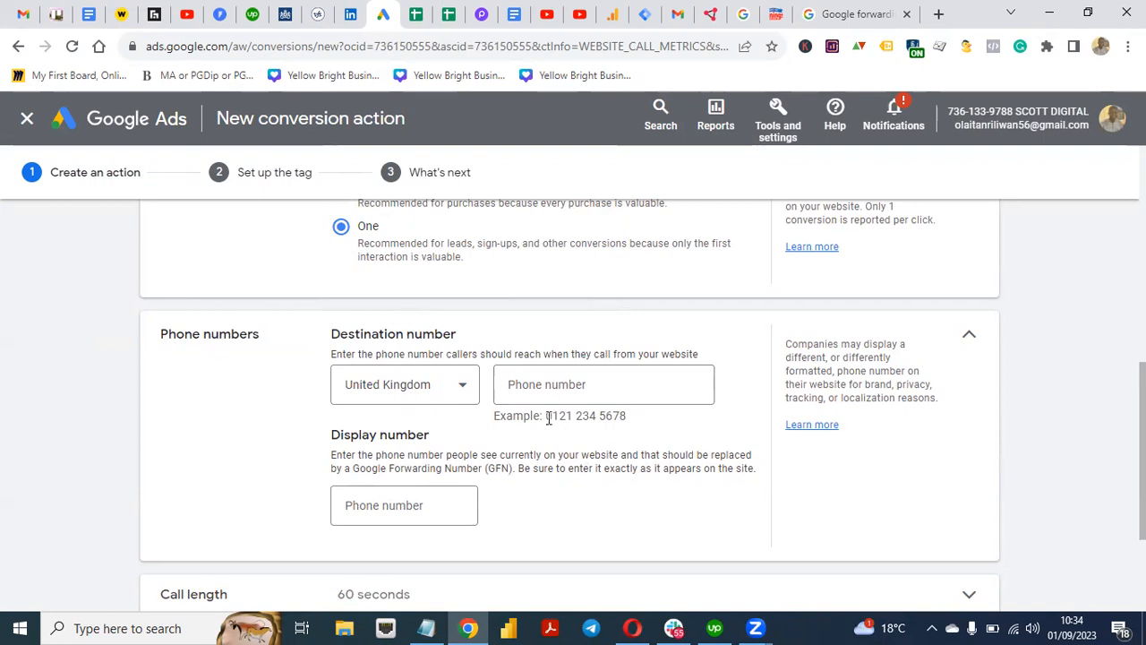
pyautogui.moveTo(546, 417); pyautogui.dragTo(638, 416)
pyautogui.hotkey('ctrl', 'c')
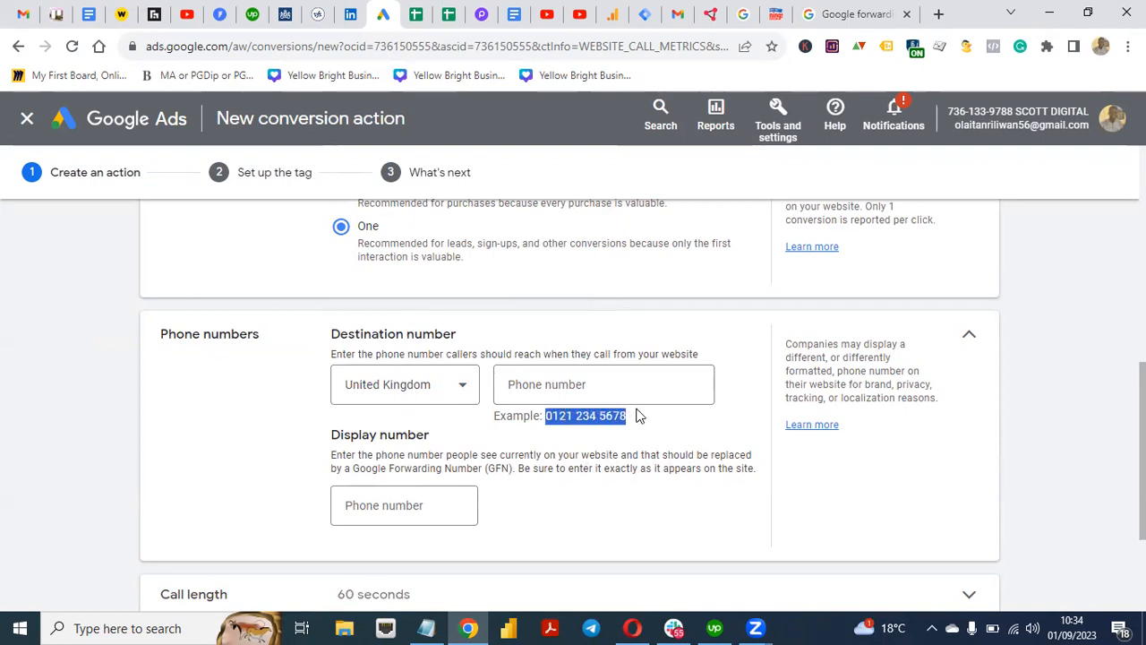
pyautogui.click(604, 386)
pyautogui.hotkey('ctrl', 'v')
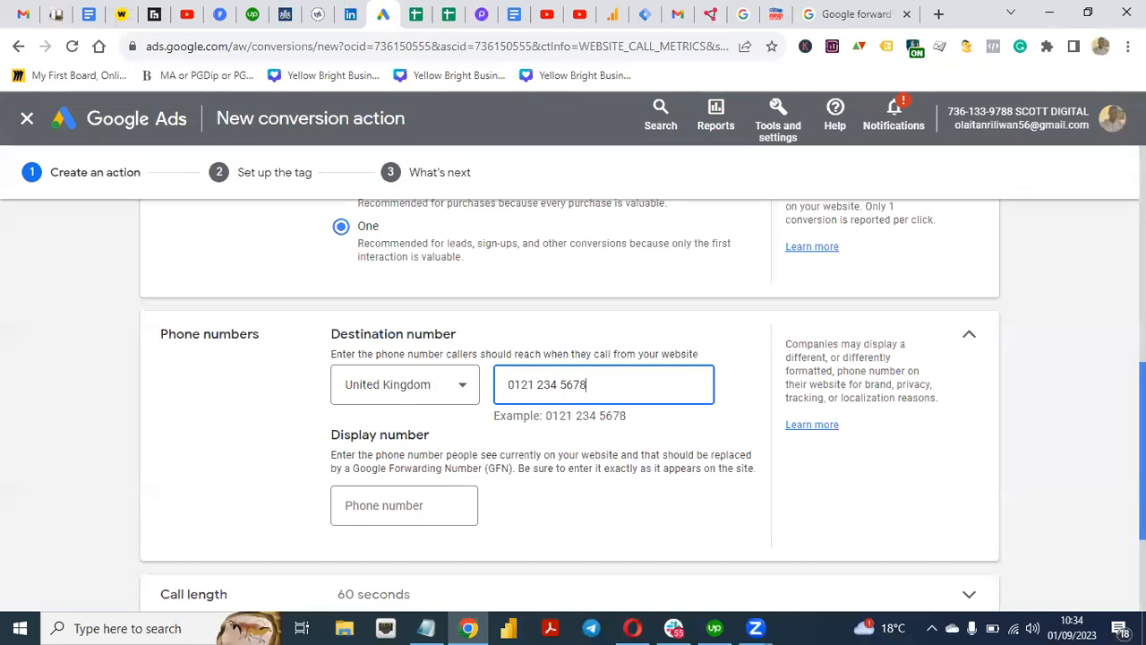
# Step: Expand the Call length setting to review the minimum call duration and collapse it again
pyautogui.scroll(-2, 573, 385)
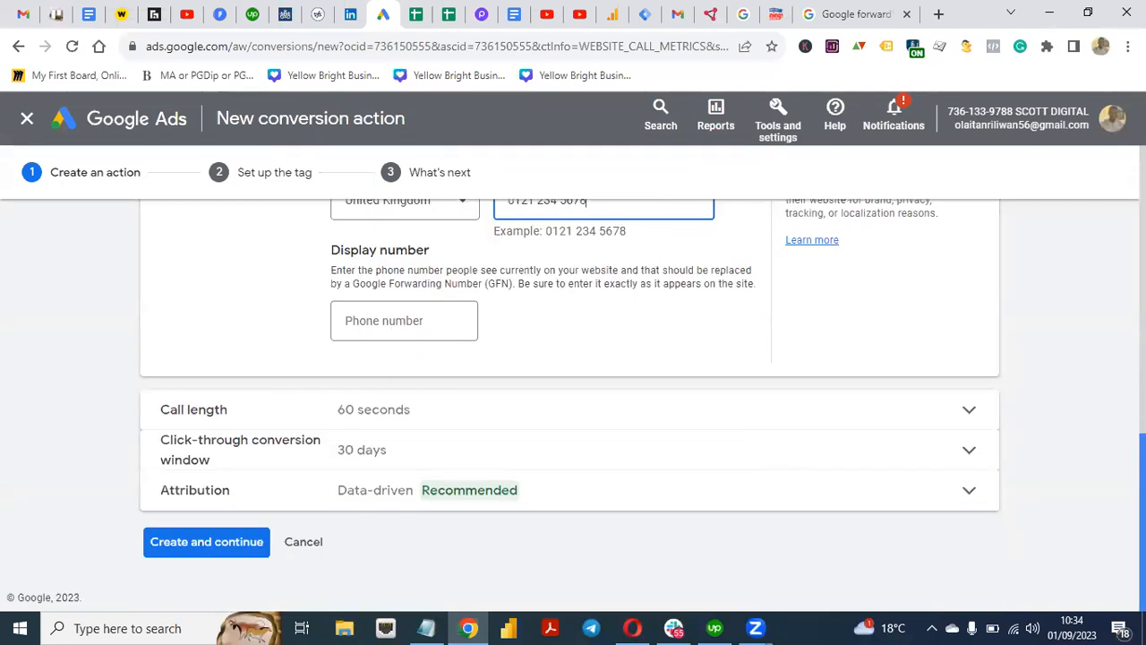
pyautogui.click(960, 427)
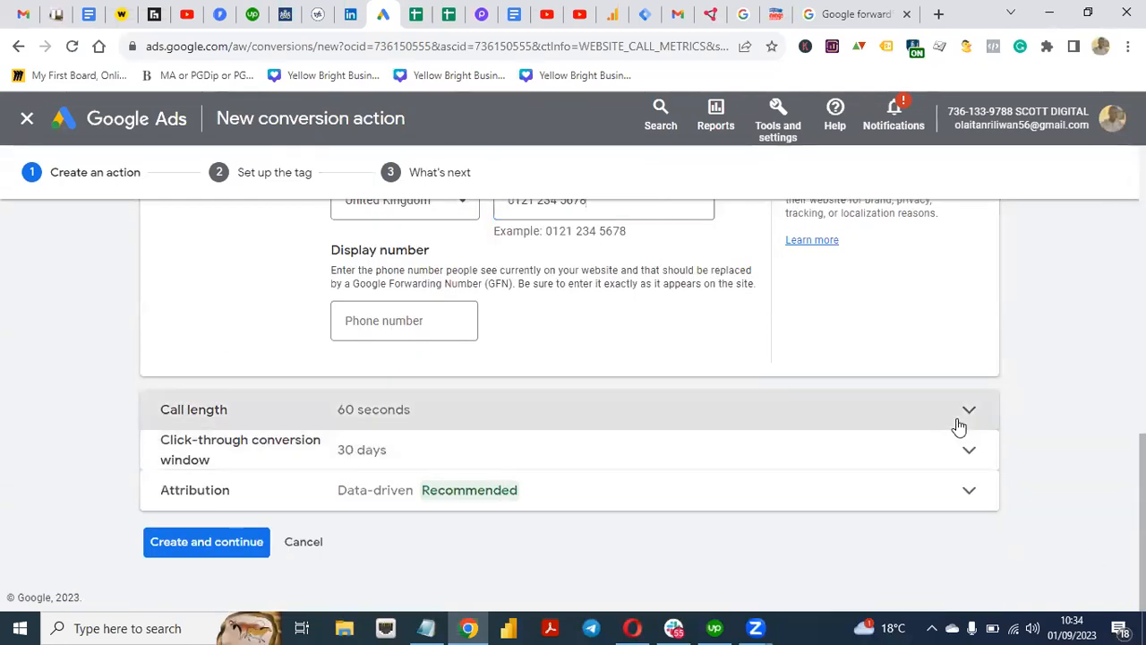
pyautogui.click(961, 426)
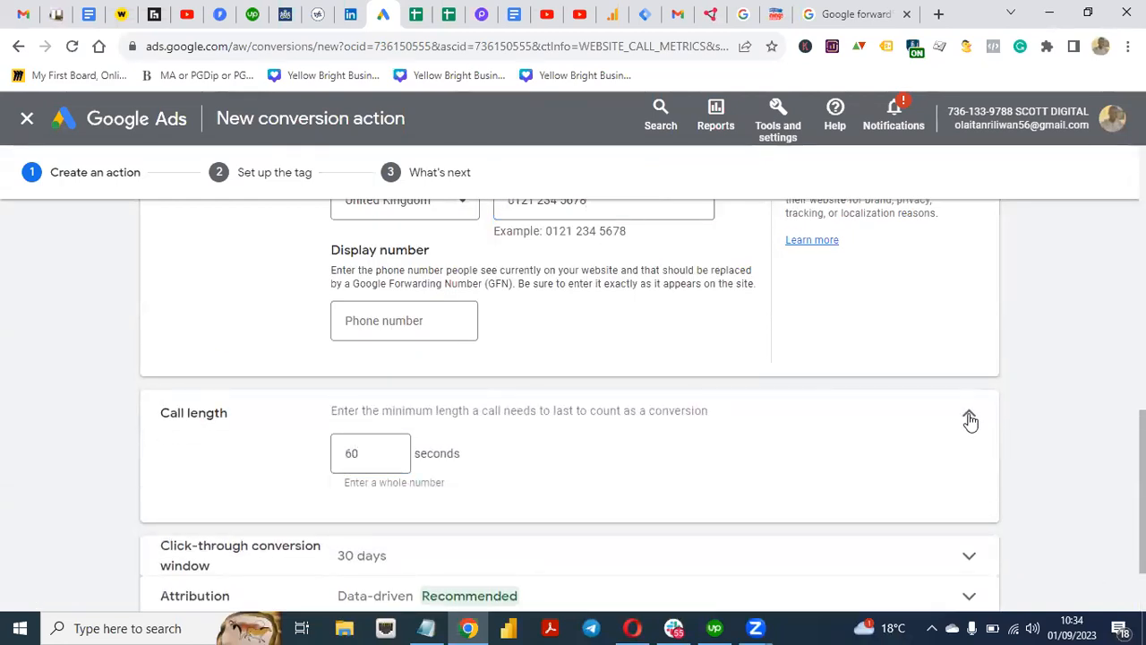
pyautogui.click(970, 419)
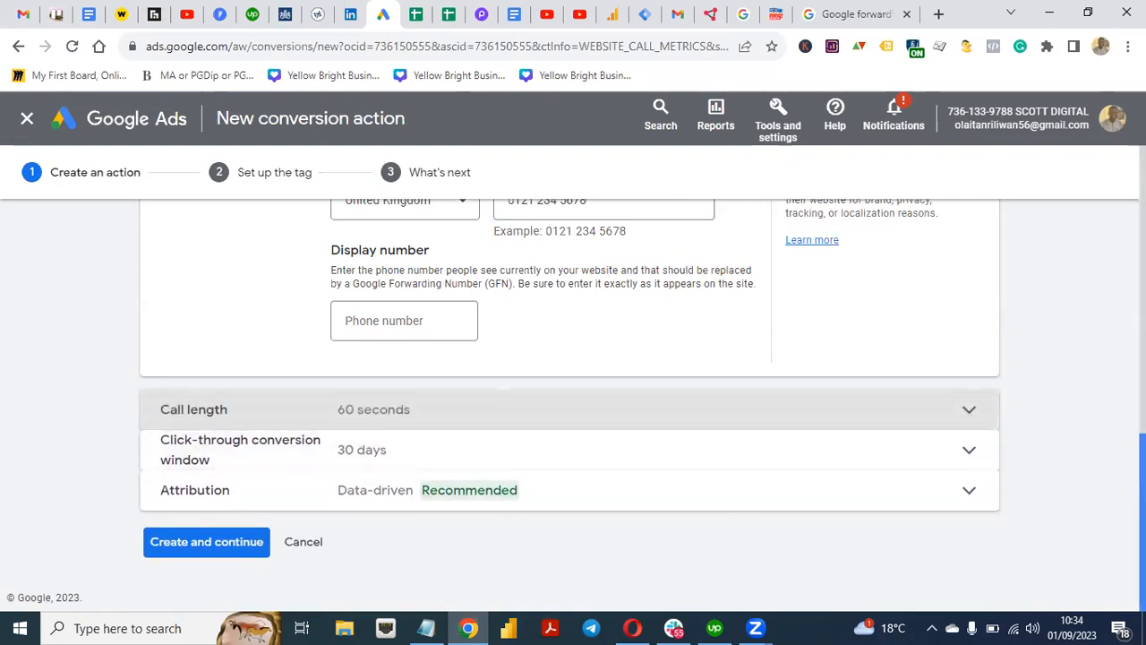
# Step: Review the conversion action form and try to create it without a display number
pyautogui.scroll(10, 987, 468)
pyautogui.scroll(-10, 570, 403)
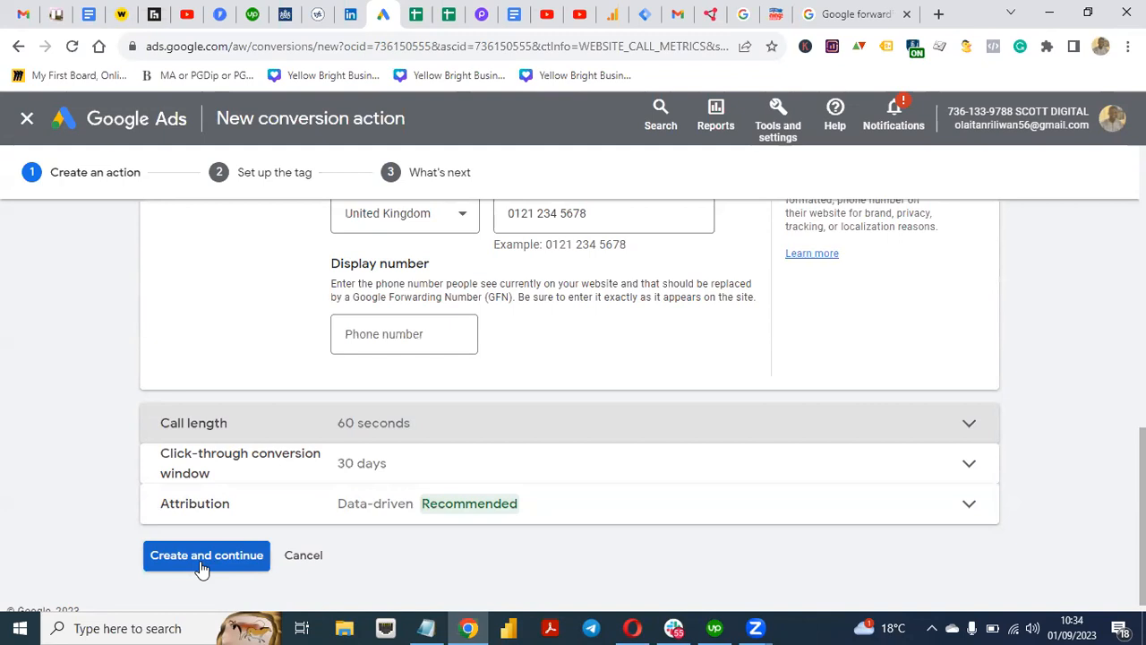
pyautogui.click(203, 557)
pyautogui.click(377, 401)
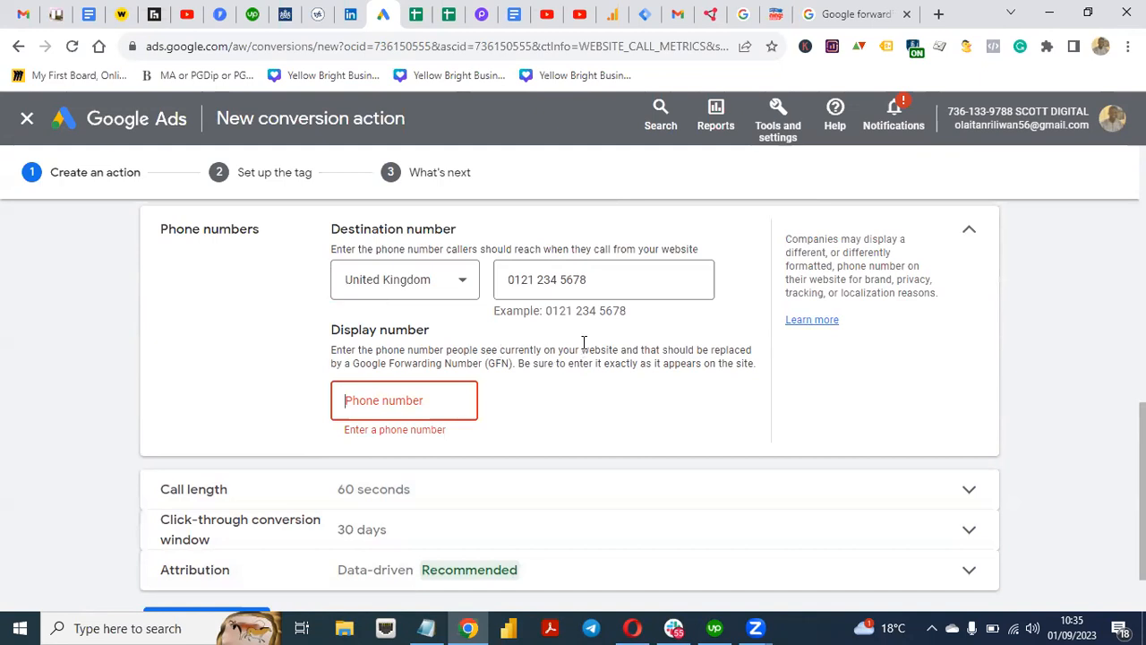
# Step: Copy the business phone number from the header of the Jennings website and return to the conversion action form
pyautogui.click(776, 14)
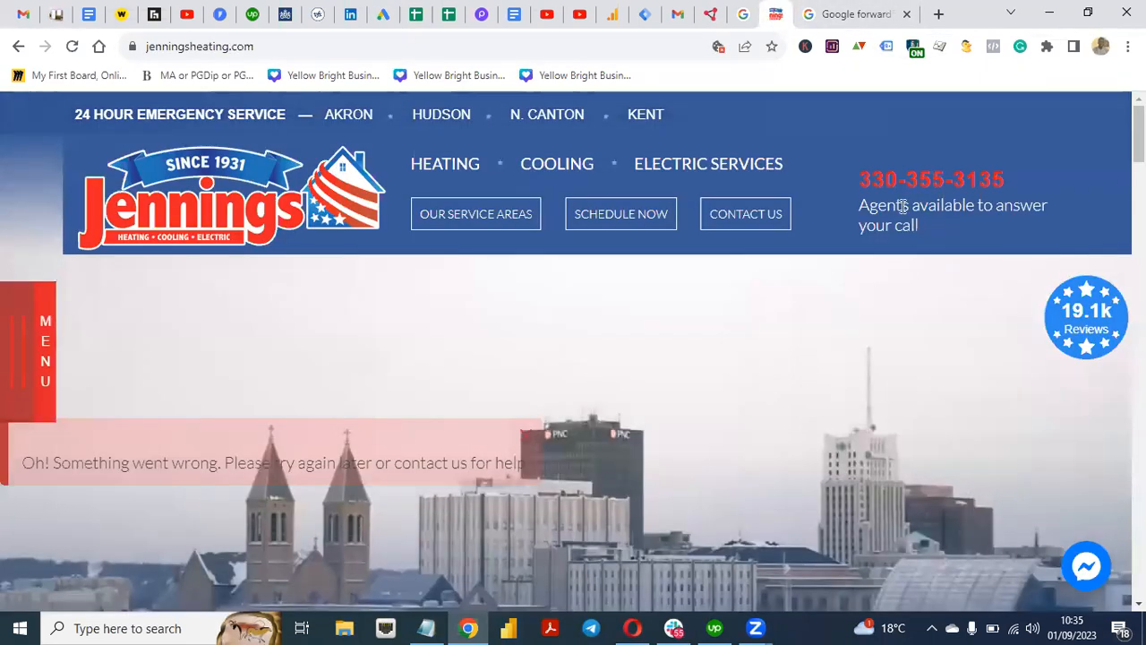
pyautogui.moveTo(848, 177); pyautogui.dragTo(1019, 176)
pyautogui.hotkey('ctrl', 'c')
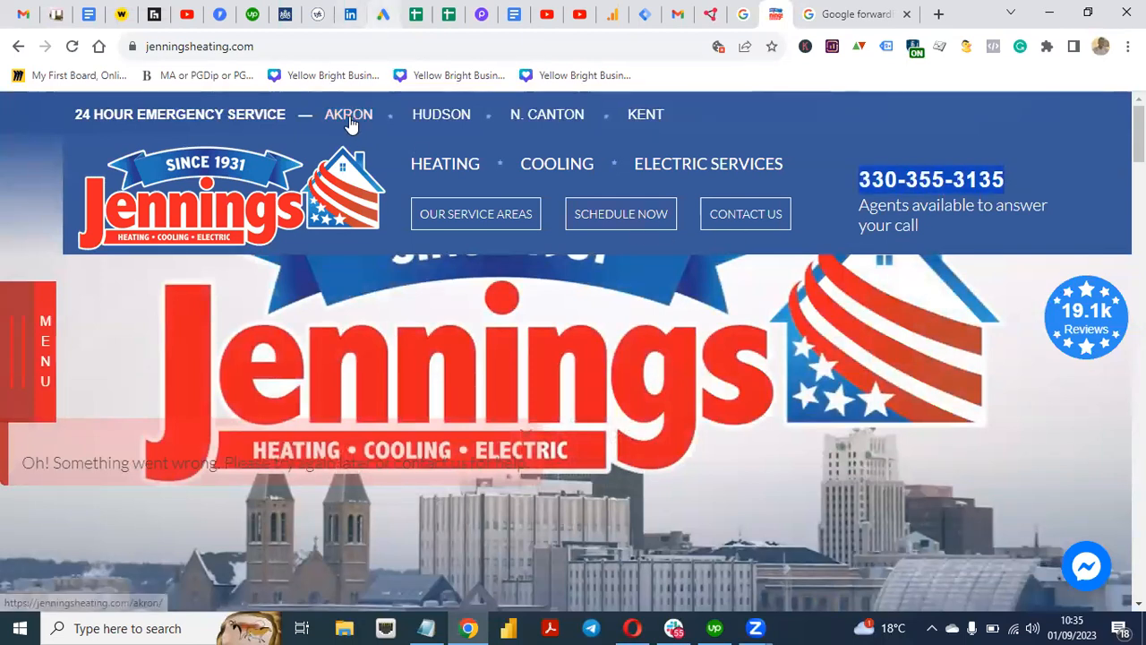
pyautogui.click(381, 14)
# Step: Set the destination number's country to United States and replace the number with the copied business phone number
pyautogui.click(440, 281)
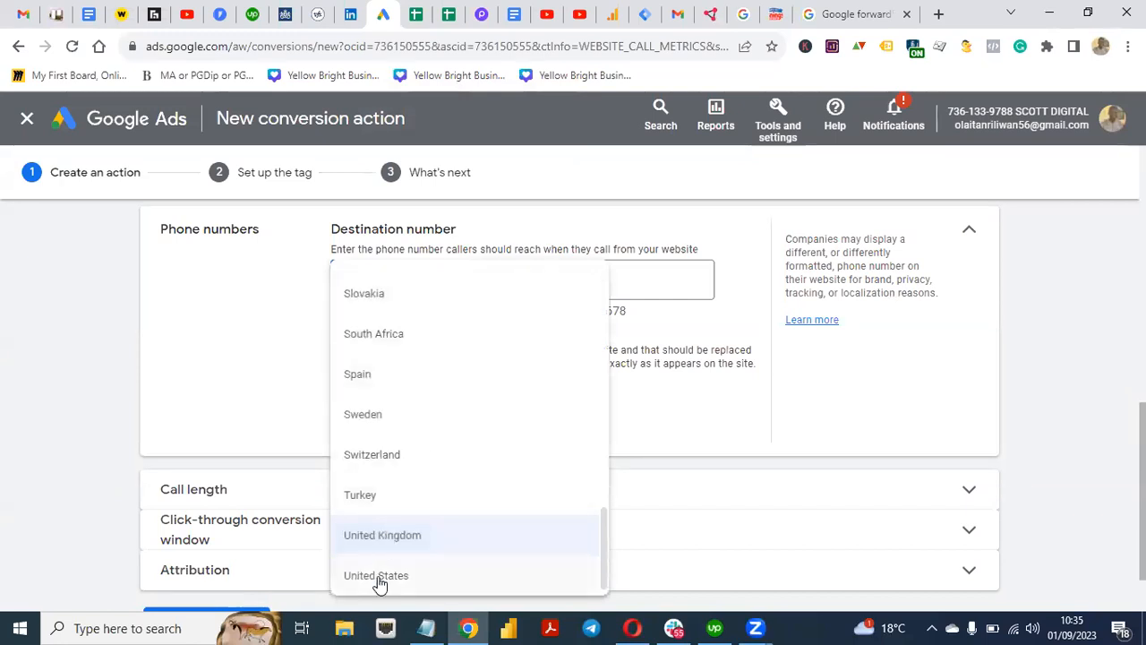
pyautogui.click(376, 576)
pyautogui.click(592, 281)
pyautogui.press('BackSpace')
pyautogui.press('BackSpace')
pyautogui.press('BackSpace')
pyautogui.press('BackSpace')
pyautogui.press('BackSpace')
pyautogui.press('BackSpace')
pyautogui.press('BackSpace')
pyautogui.press('BackSpace')
pyautogui.press('BackSpace')
pyautogui.press('BackSpace')
pyautogui.press('BackSpace')
pyautogui.press('BackSpace')
pyautogui.press('BackSpace')
pyautogui.hotkey('ctrl', 'v')
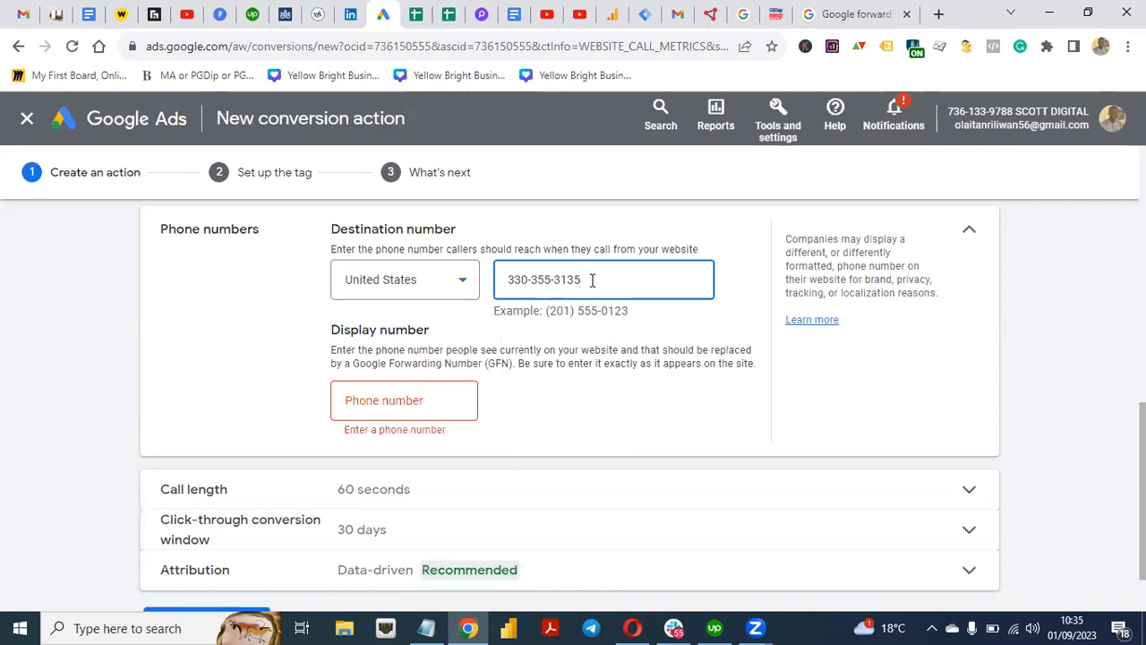
# Step: Try Spain and Switzerland as the destination number's country to compare their example formats, and set it back to United States
pyautogui.click(775, 14)
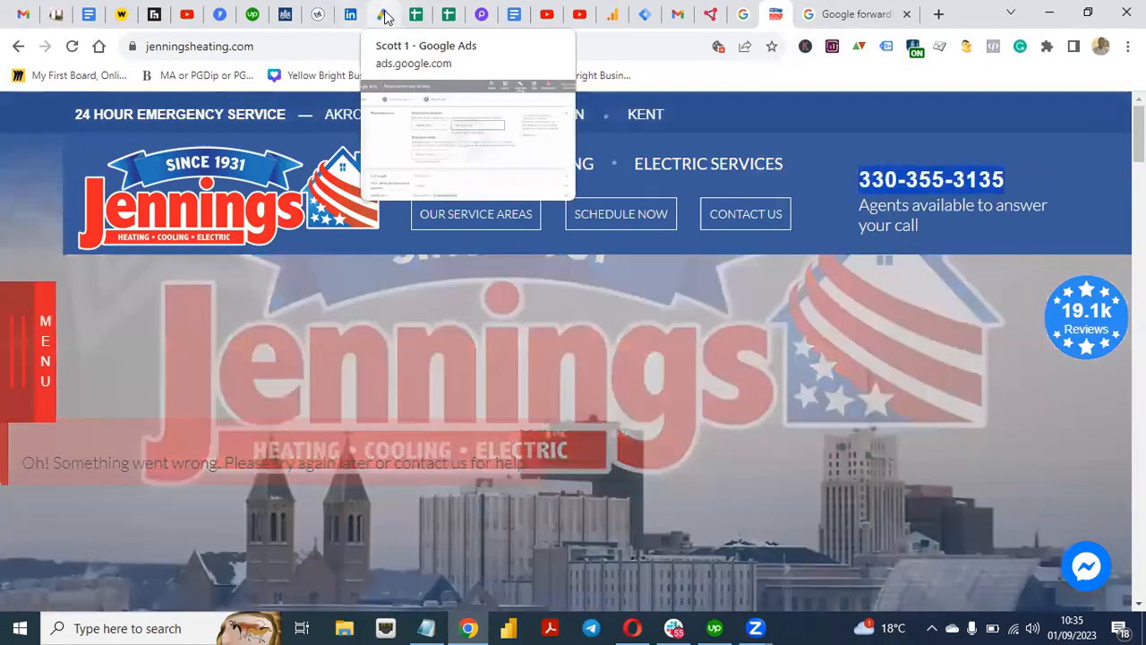
pyautogui.click(382, 14)
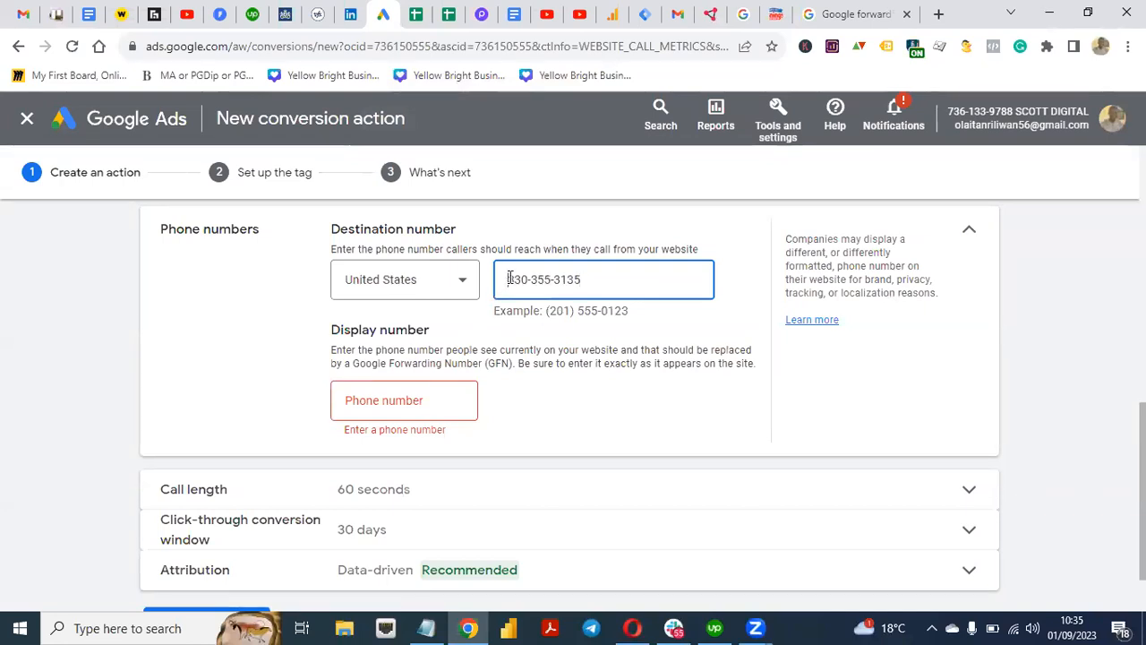
pyautogui.click(454, 284)
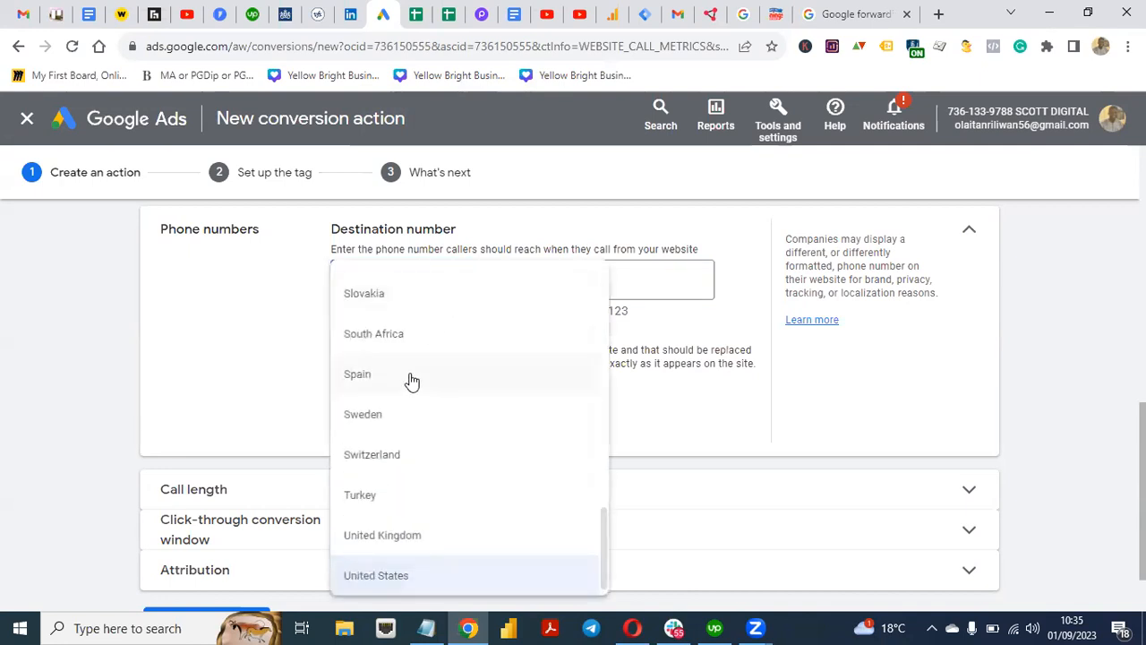
pyautogui.click(411, 380)
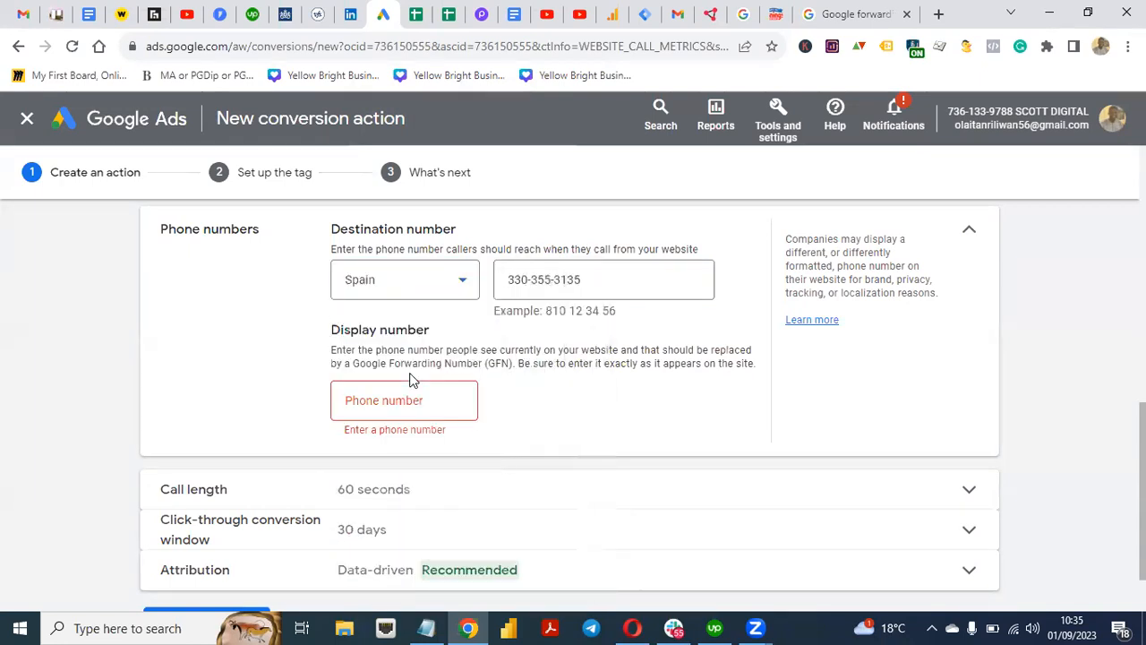
pyautogui.click(455, 284)
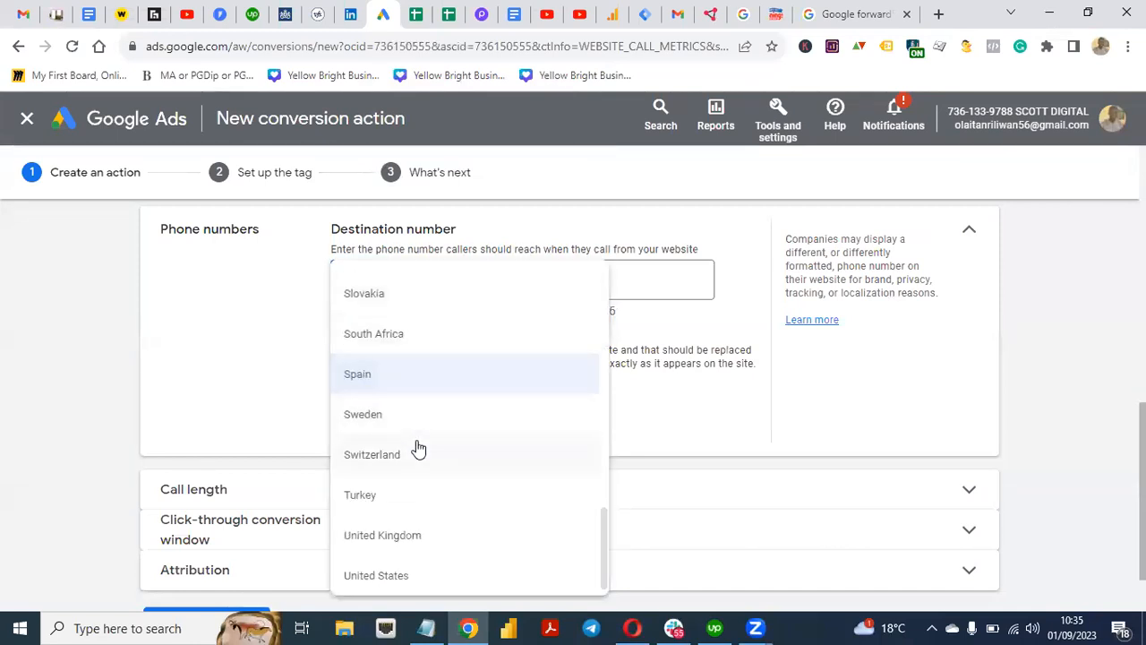
pyautogui.click(418, 448)
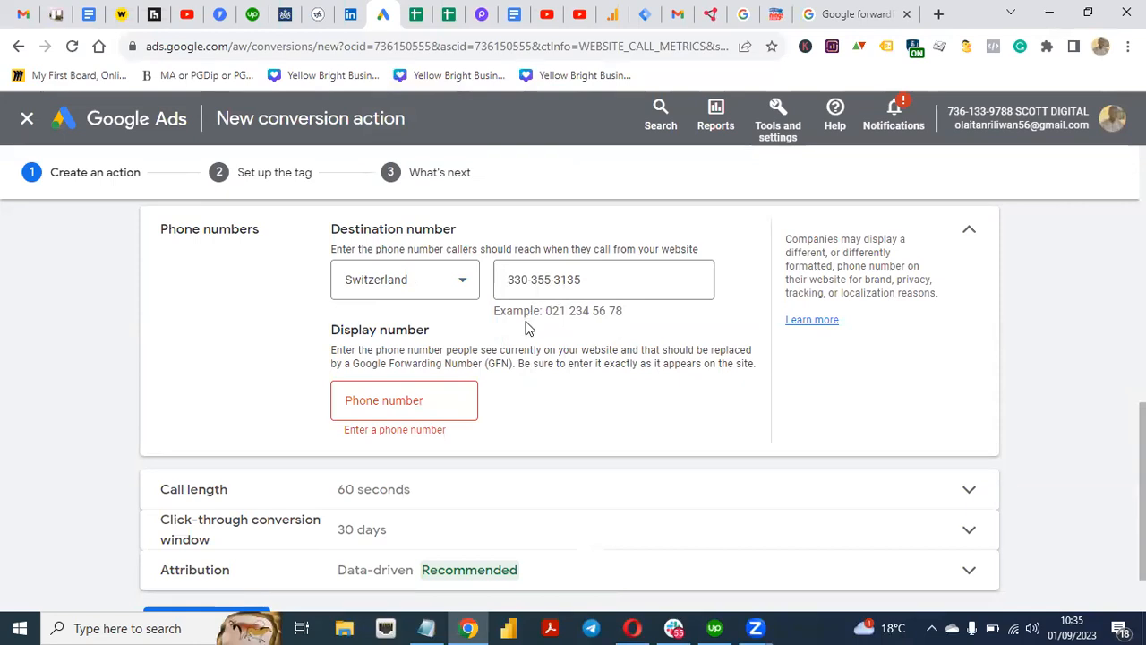
pyautogui.click(453, 282)
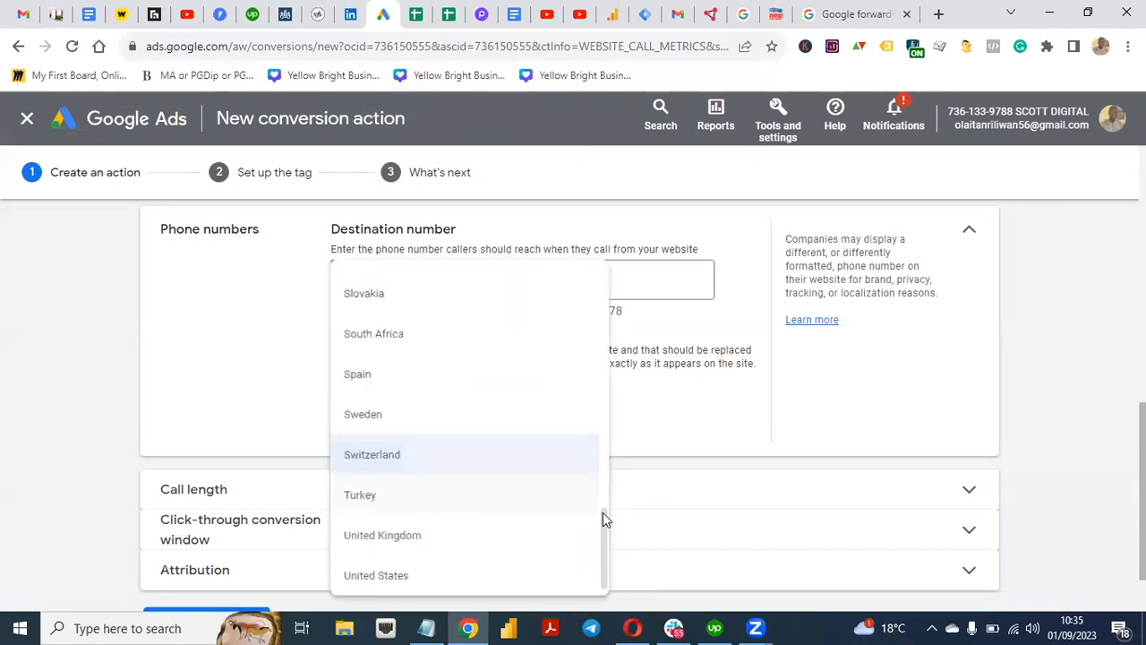
pyautogui.click(464, 580)
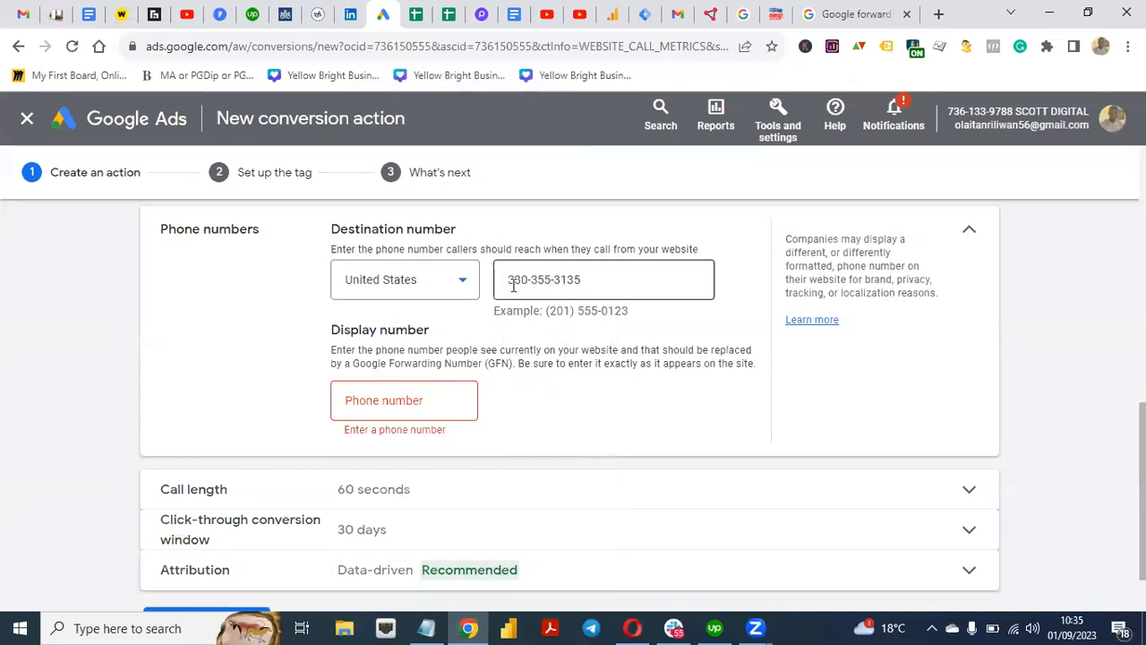
# Step: Enclose the area code of the destination phone number in parentheses to match the example format
pyautogui.click(527, 279)
pyautogui.write('-')
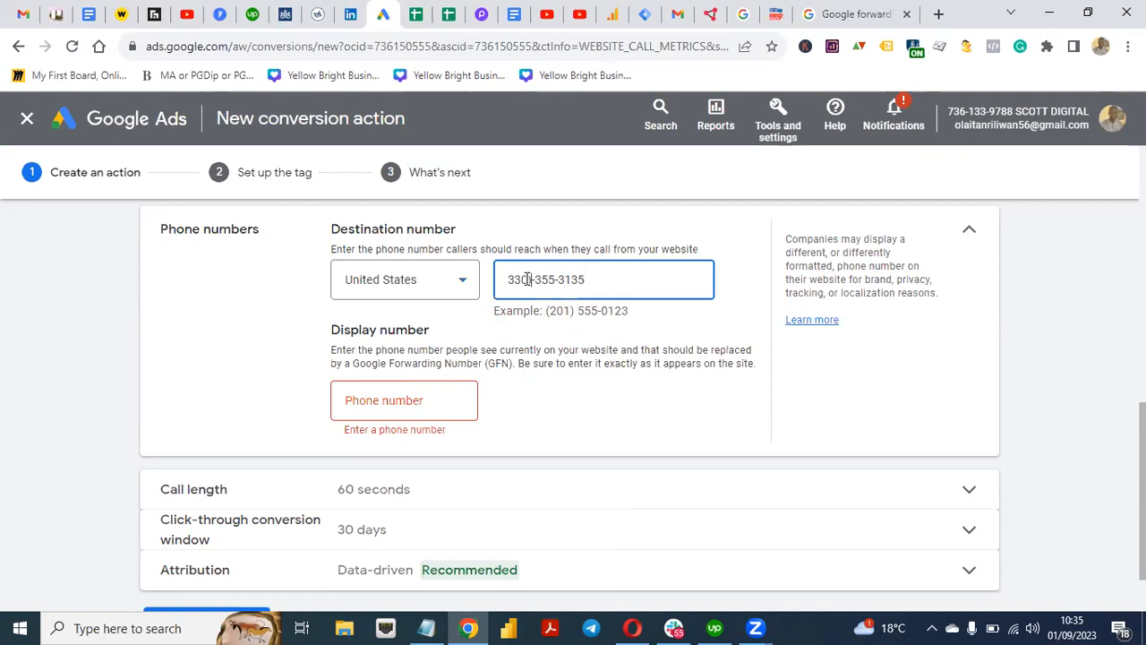
pyautogui.write('(')
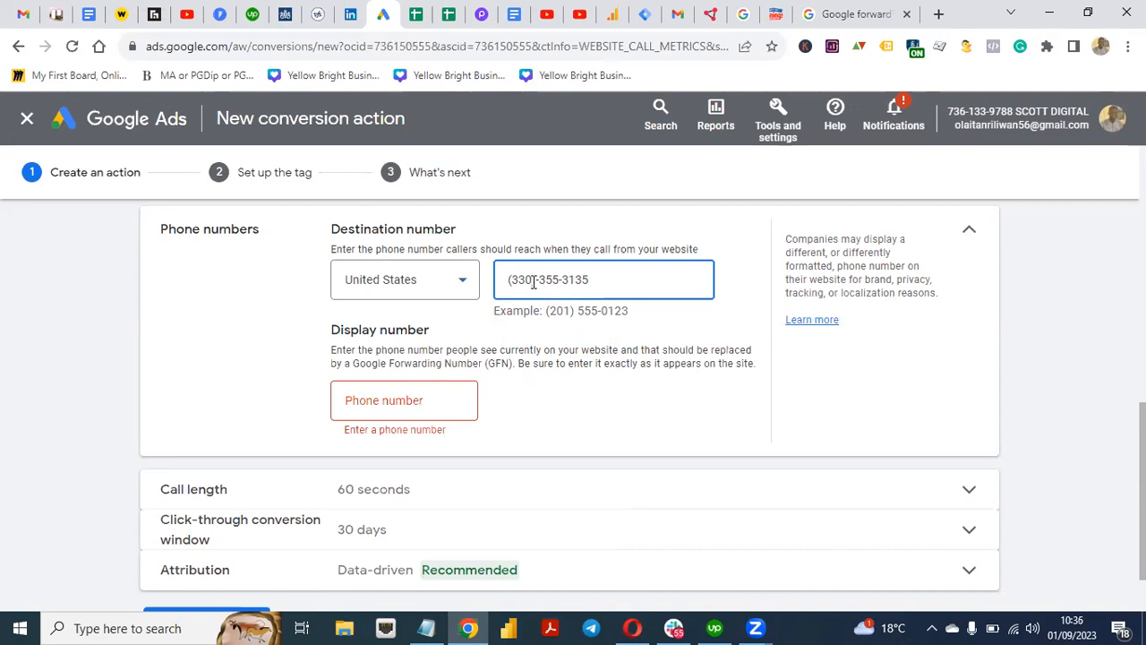
# Step: Try Turkey as the destination number's country to compare its example format, and set it back to United States
pyautogui.click(468, 280)
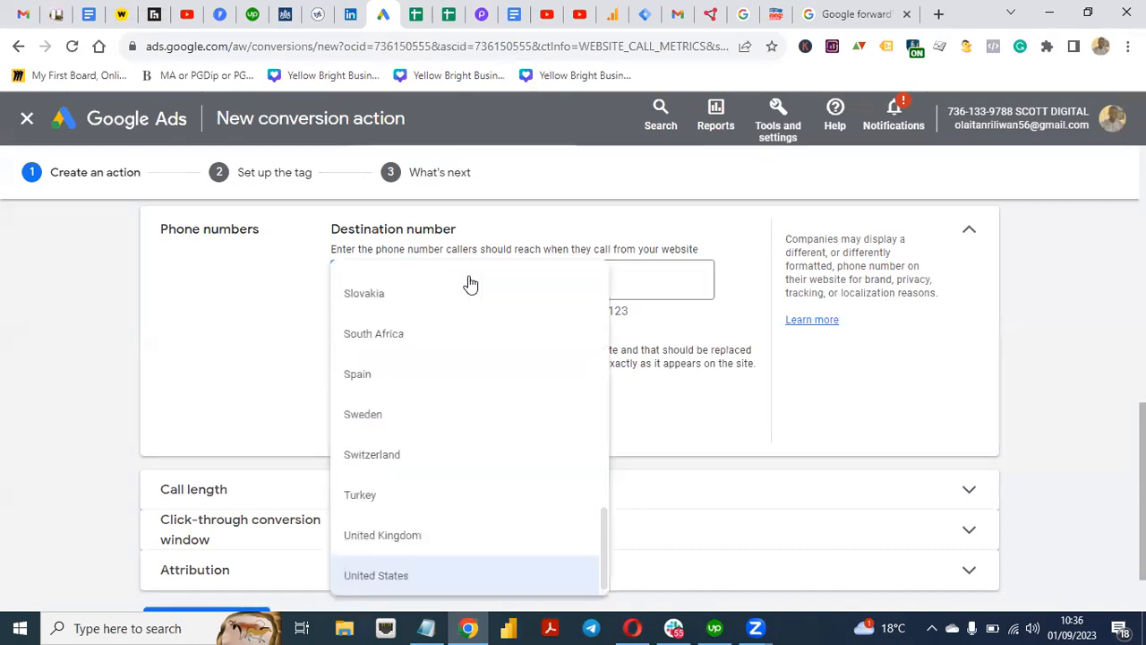
pyautogui.click(424, 498)
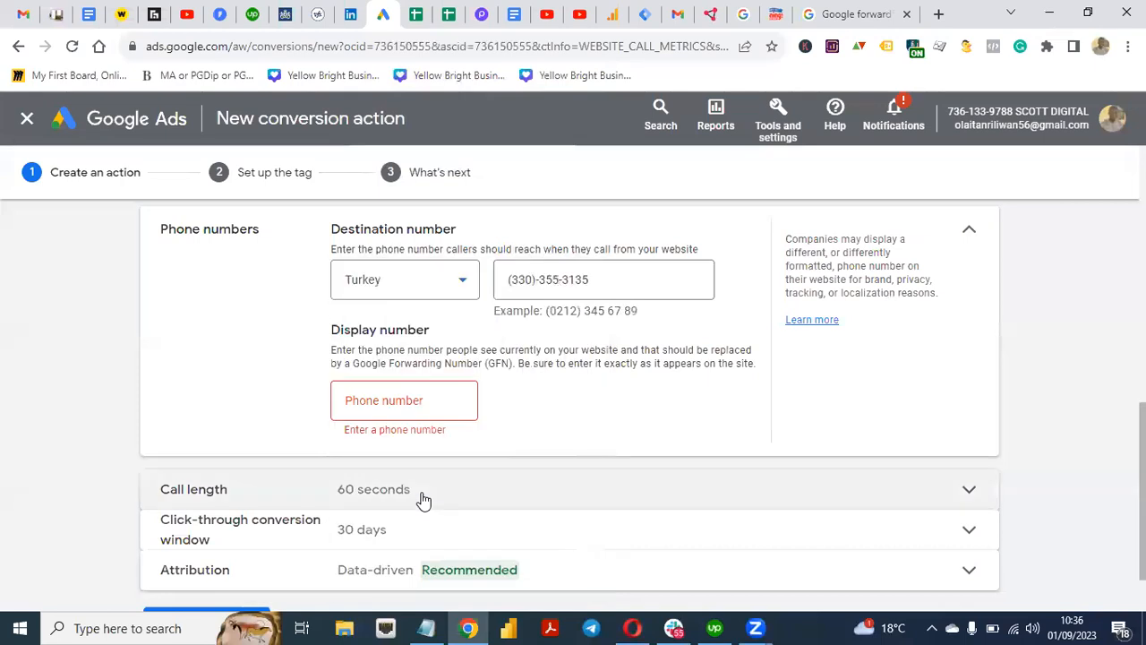
pyautogui.click(415, 298)
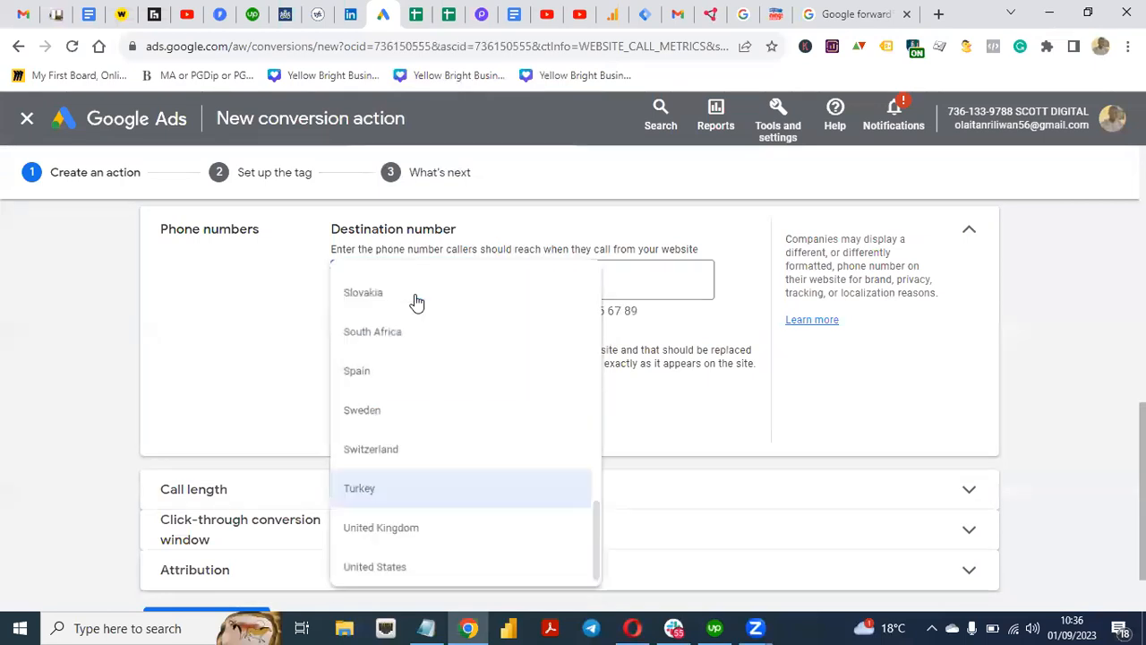
pyautogui.click(412, 575)
# Step: Try the area code from the example in the destination number, and restore the business number's own area code
pyautogui.click(530, 278)
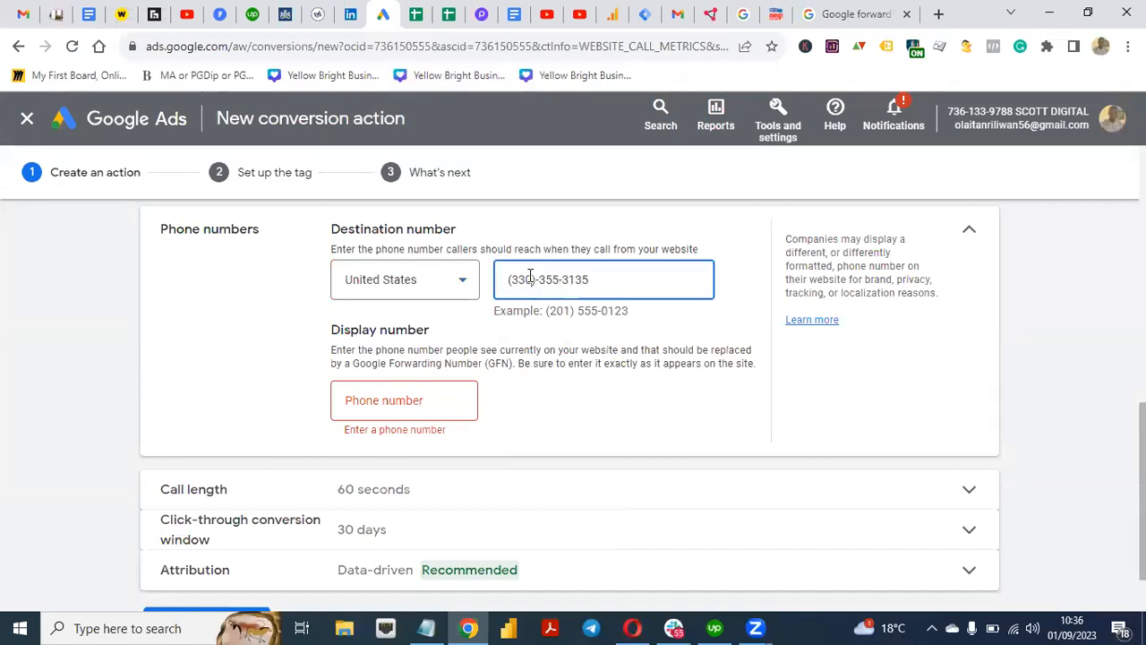
pyautogui.press('BackSpace')
pyautogui.press('BackSpace')
pyautogui.press('BackSpace')
pyautogui.write('201')
pyautogui.click(635, 377)
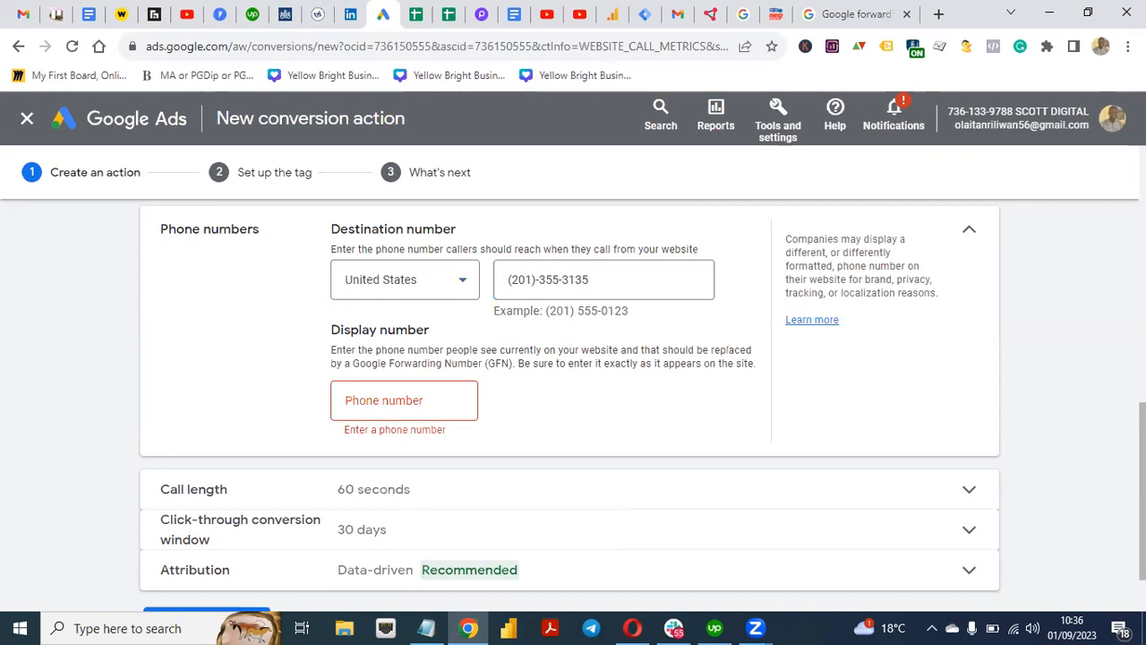
pyautogui.moveTo(1144, 493)
pyautogui.mouseDown()
pyautogui.moveTo(1143, 524)
pyautogui.moveTo(1144, 482)
pyautogui.mouseUp()
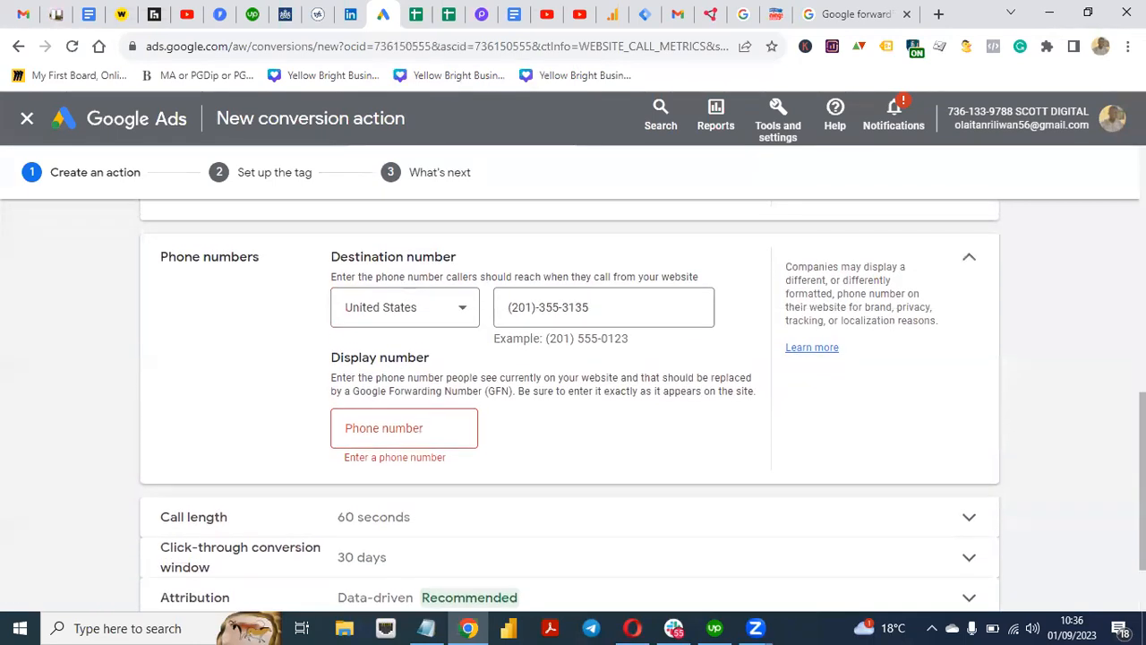
pyautogui.doubleClick(531, 307)
pyautogui.write('330')
pyautogui.click(639, 454)
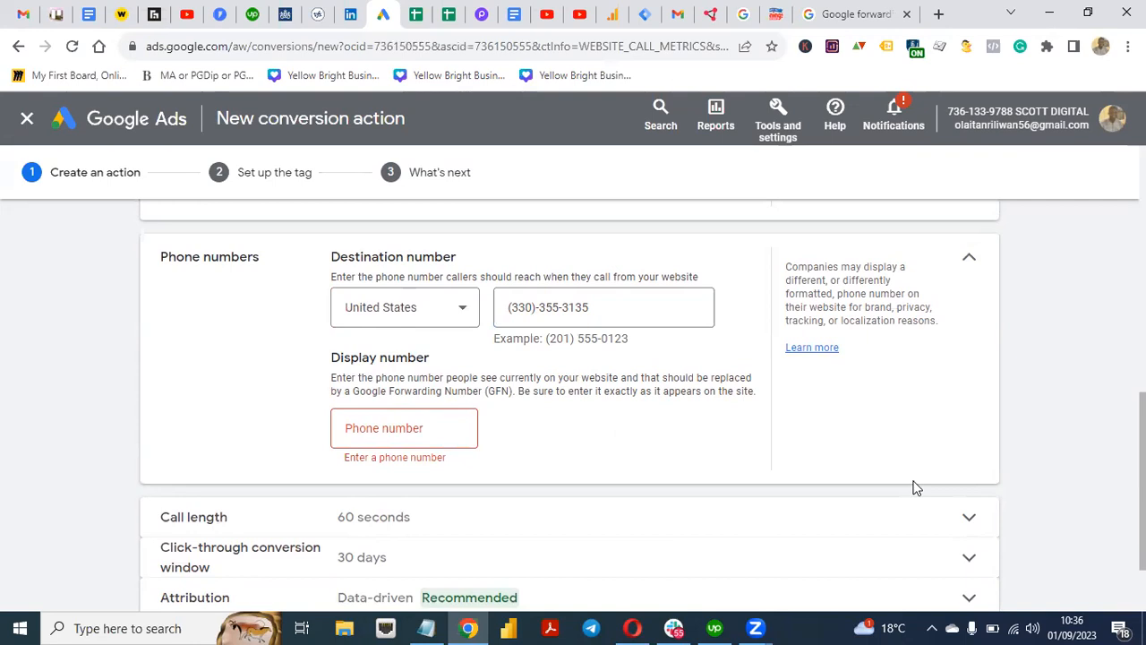
# Step: Copy the destination number into the display number, and create the conversion action to continue to its tag setup
pyautogui.scroll(-2, 586, 376)
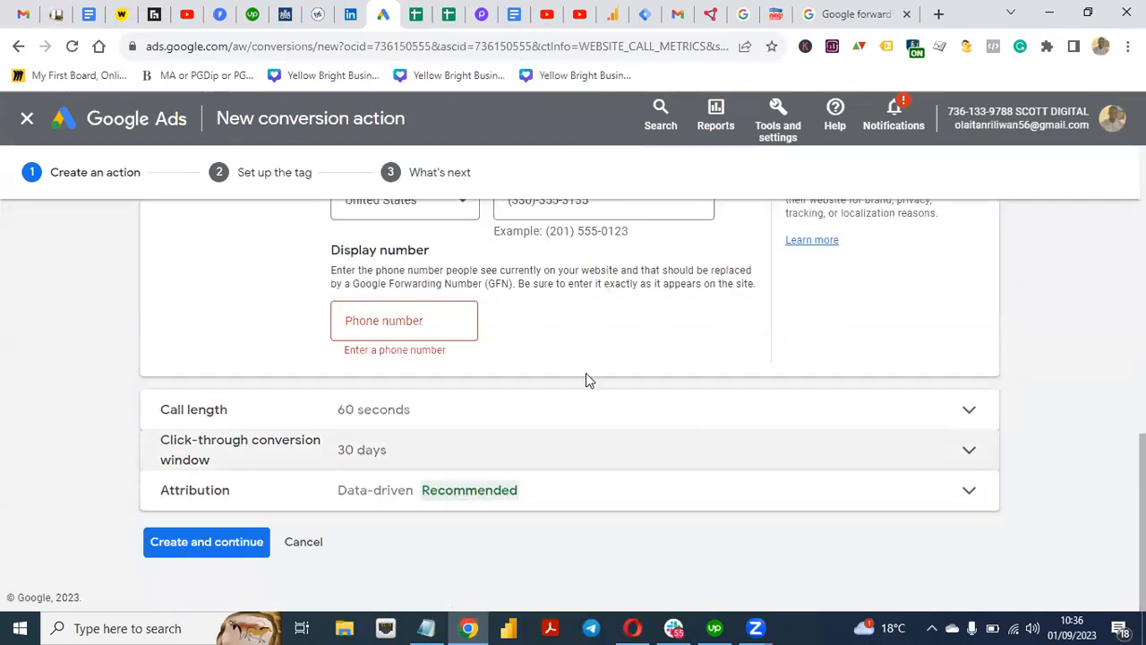
pyautogui.scroll(2, 792, 358)
pyautogui.moveTo(612, 373); pyautogui.dragTo(499, 380)
pyautogui.hotkey('ctrl', 'c')
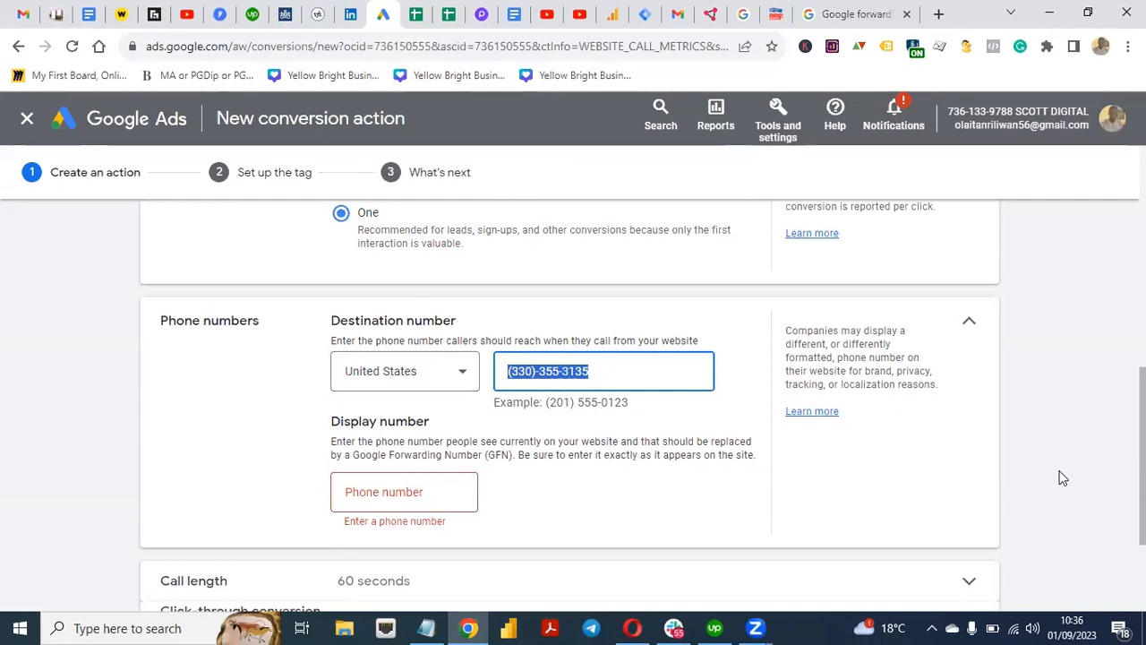
pyautogui.scroll(-2, 1137, 448)
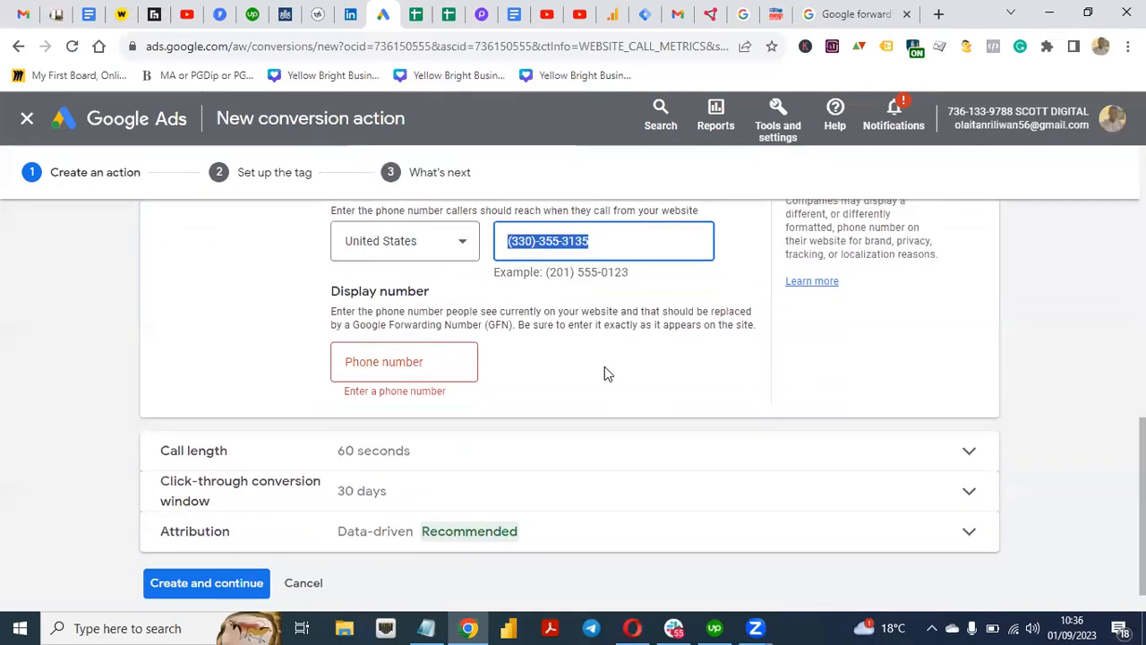
pyautogui.click(397, 361)
pyautogui.hotkey('ctrl', 'v')
pyautogui.click(658, 367)
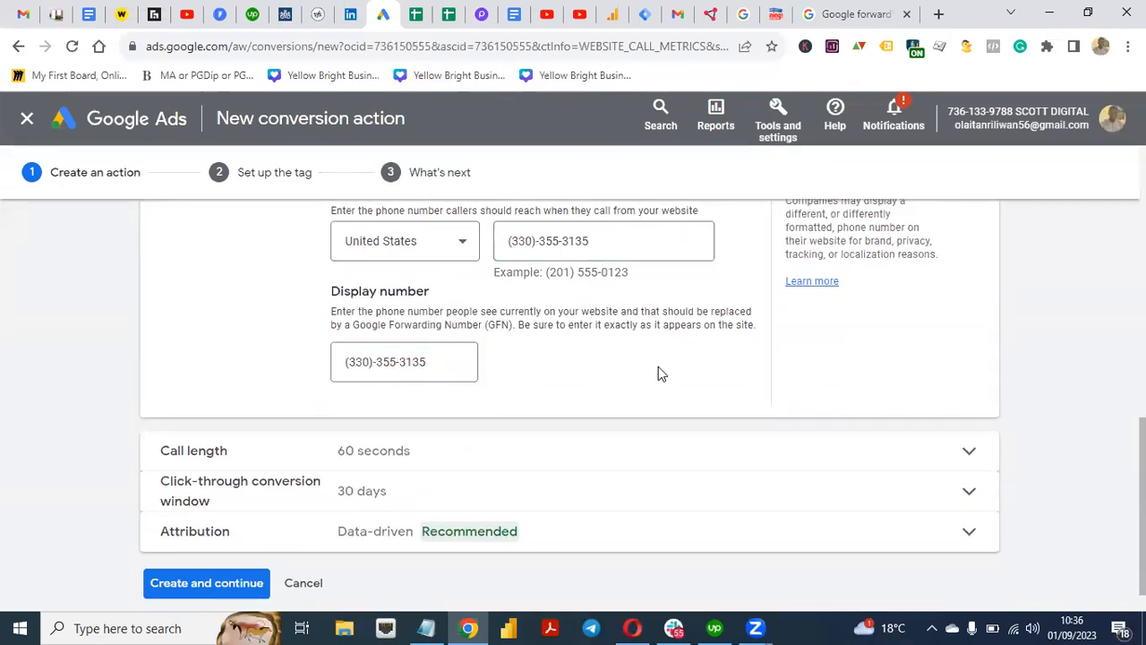
pyautogui.click(238, 583)
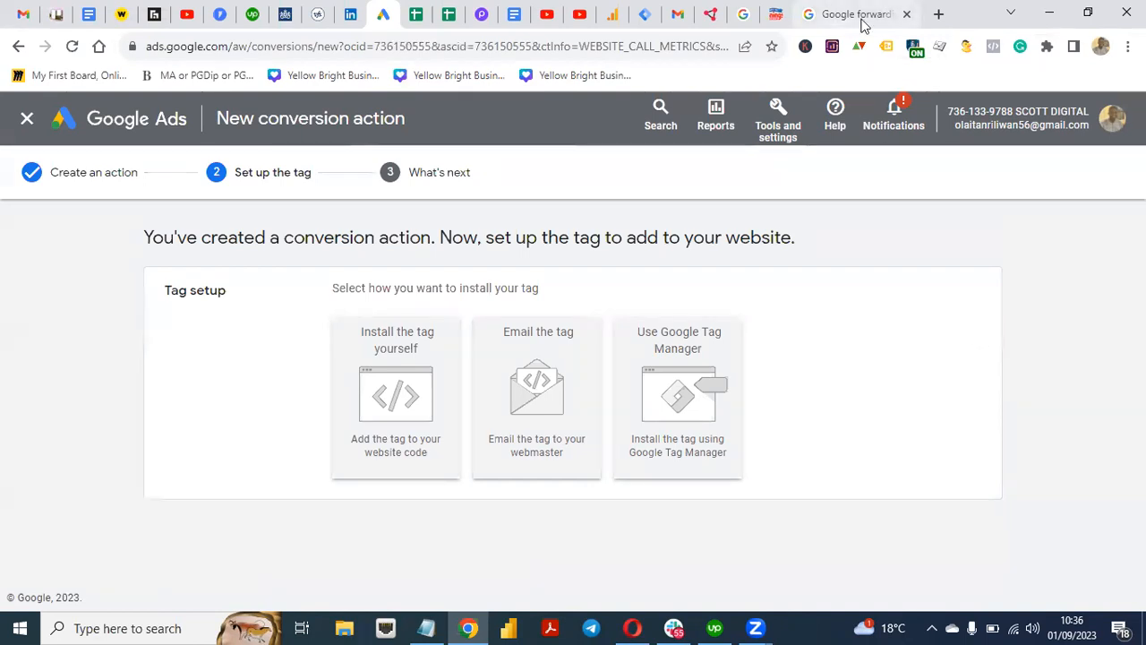
# Step: Close the Google forwarding number search page and open Google Tag Manager in a new browser tab
pyautogui.click(908, 16)
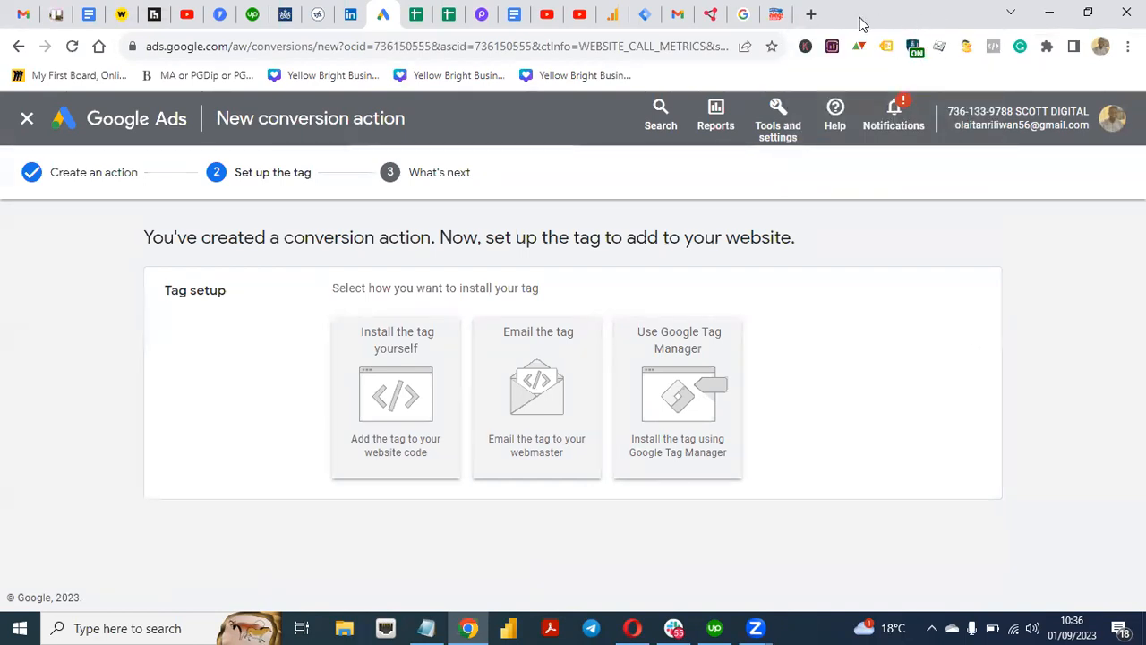
pyautogui.click(809, 15)
pyautogui.write('google tag')
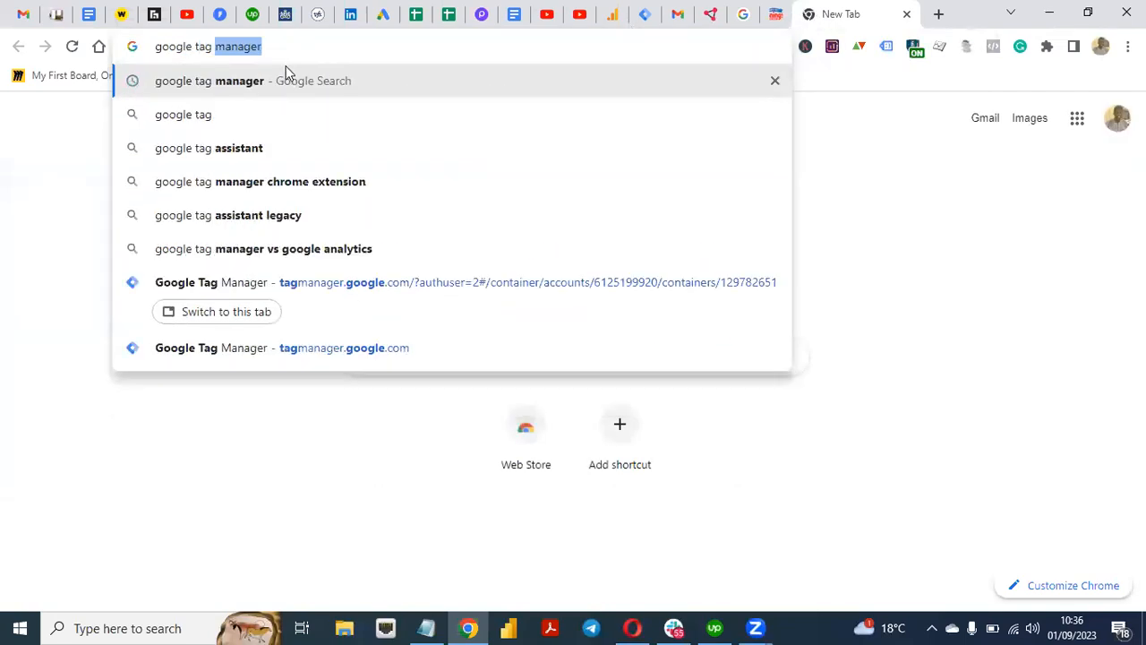
pyautogui.click(305, 350)
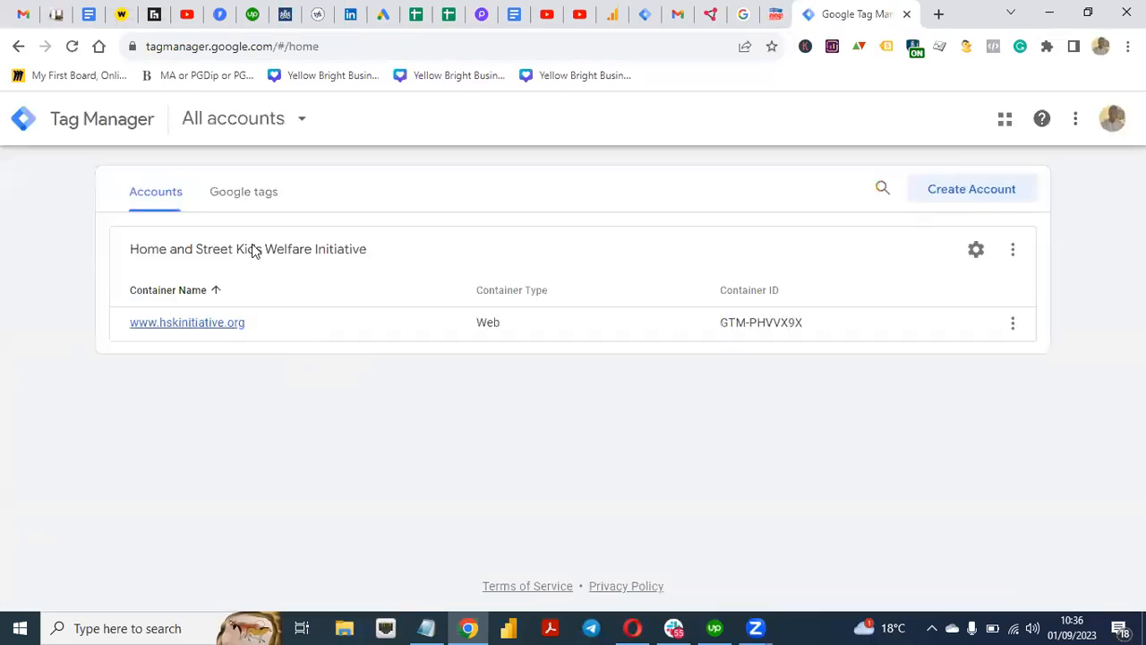
# Step: Switch Tag Manager to the Google account that holds the Forever account and open its shopforeverlivingproducts.co.uk container
pyautogui.click(299, 130)
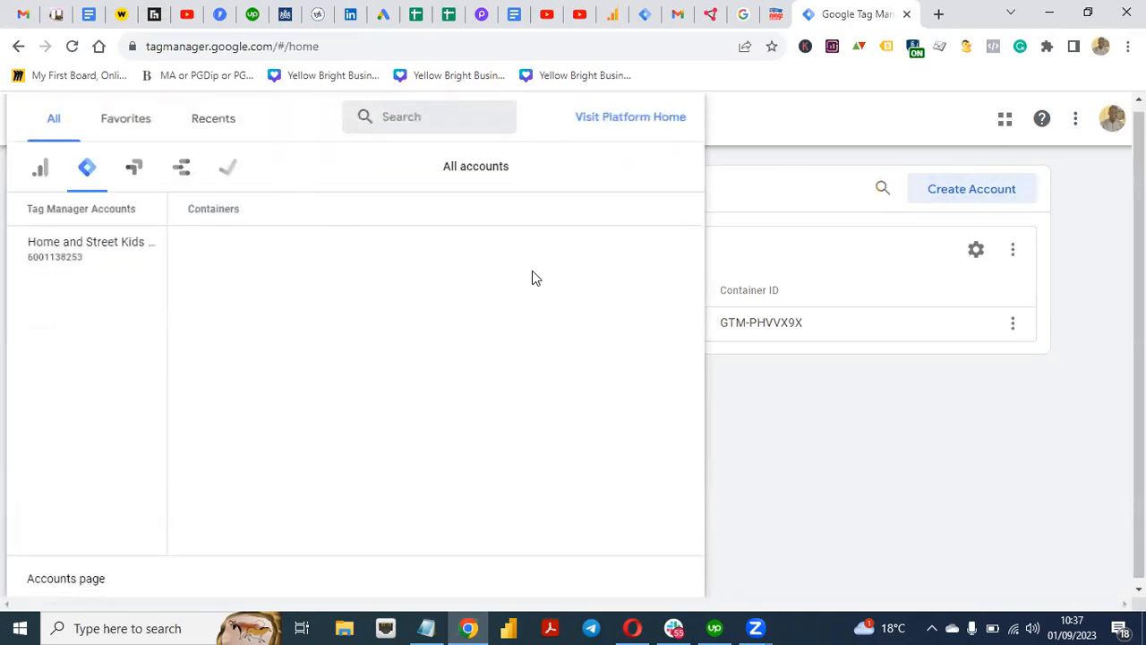
pyautogui.click(1115, 119)
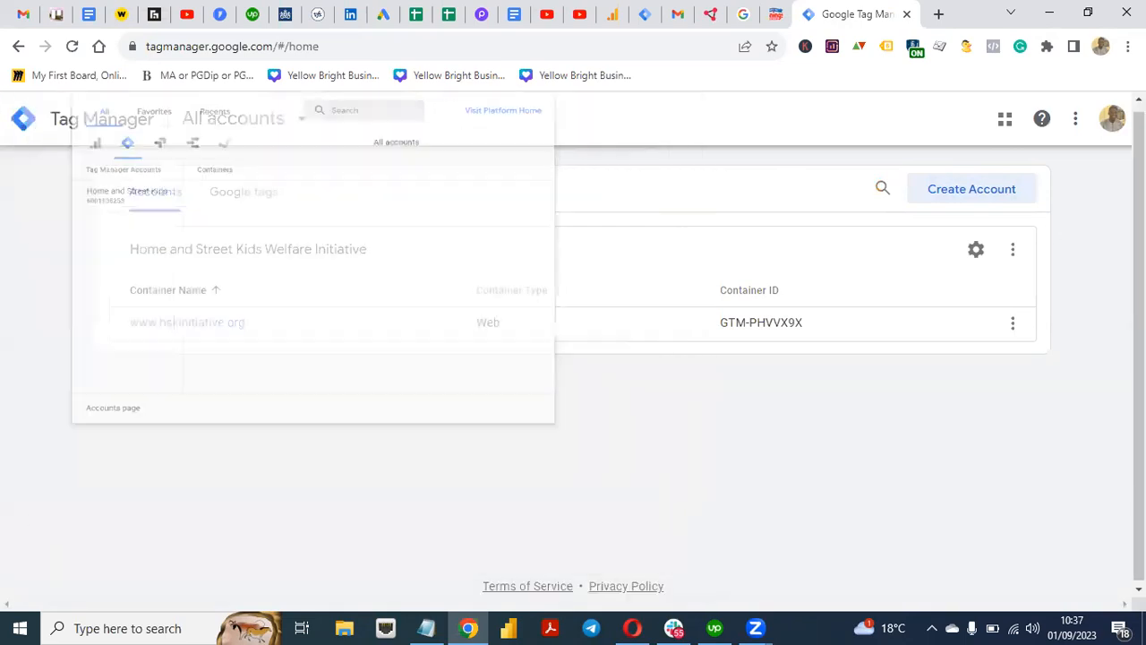
pyautogui.click(1114, 119)
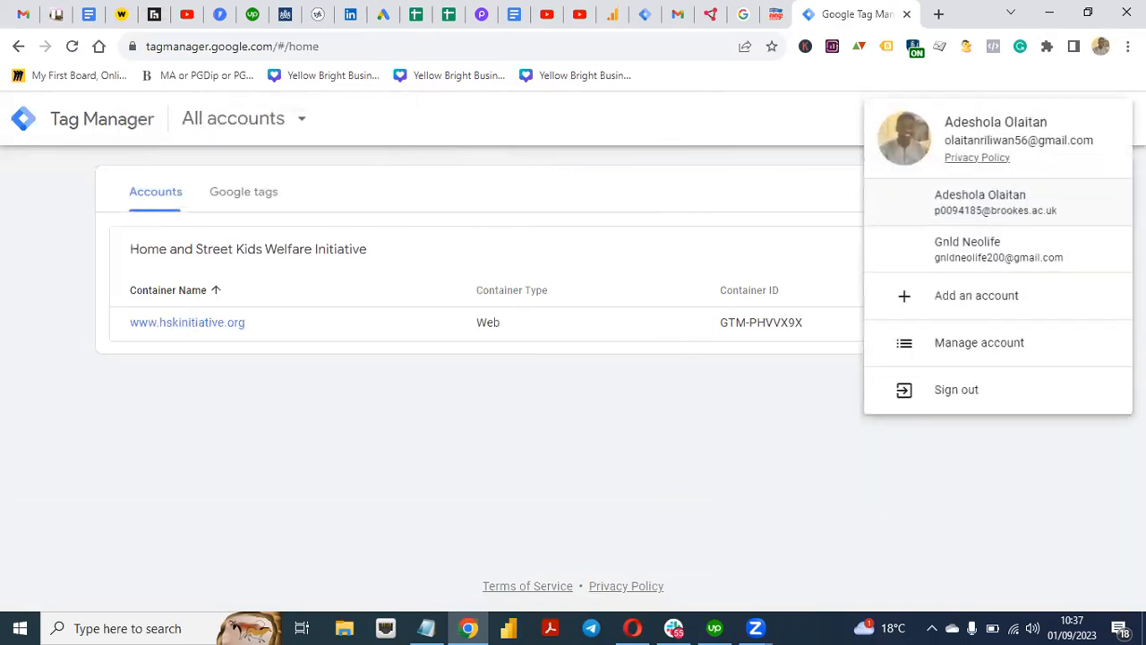
pyautogui.click(1025, 254)
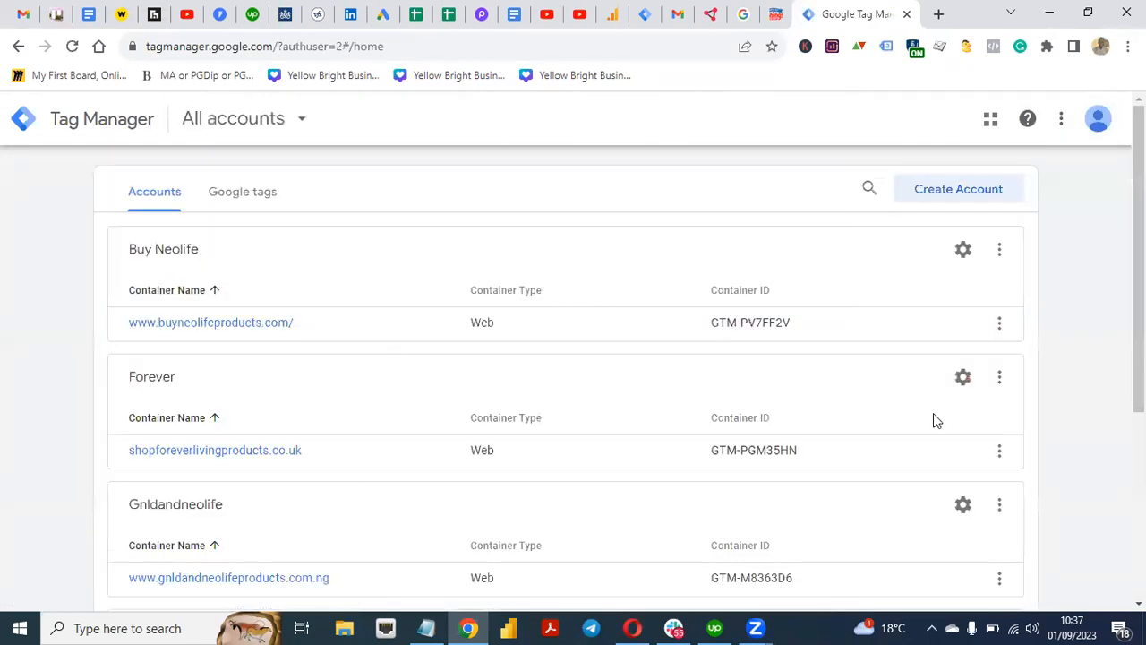
pyautogui.moveTo(1138, 336); pyautogui.dragTo(1138, 461)
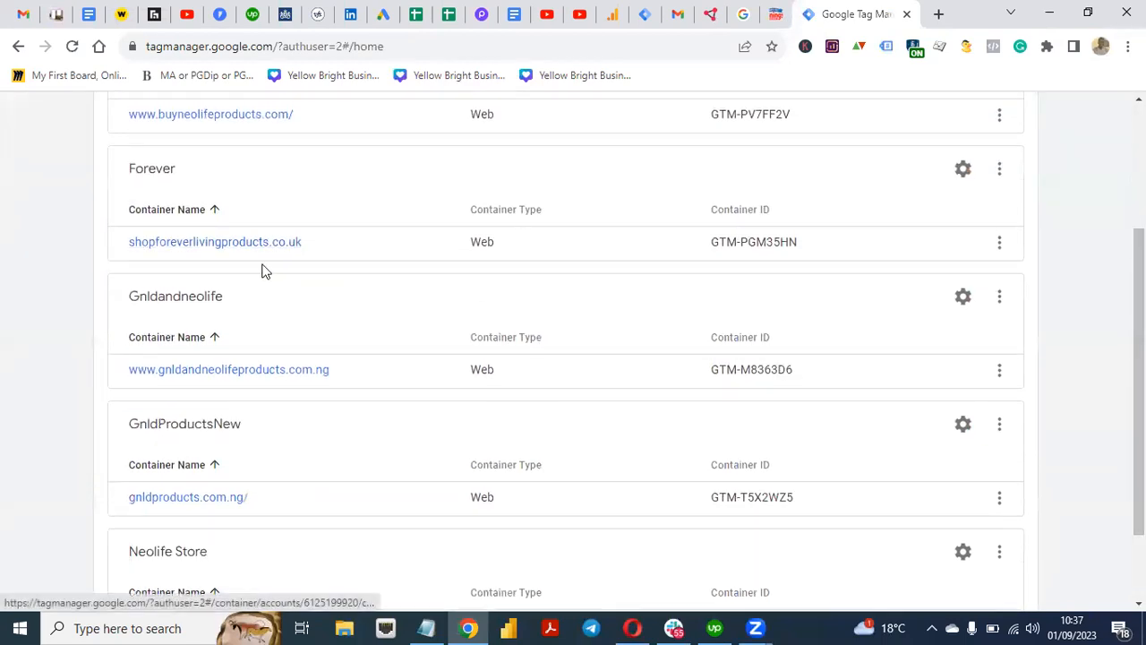
pyautogui.click(221, 253)
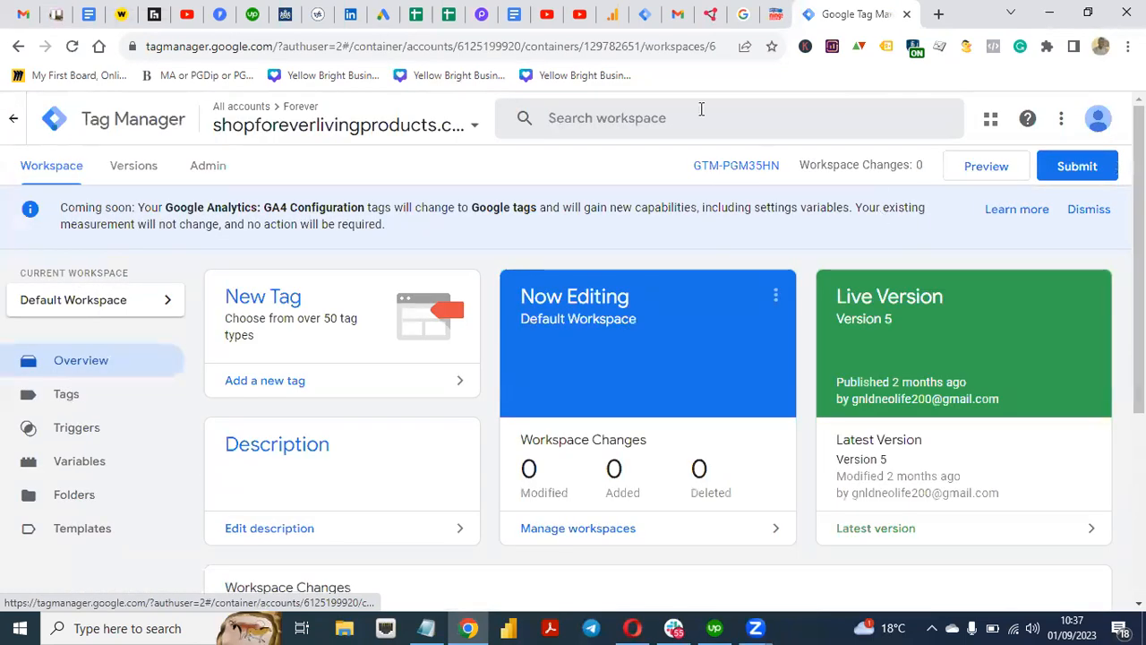
# Step: Return to the Google Ads tag setup and choose Use Google Tag Manager as the installation method
pyautogui.click(382, 14)
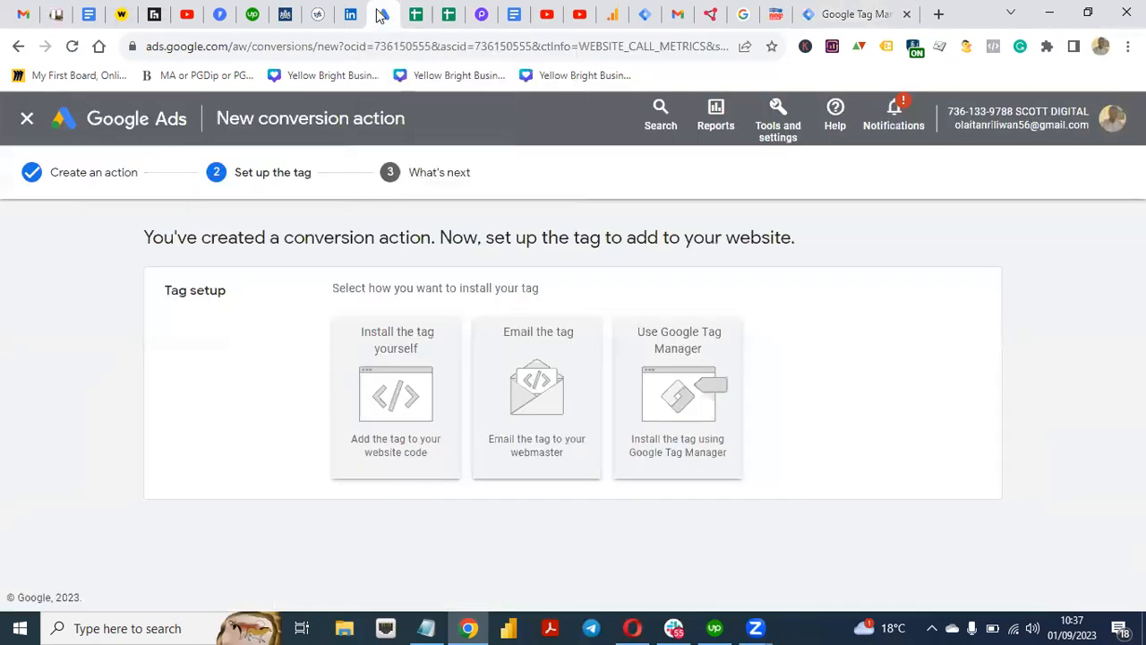
pyautogui.click(775, 16)
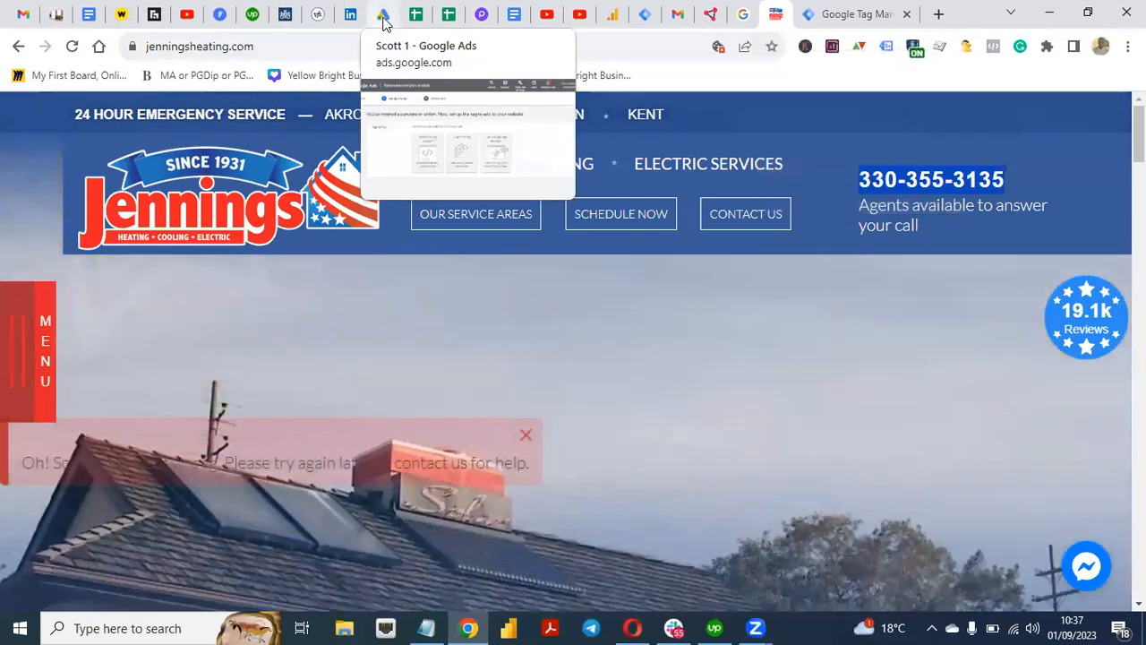
pyautogui.click(382, 13)
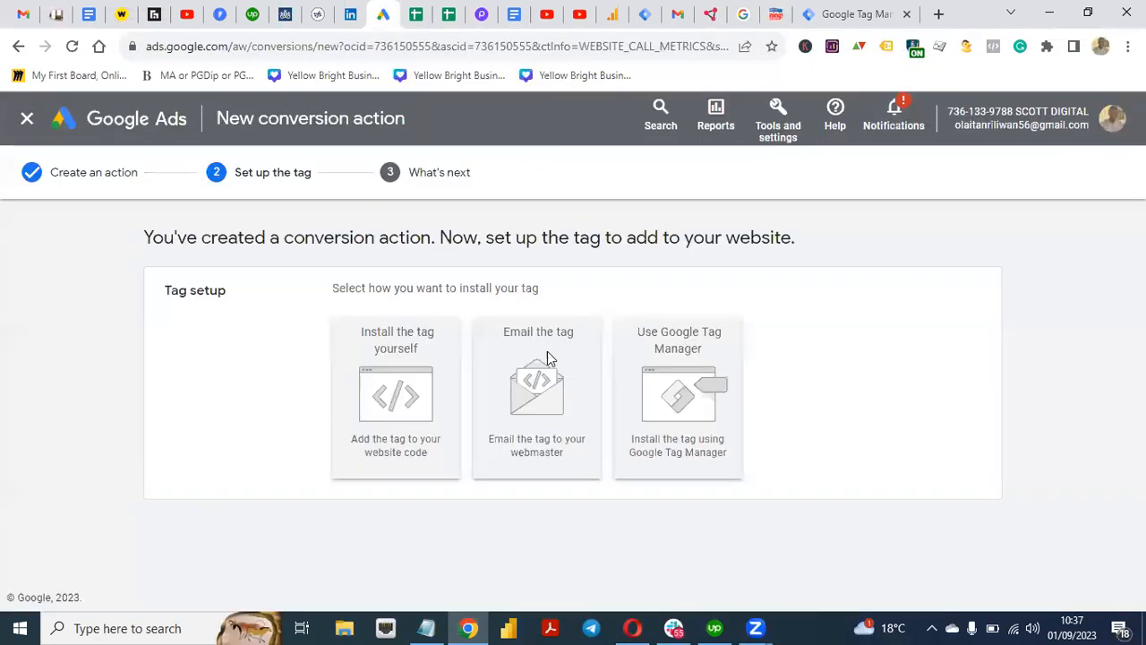
pyautogui.click(691, 410)
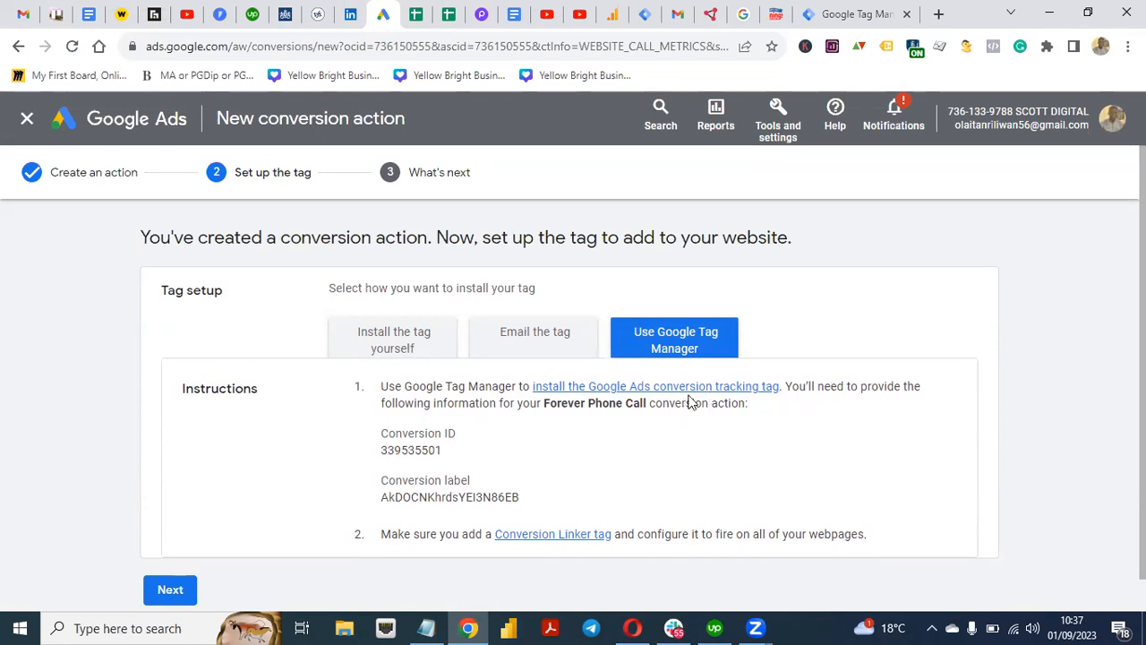
# Step: Switch to Tag Manager and create a new tag in the shopforeverlivingproducts.co.uk container
pyautogui.click(842, 14)
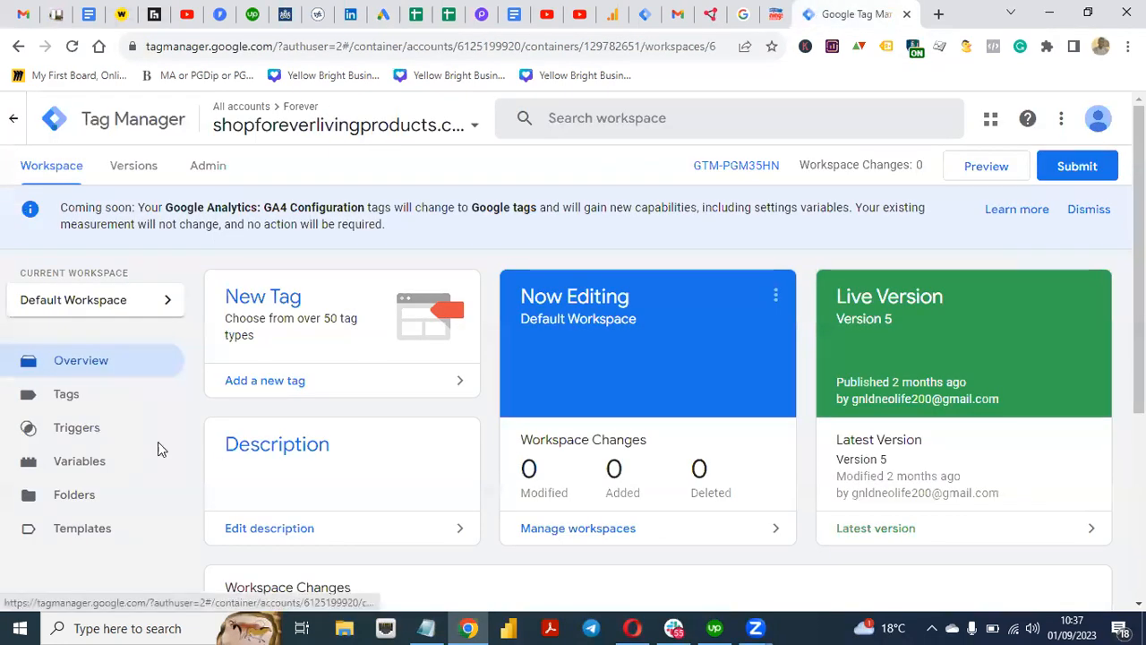
pyautogui.click(79, 405)
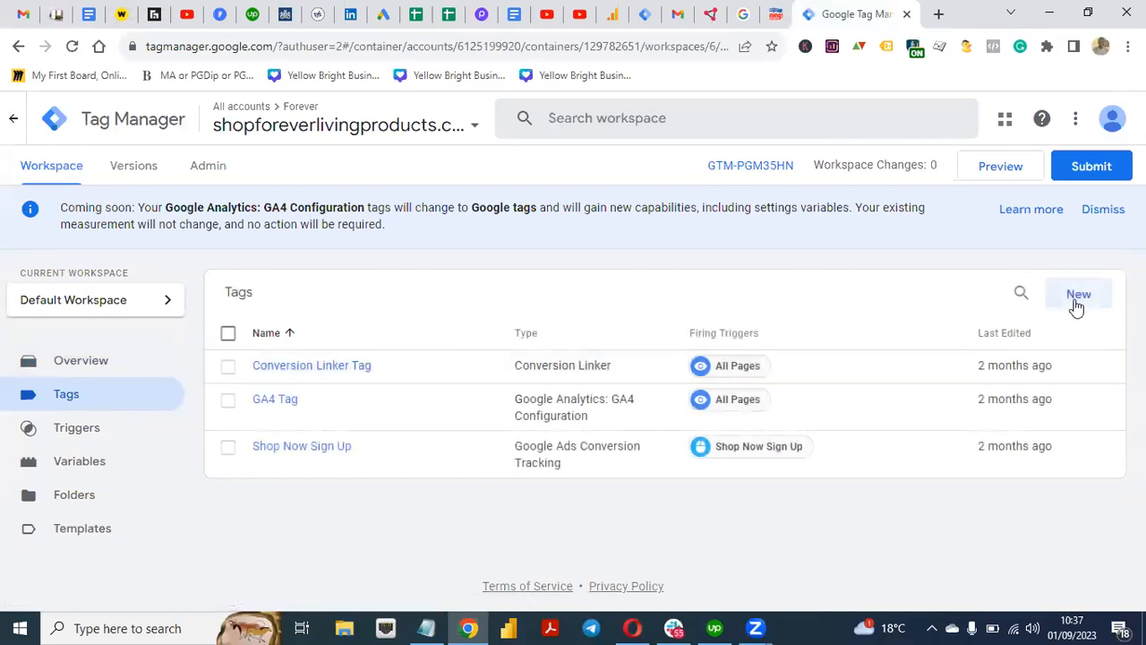
pyautogui.click(1078, 298)
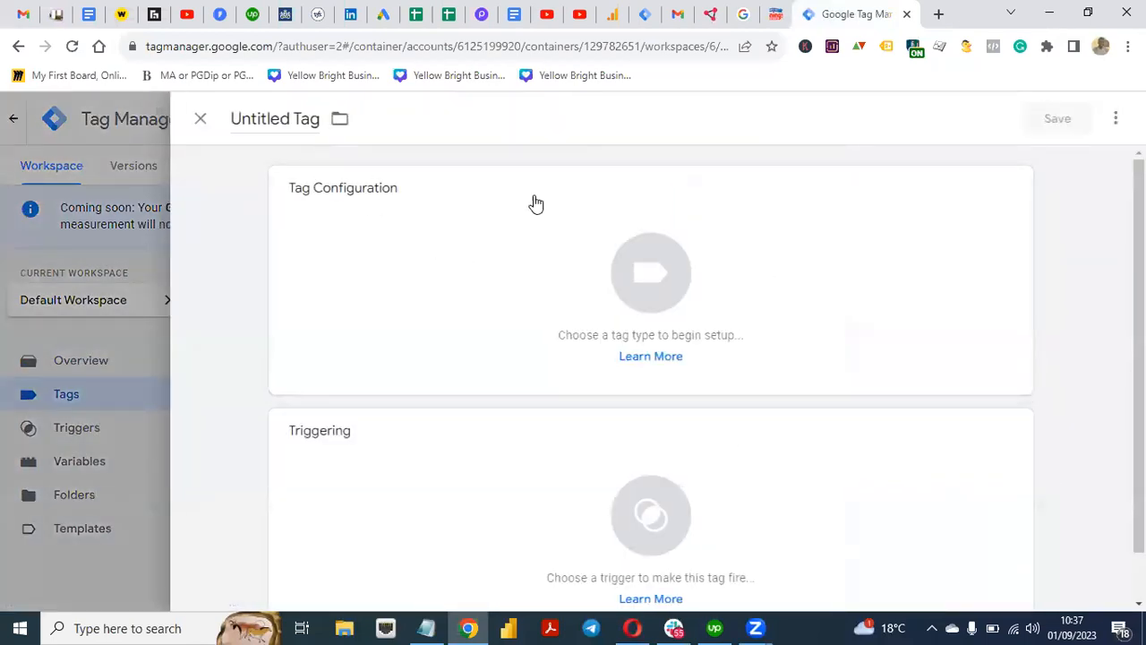
# Step: Copy the conversion action name from the Google Ads instructions and name the new Tag Manager tag Forever Phone Call
pyautogui.click(382, 14)
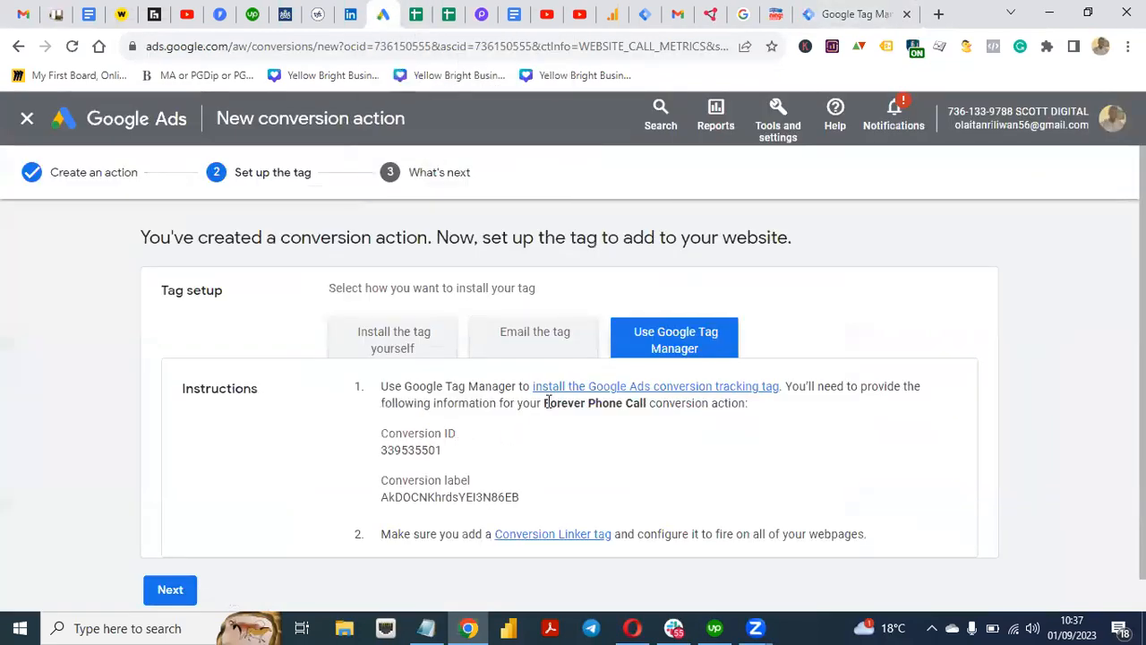
pyautogui.moveTo(544, 402); pyautogui.dragTo(648, 403)
pyautogui.hotkey('ctrl', 'c')
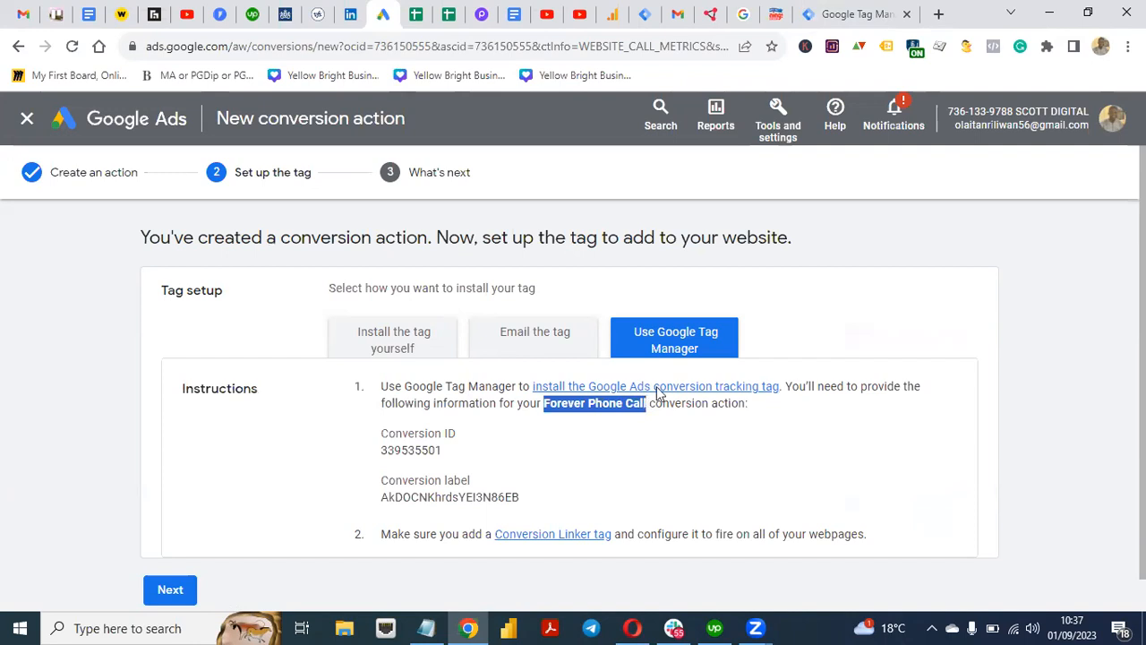
pyautogui.click(842, 15)
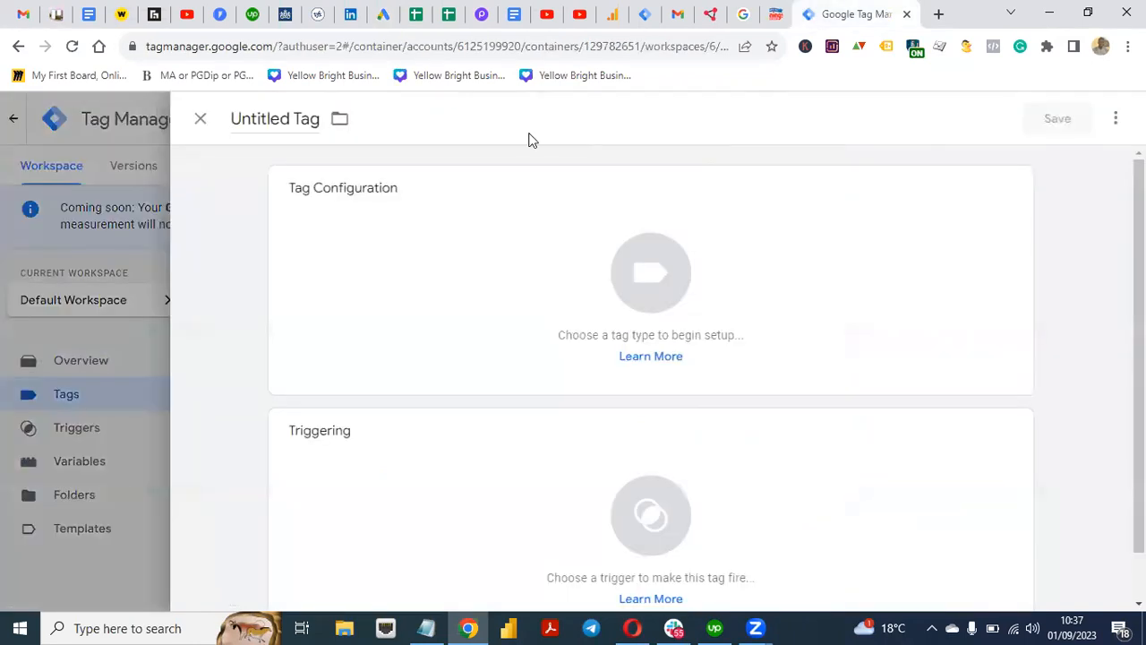
pyautogui.click(313, 119)
pyautogui.press('BackSpace')
pyautogui.press('BackSpace')
pyautogui.press('BackSpace')
pyautogui.press('BackSpace')
pyautogui.press('BackSpace')
pyautogui.press('BackSpace')
pyautogui.press('BackSpace')
pyautogui.press('BackSpace')
pyautogui.press('BackSpace')
pyautogui.press('BackSpace')
pyautogui.press('BackSpace')
pyautogui.press('BackSpace')
pyautogui.hotkey('ctrl', 'v')
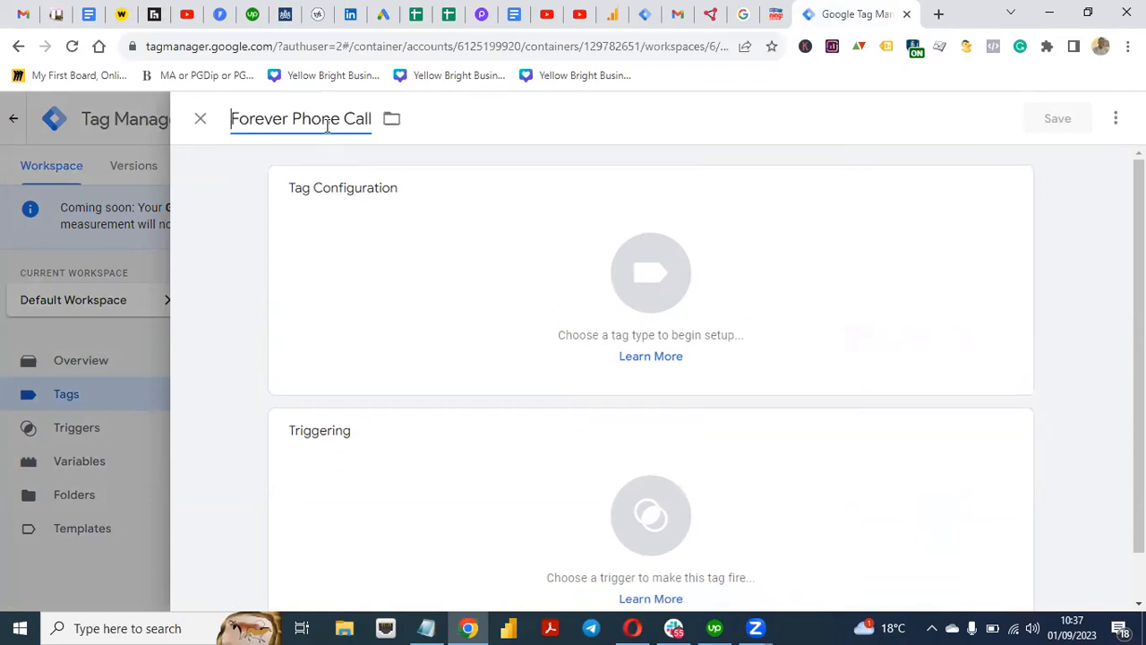
# Step: Set the tag type of the Forever Phone Call tag to Google Ads Conversion Tracking
pyautogui.click(603, 311)
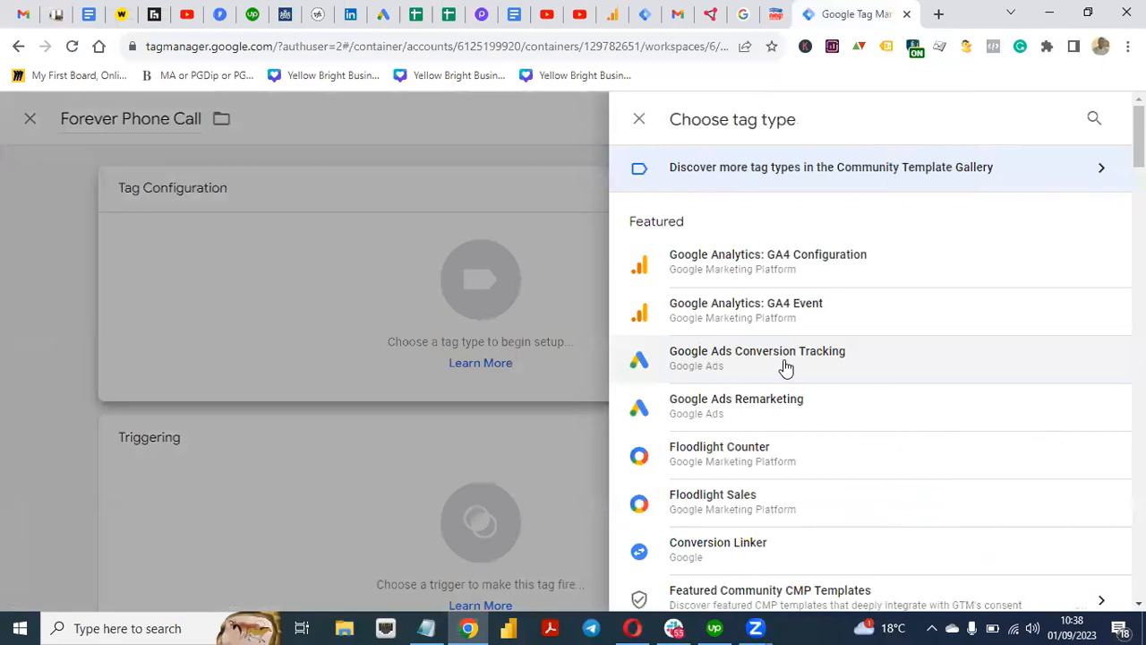
pyautogui.click(784, 363)
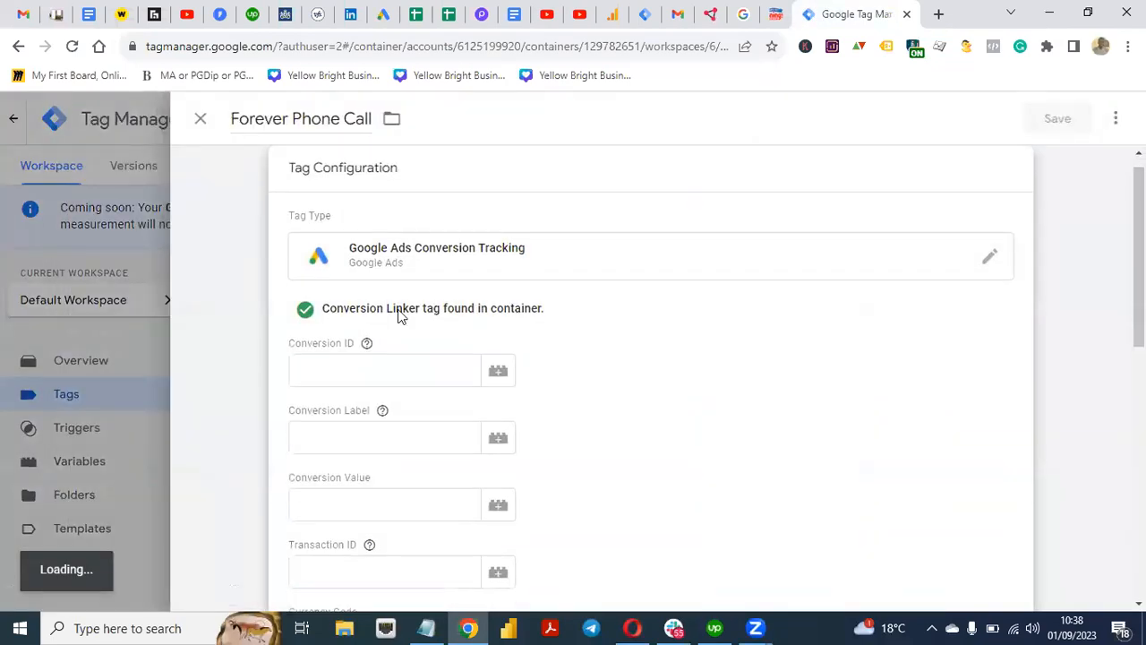
pyautogui.click(383, 14)
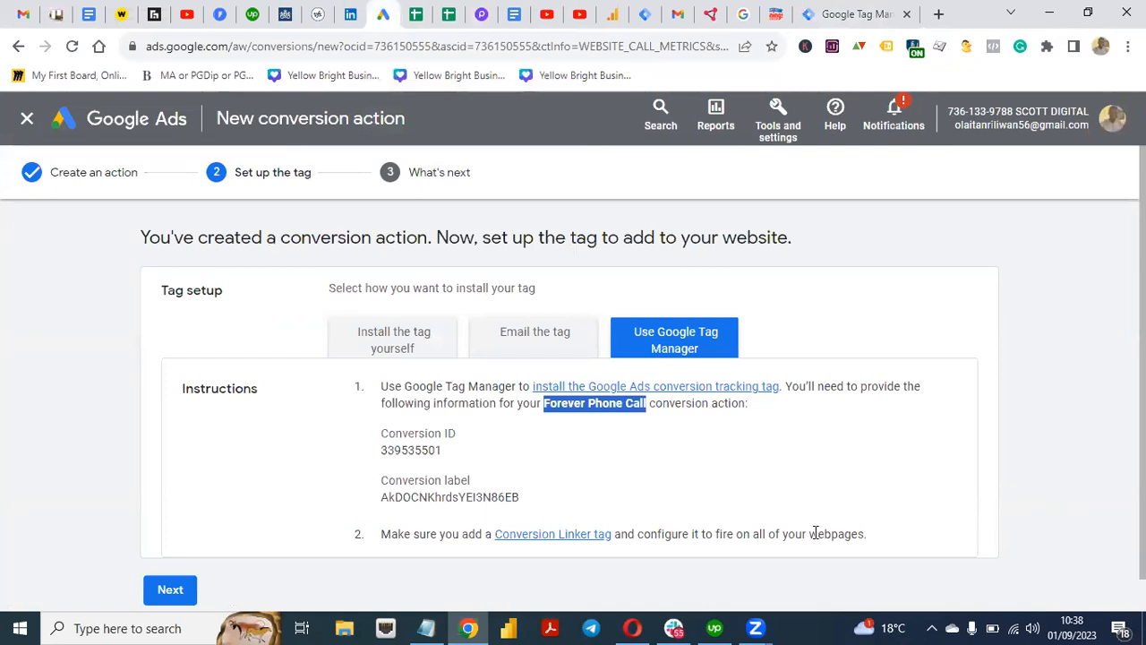
pyautogui.click(850, 18)
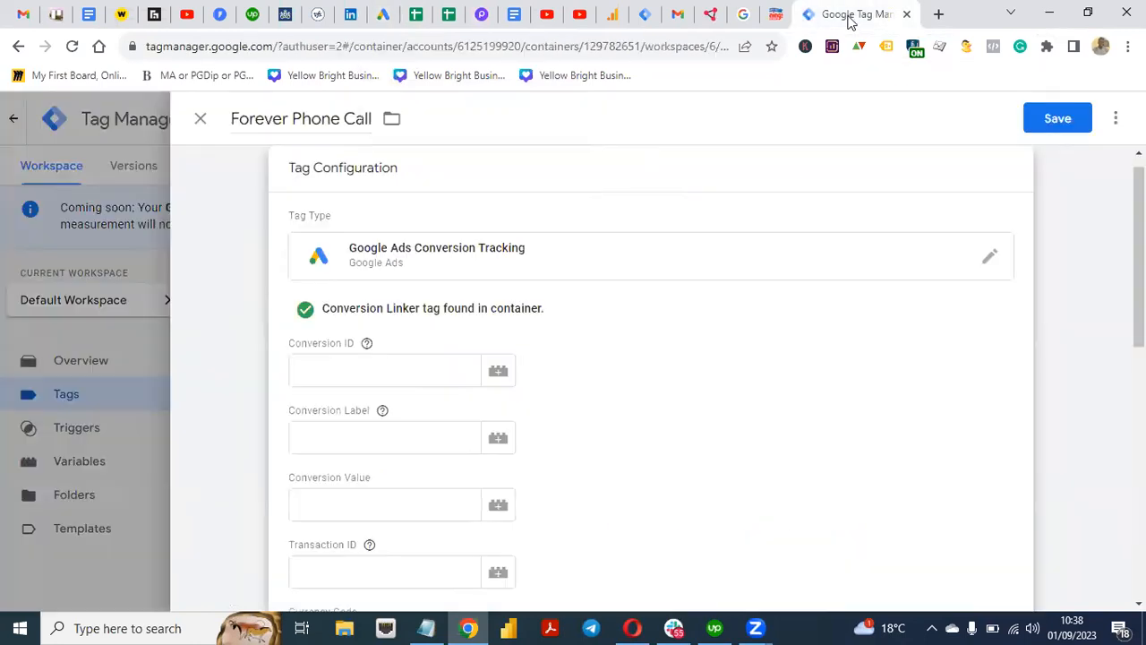
# Step: Copy the conversion ID from the Google Ads instructions into the Tag Manager tag's Conversion ID field
pyautogui.click(377, 18)
pyautogui.click(394, 463)
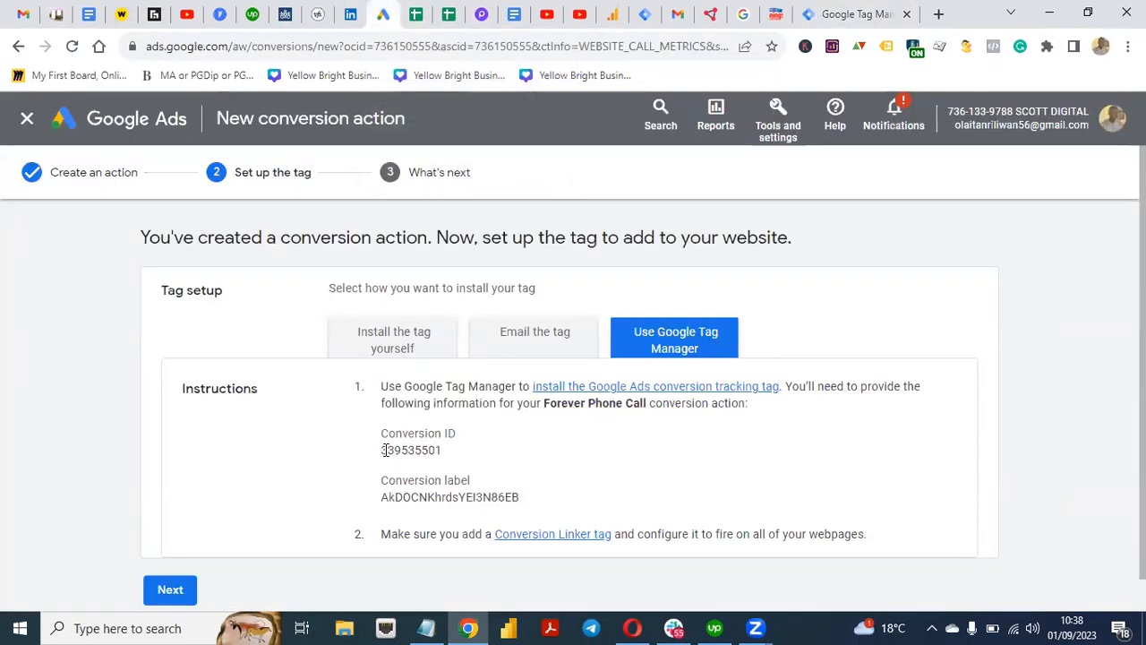
pyautogui.moveTo(383, 450); pyautogui.dragTo(442, 452)
pyautogui.hotkey('ctrl', 'c')
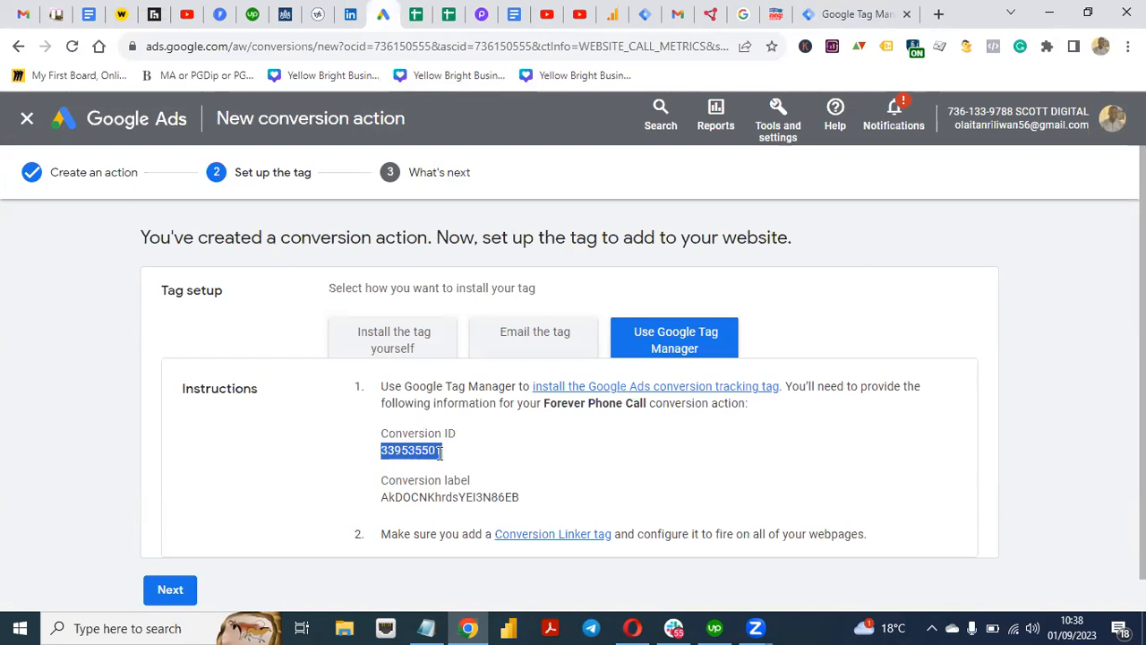
pyautogui.click(862, 18)
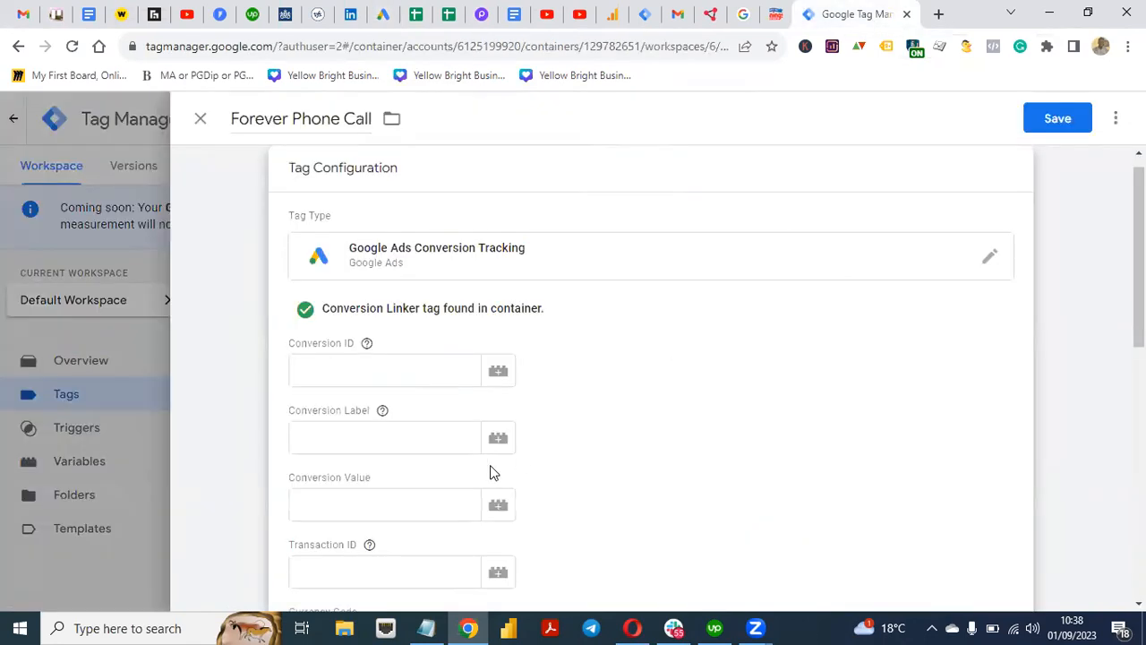
pyautogui.click(414, 377)
pyautogui.hotkey('ctrl', 'v')
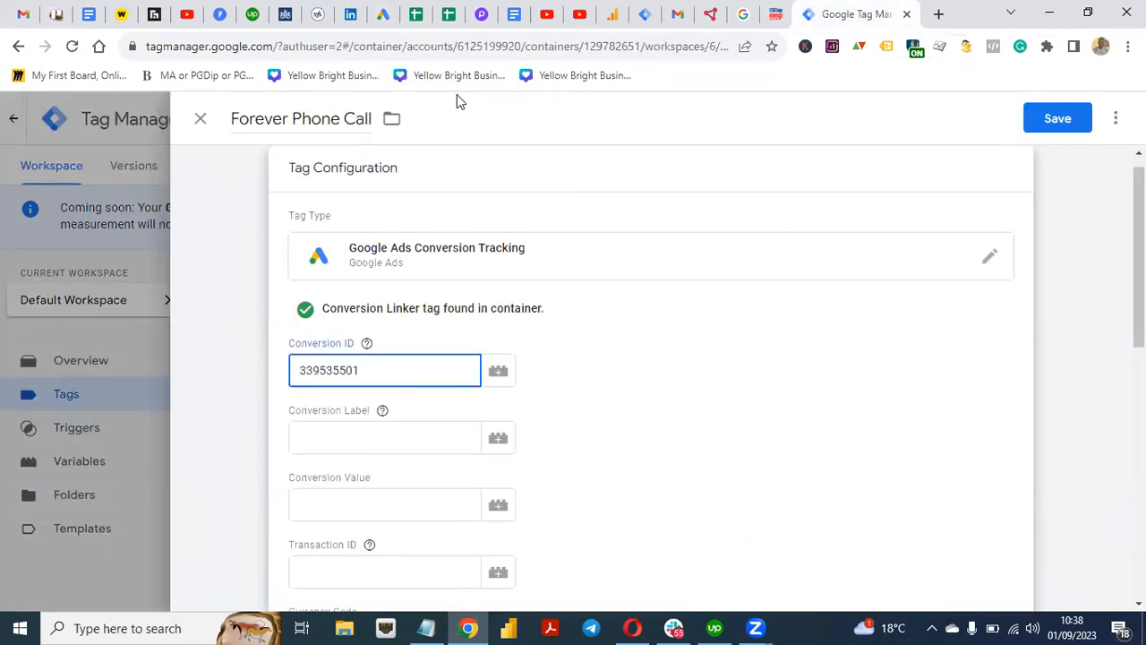
# Step: Copy the conversion label from Google Ads into the tag's Conversion Label field and set the conversion value to 1
pyautogui.click(385, 15)
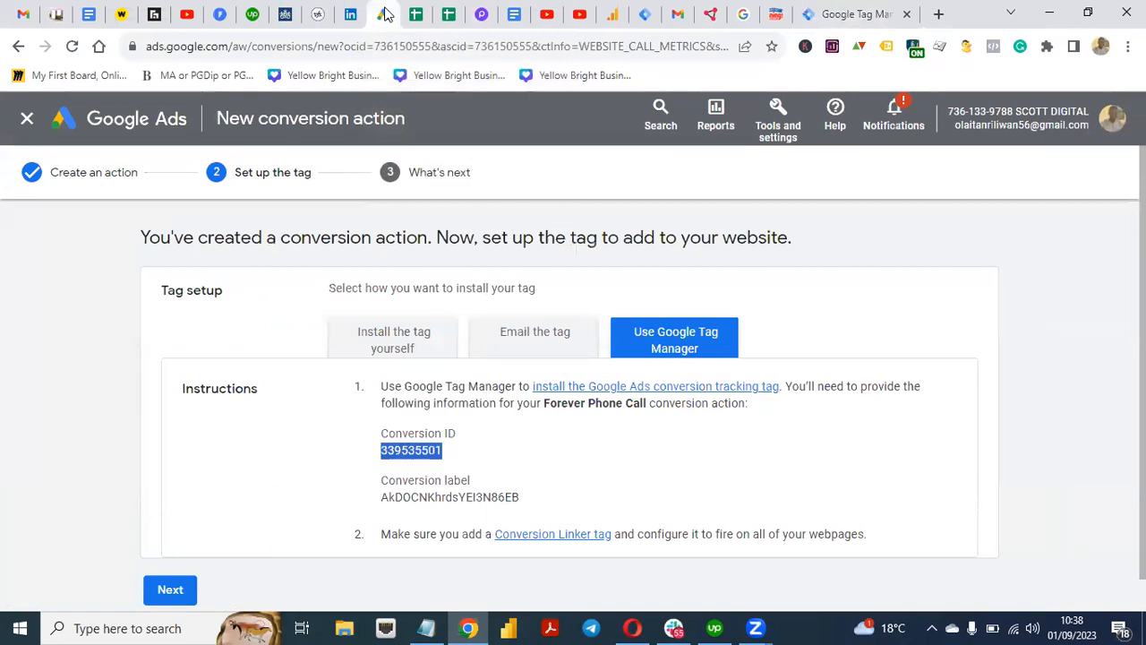
pyautogui.click(385, 497)
pyautogui.doubleClick(519, 497)
pyautogui.hotkey('ctrl', 'c')
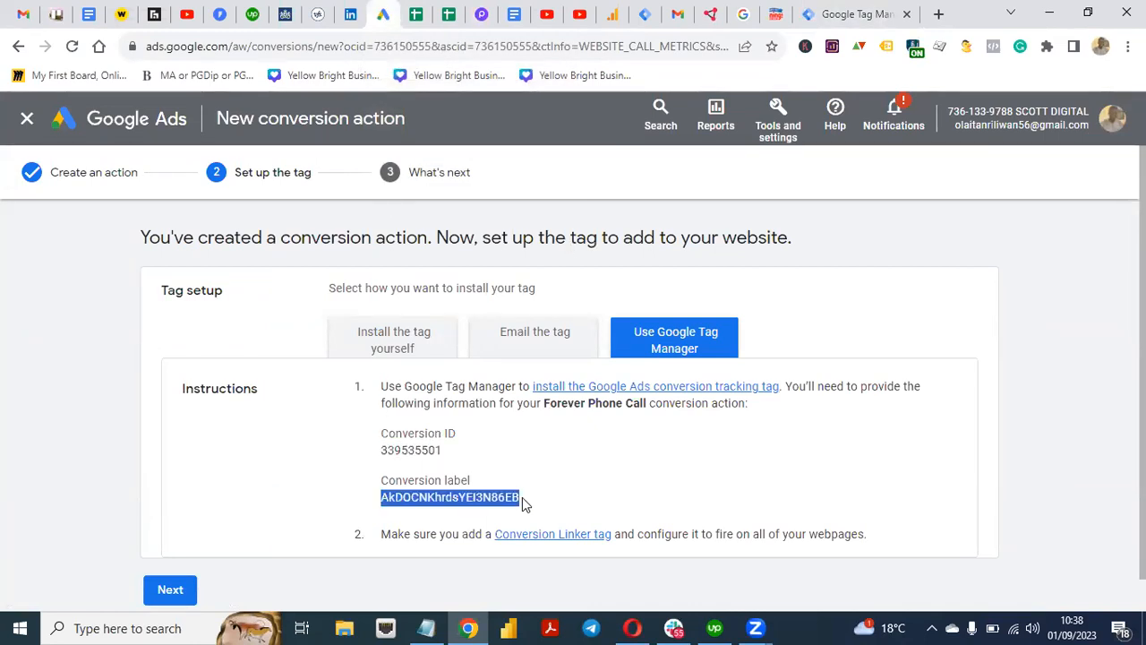
pyautogui.click(864, 13)
pyautogui.click(392, 438)
pyautogui.hotkey('ctrl', 'v')
pyautogui.click(370, 506)
pyautogui.write('1')
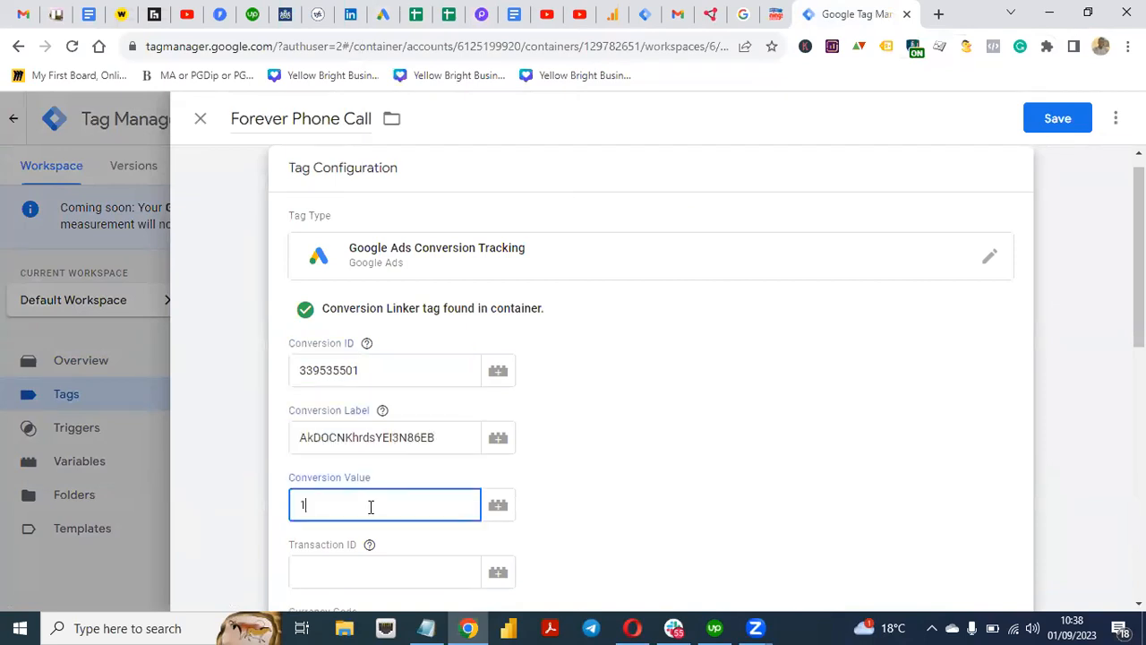
pyautogui.scroll(-3, 651, 376)
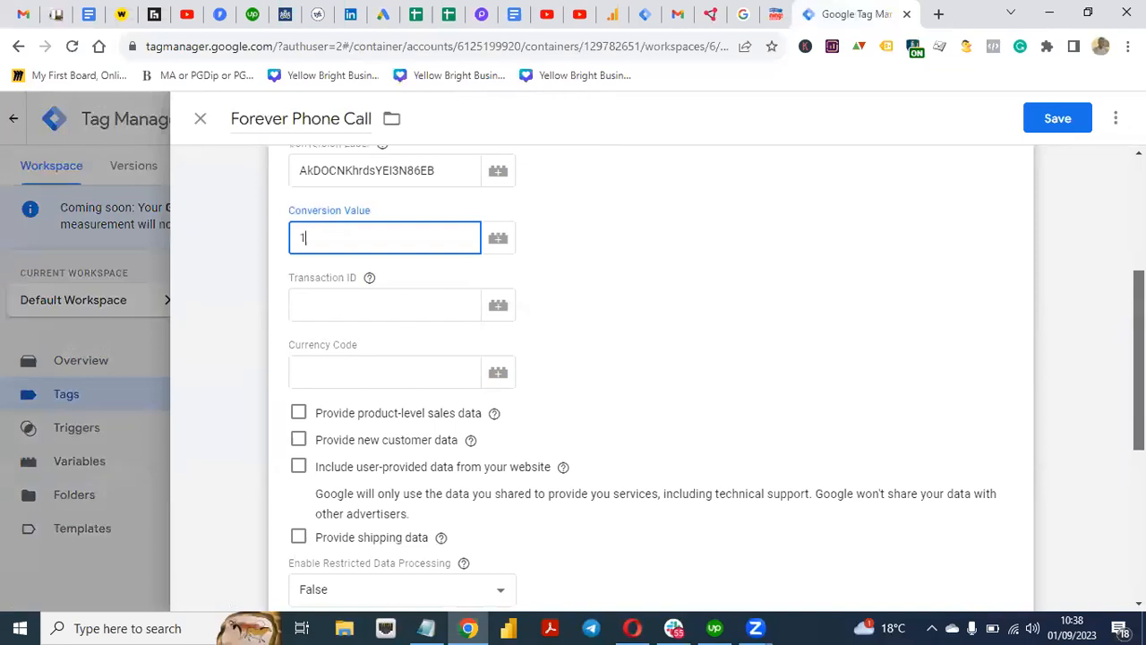
pyautogui.scroll(-2, 507, 484)
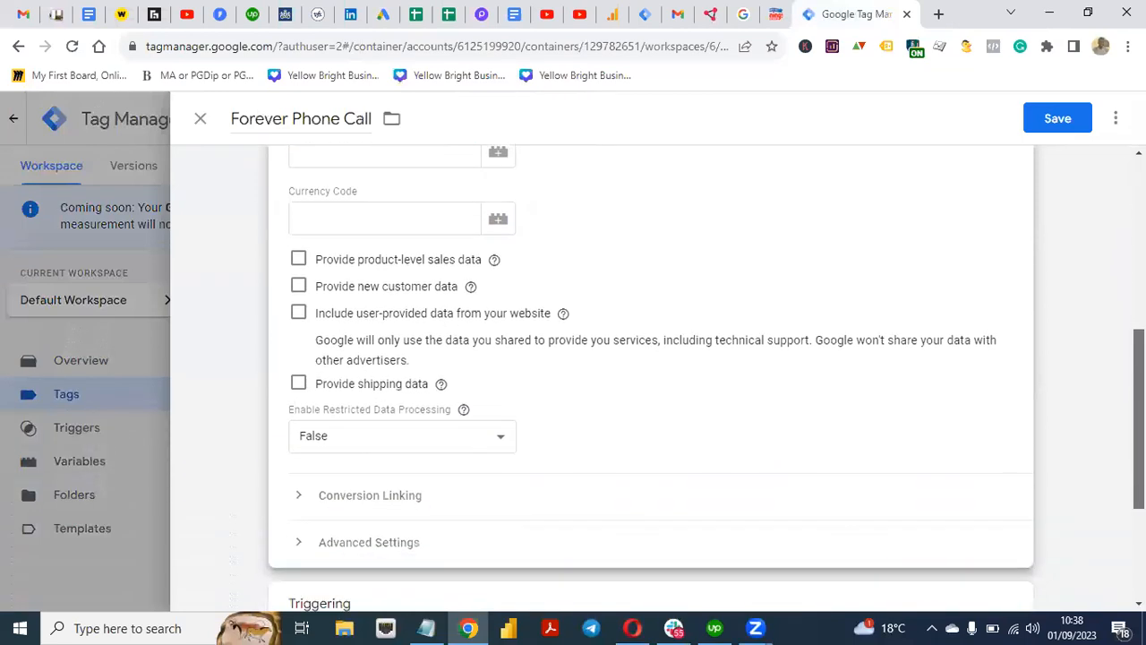
pyautogui.scroll(3, 508, 483)
pyautogui.click(397, 436)
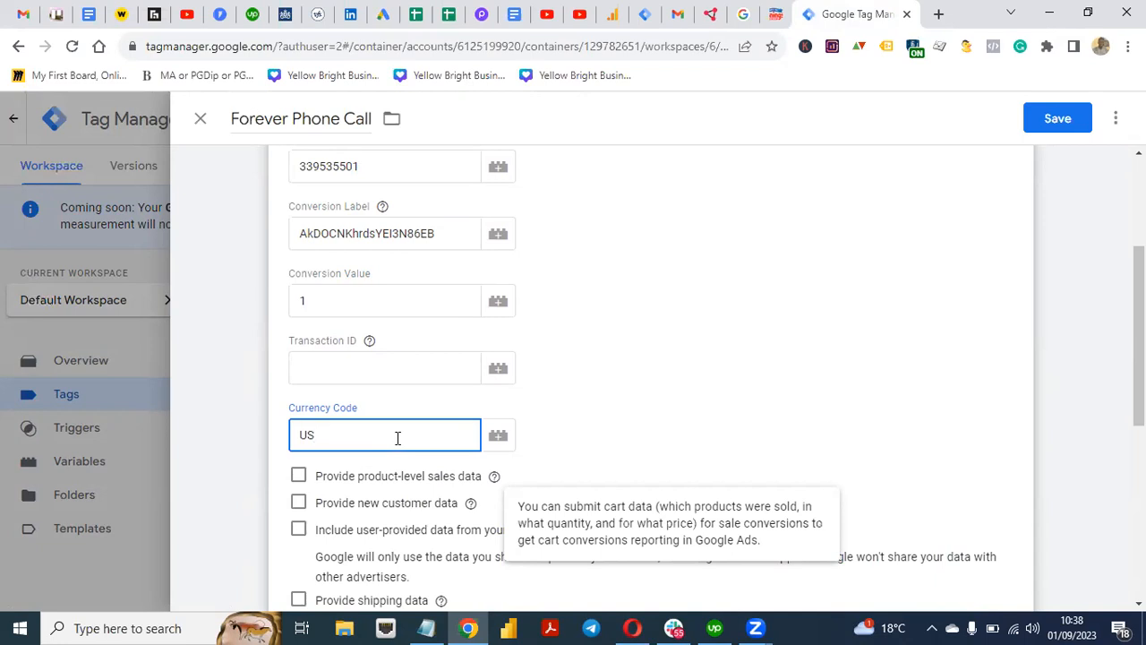
pyautogui.press('BackSpace')
pyautogui.press('BackSpace')
pyautogui.click(878, 385)
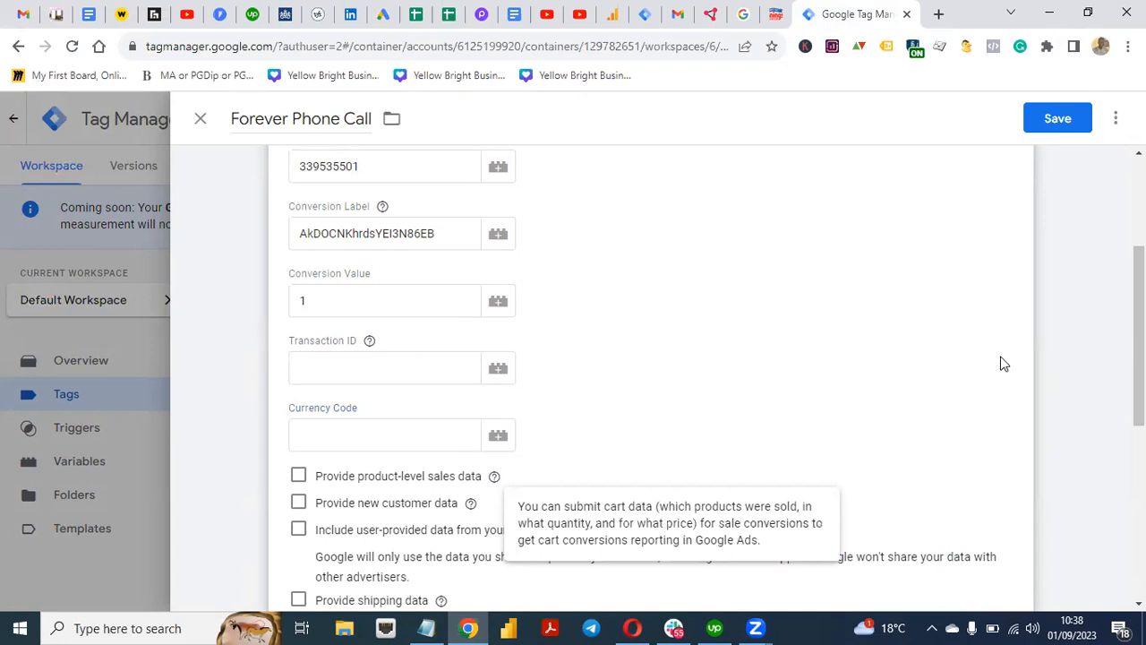
# Step: Add the All Pages page view trigger to the Forever Phone Call tag and save the tag
pyautogui.scroll(-4, 651, 376)
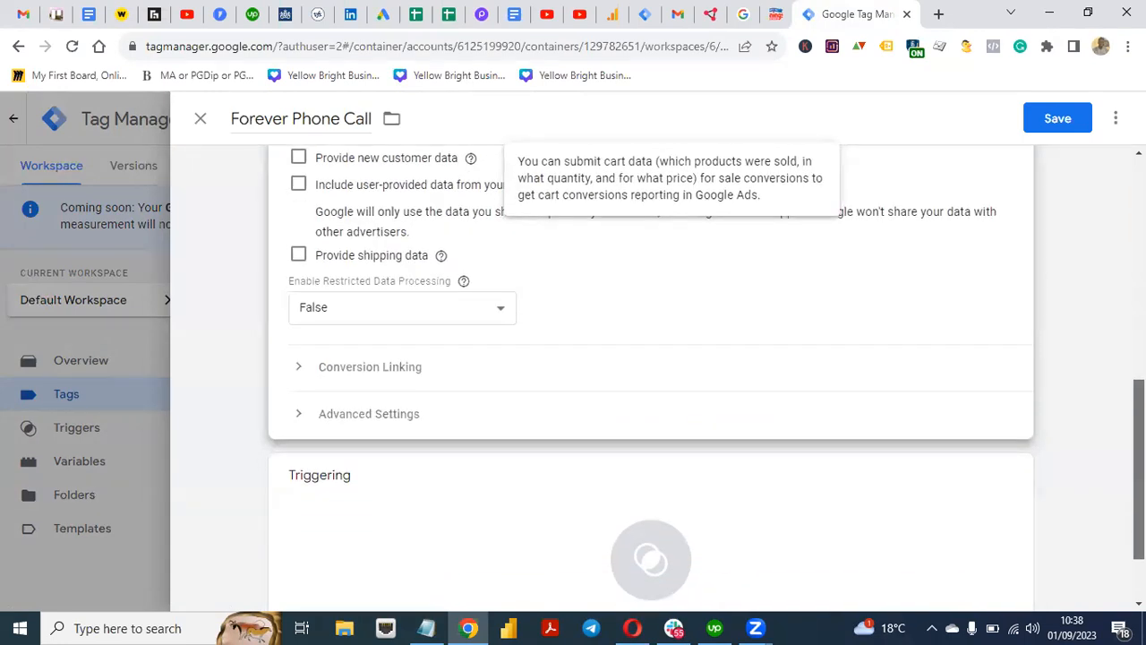
pyautogui.scroll(2, 651, 376)
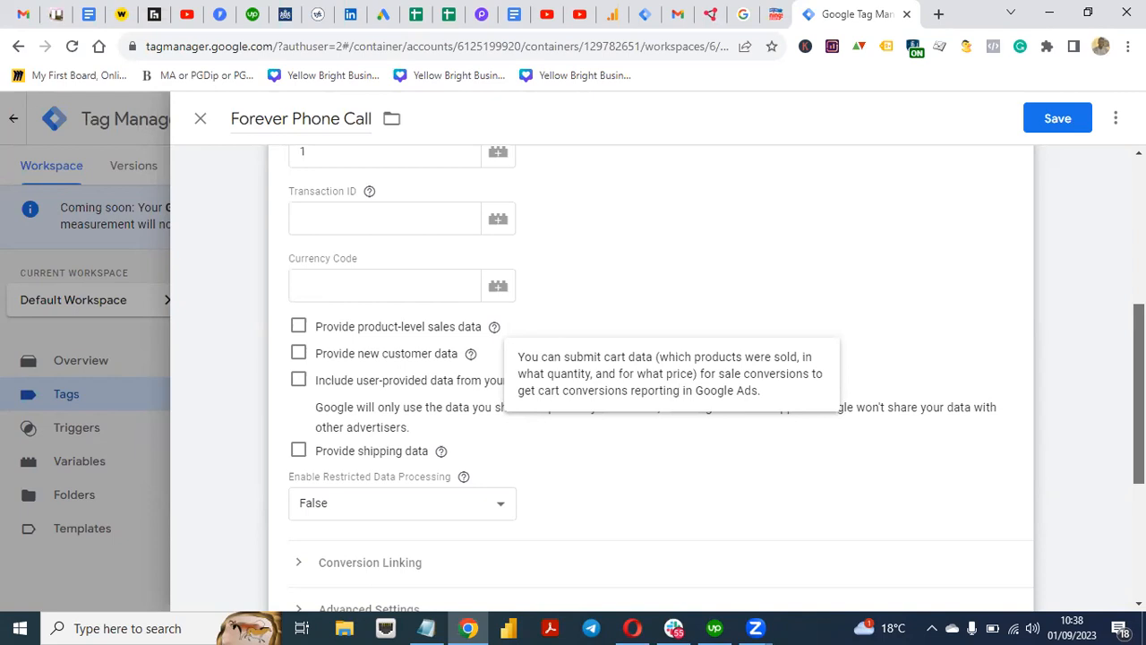
pyautogui.scroll(-1, 651, 376)
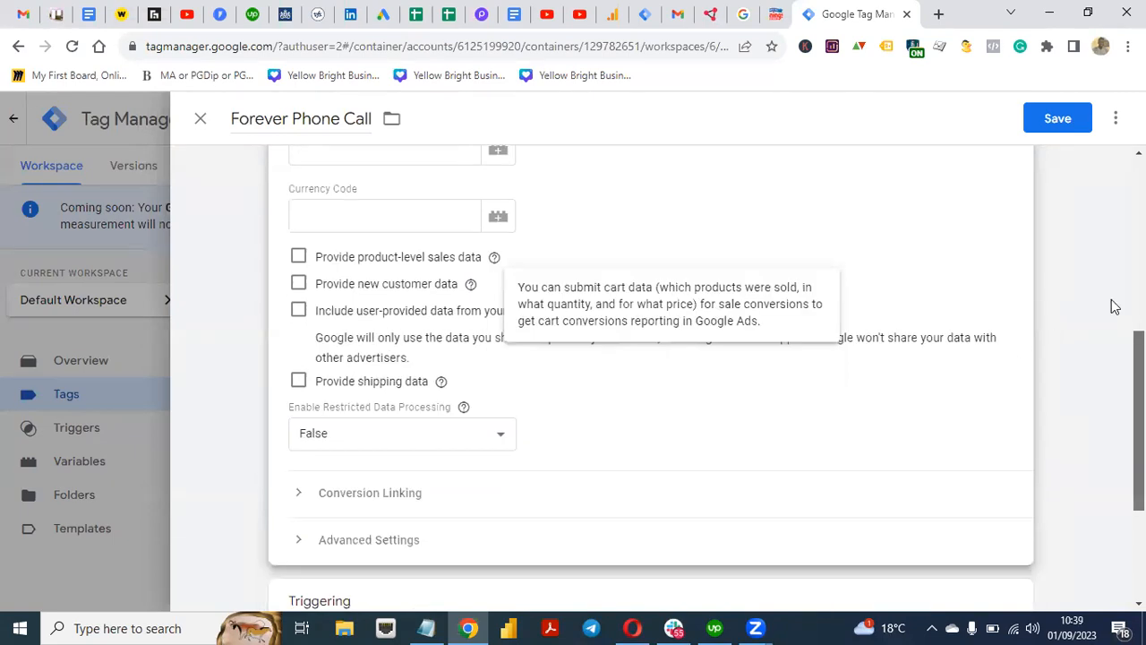
pyautogui.click(1113, 307)
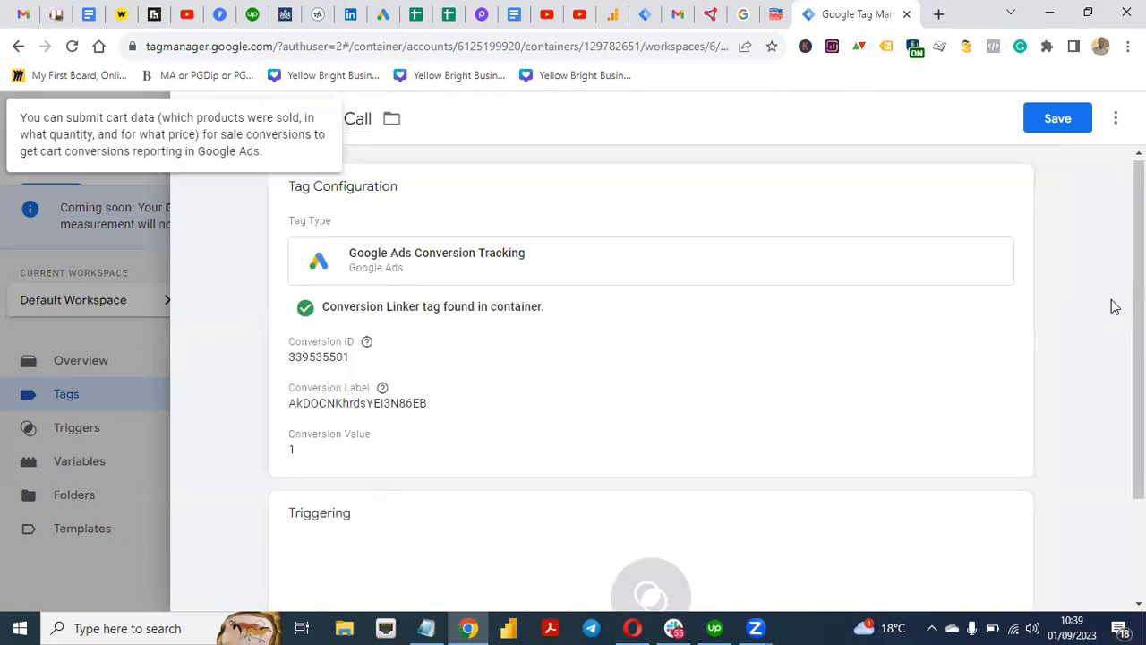
pyautogui.click(817, 422)
pyautogui.scroll(-8, 1102, 529)
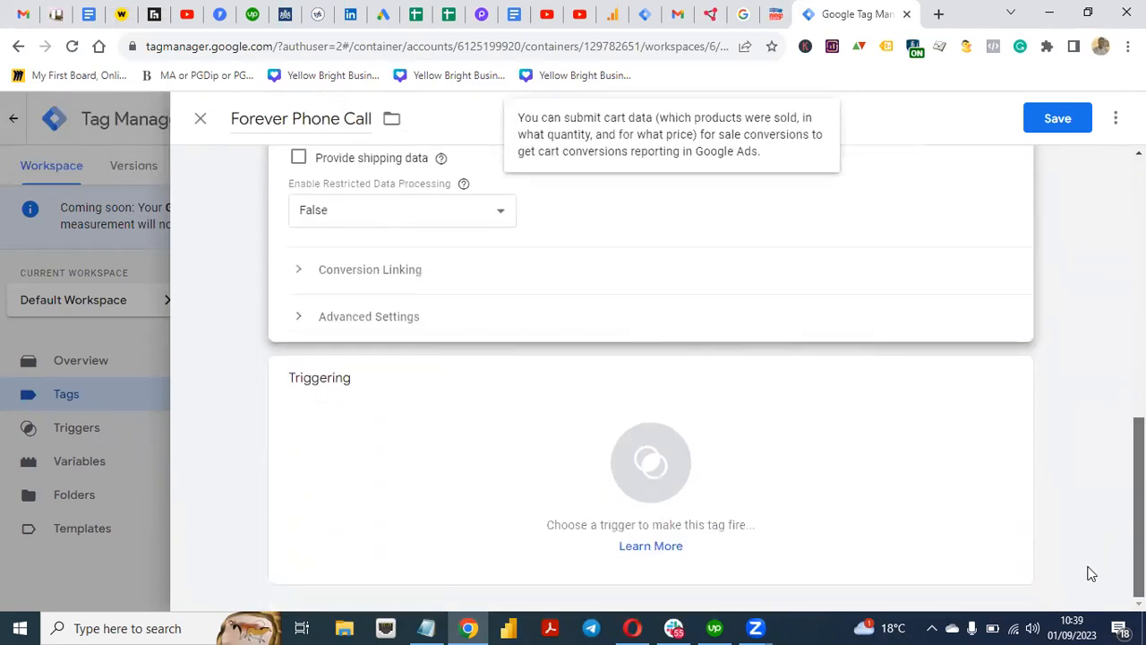
pyautogui.click(823, 437)
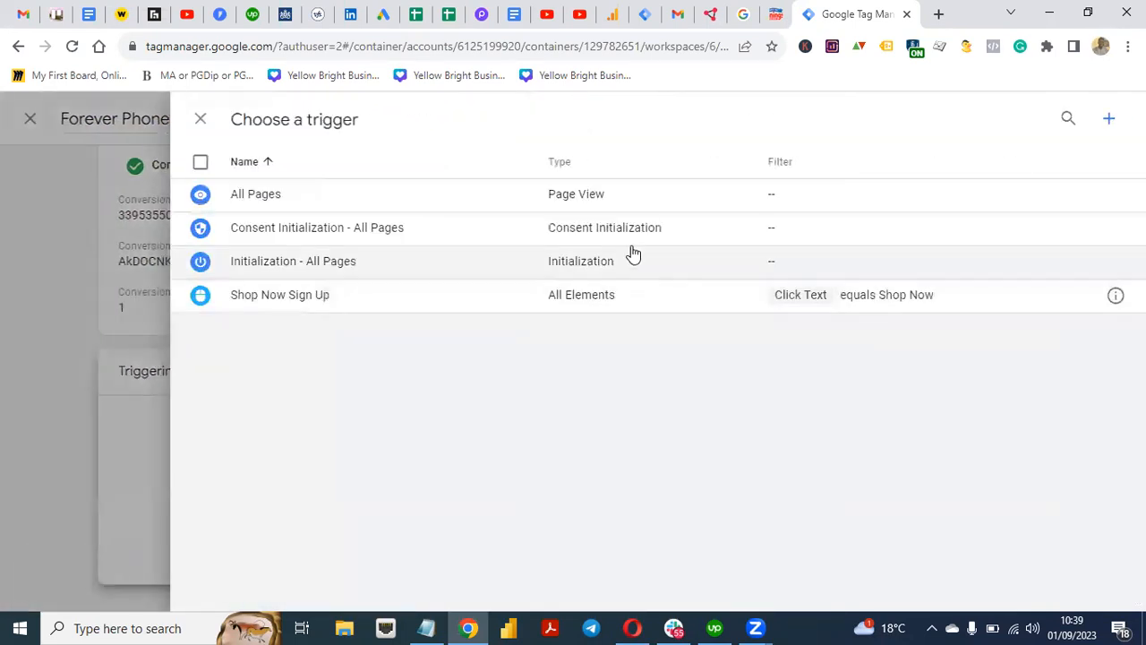
pyautogui.click(549, 205)
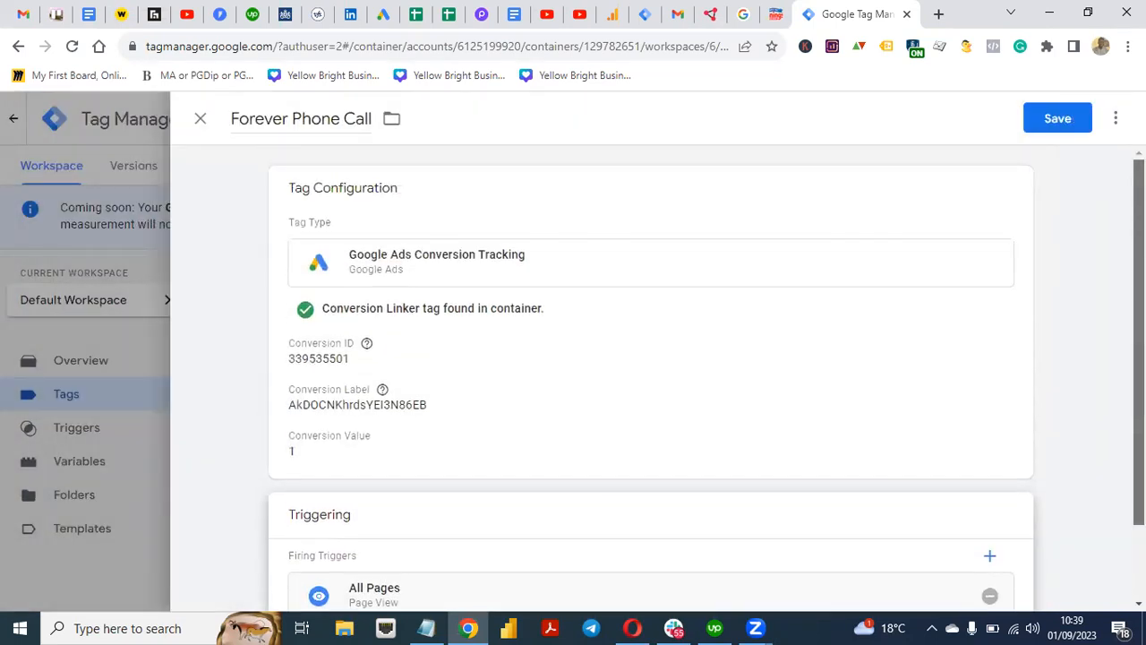
pyautogui.click(1065, 124)
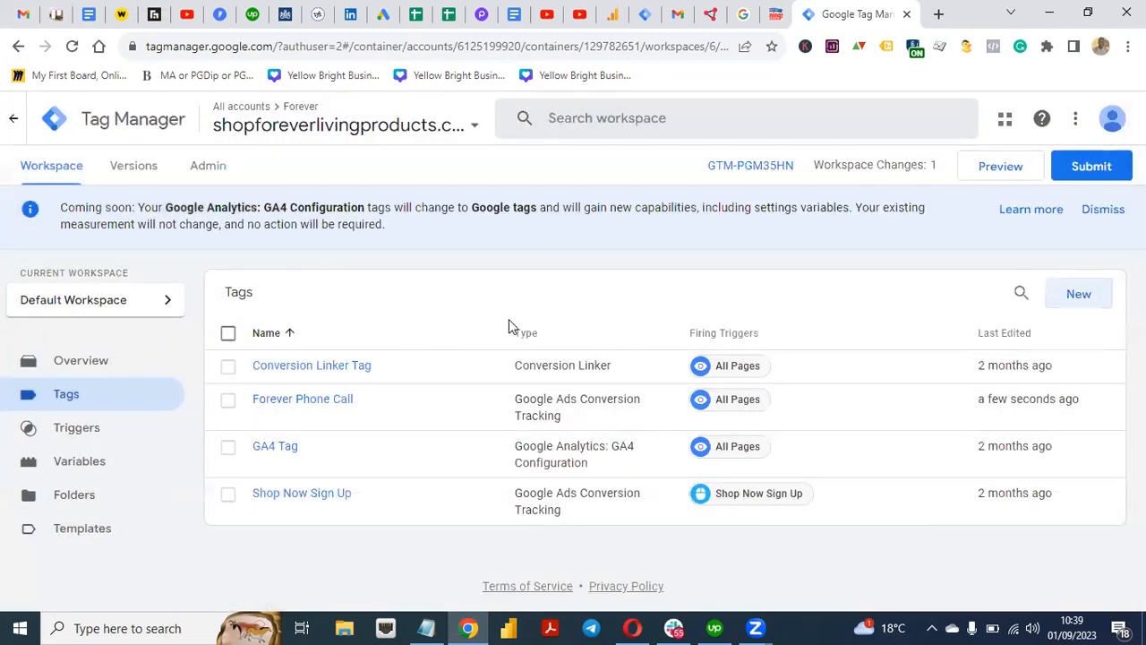
# Step: Return to the Google Ads tag setup and proceed to the What's next stage of the conversion action
pyautogui.click(382, 16)
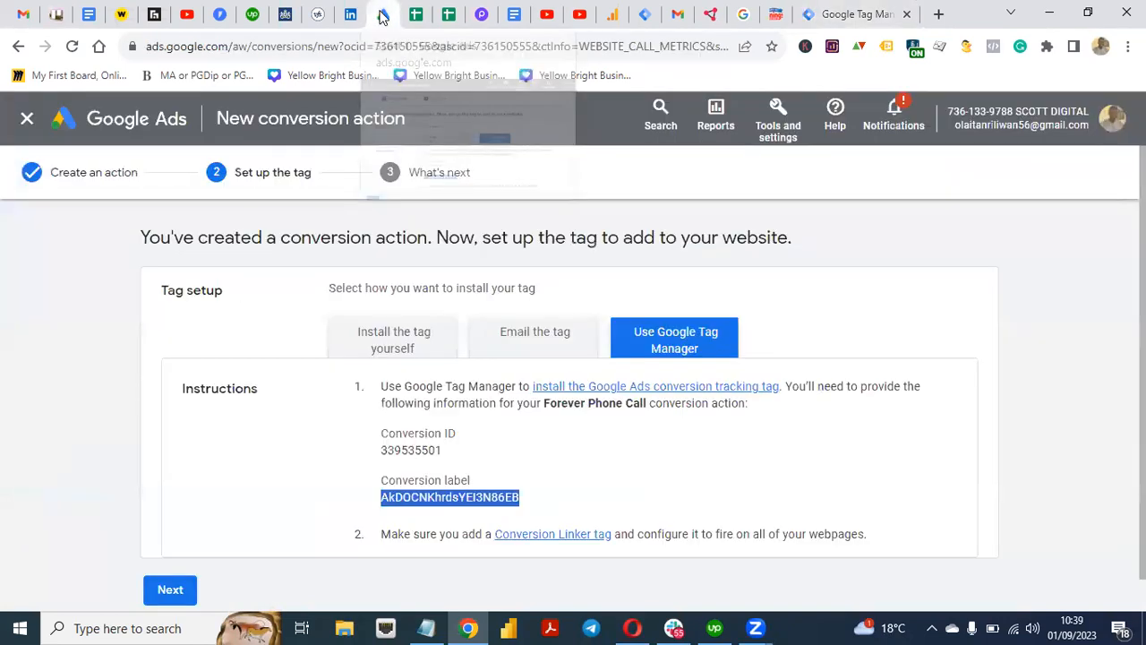
pyautogui.click(170, 590)
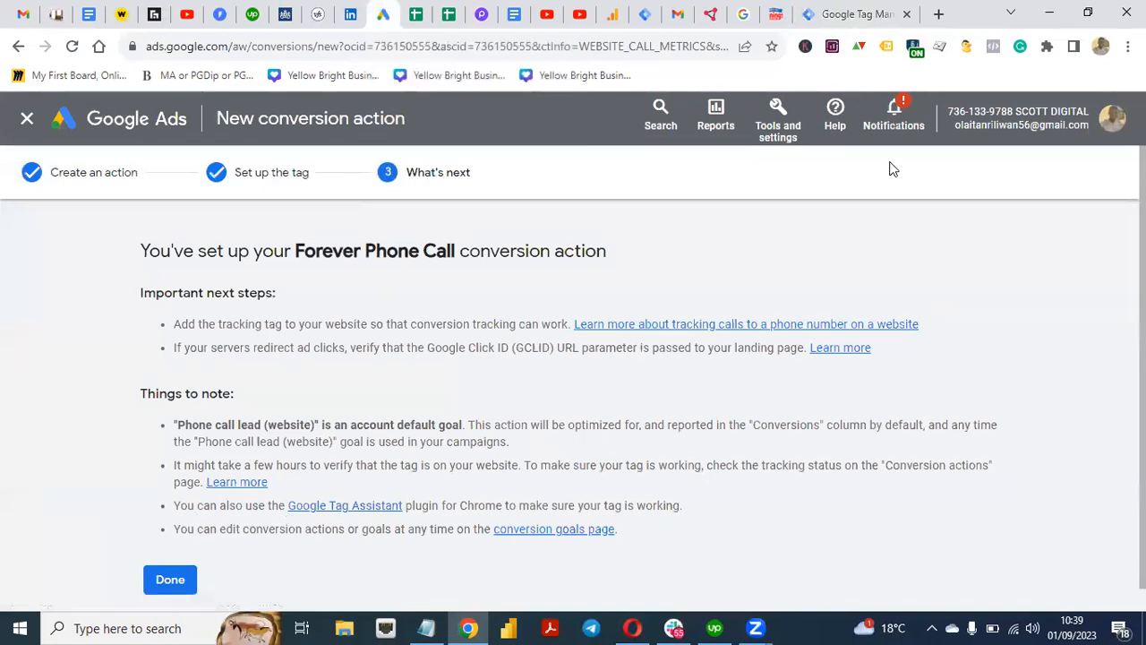
# Step: Examine the saved tag list, the phone number in the Jennings website header and the Google Ads next-steps page
pyautogui.click(854, 10)
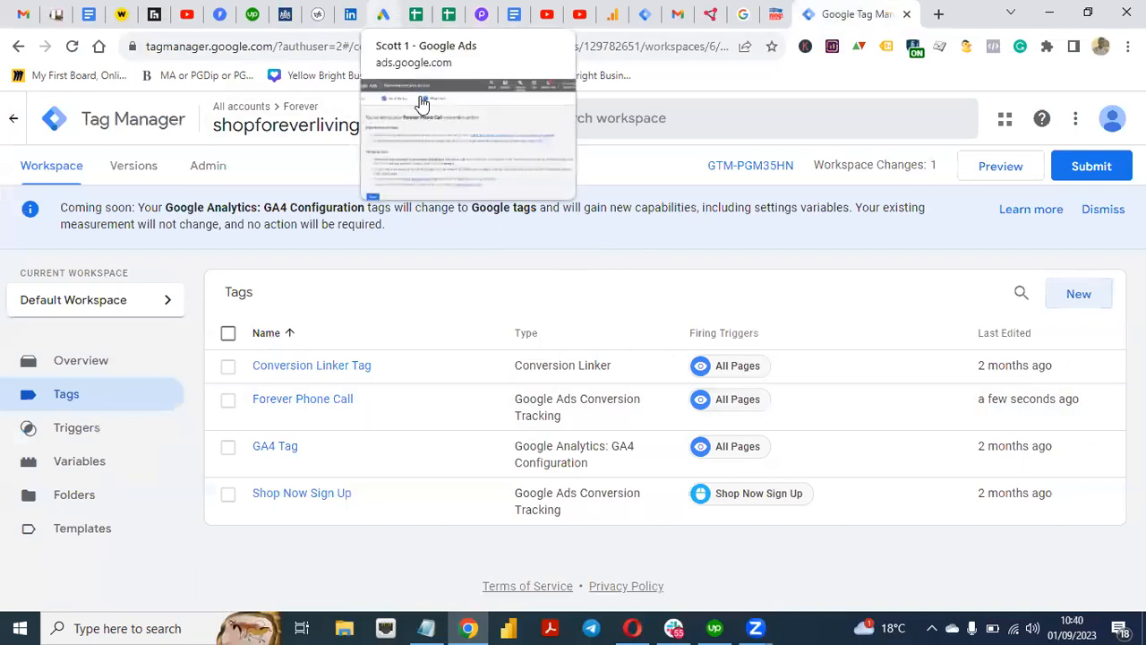
pyautogui.click(777, 11)
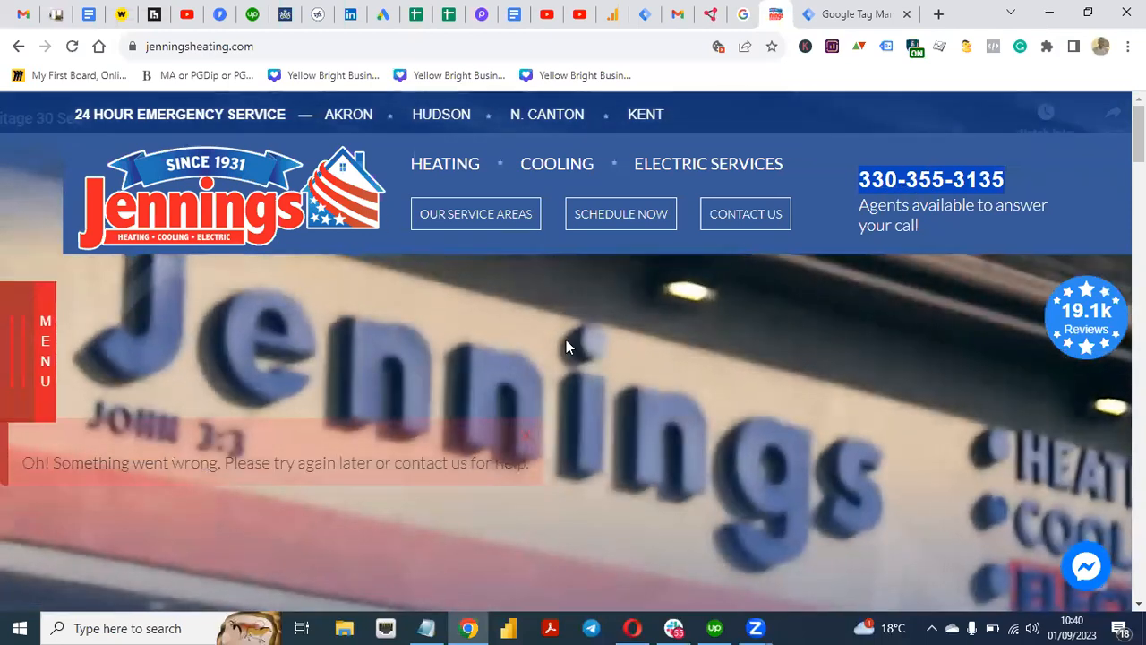
pyautogui.click(385, 10)
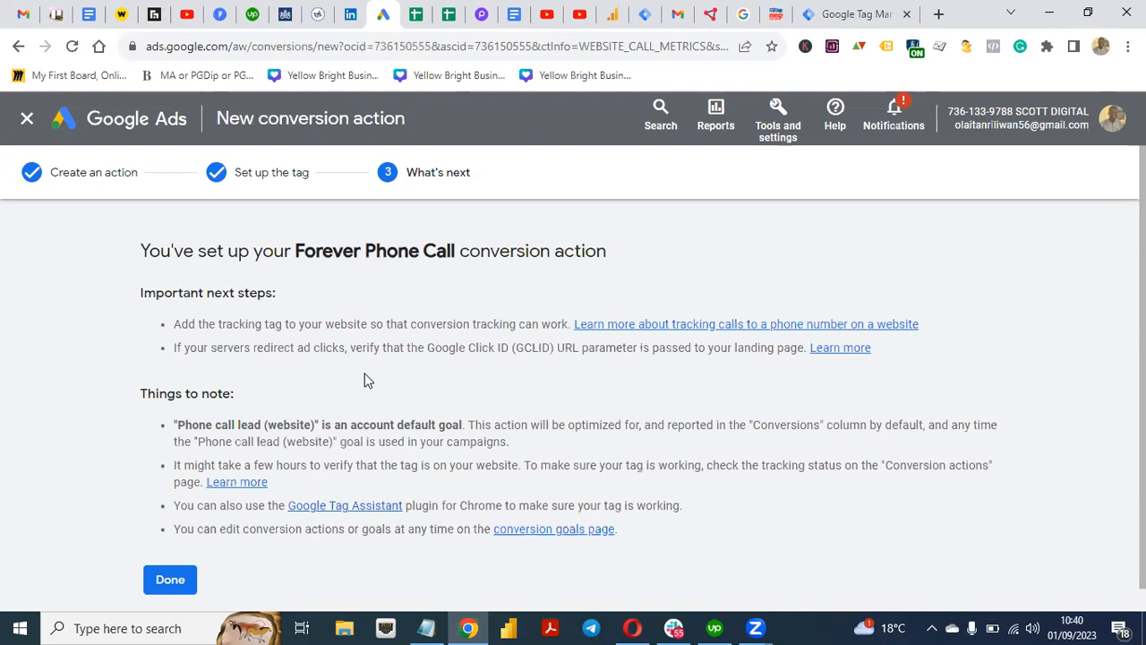
pyautogui.click(775, 11)
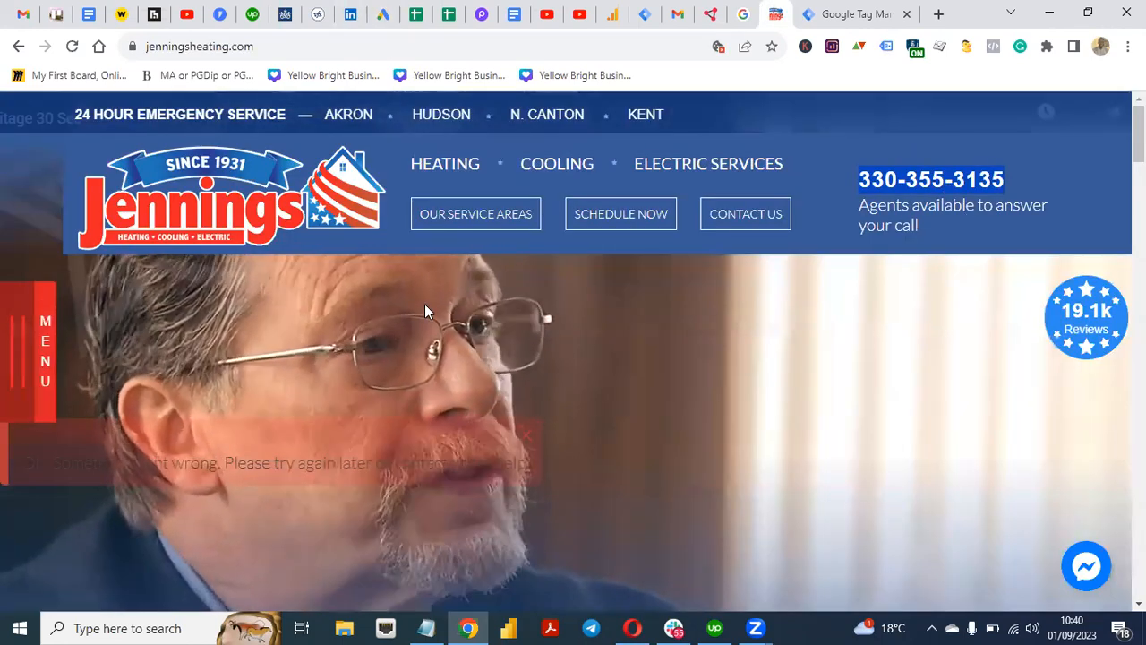
pyautogui.click(383, 13)
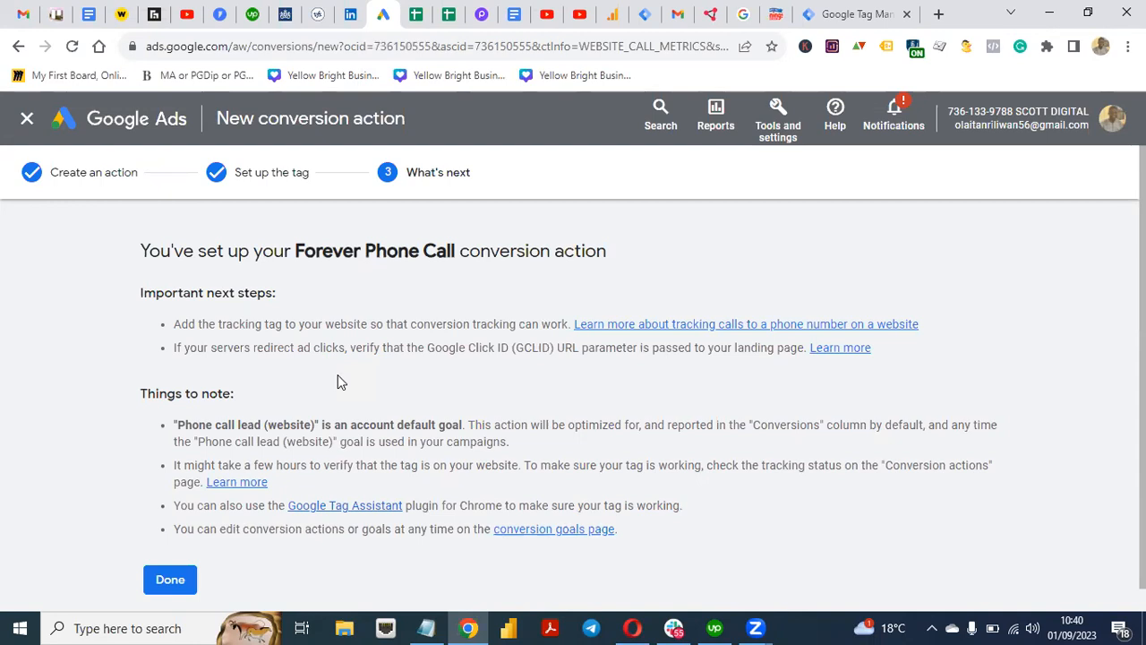
pyautogui.click(776, 15)
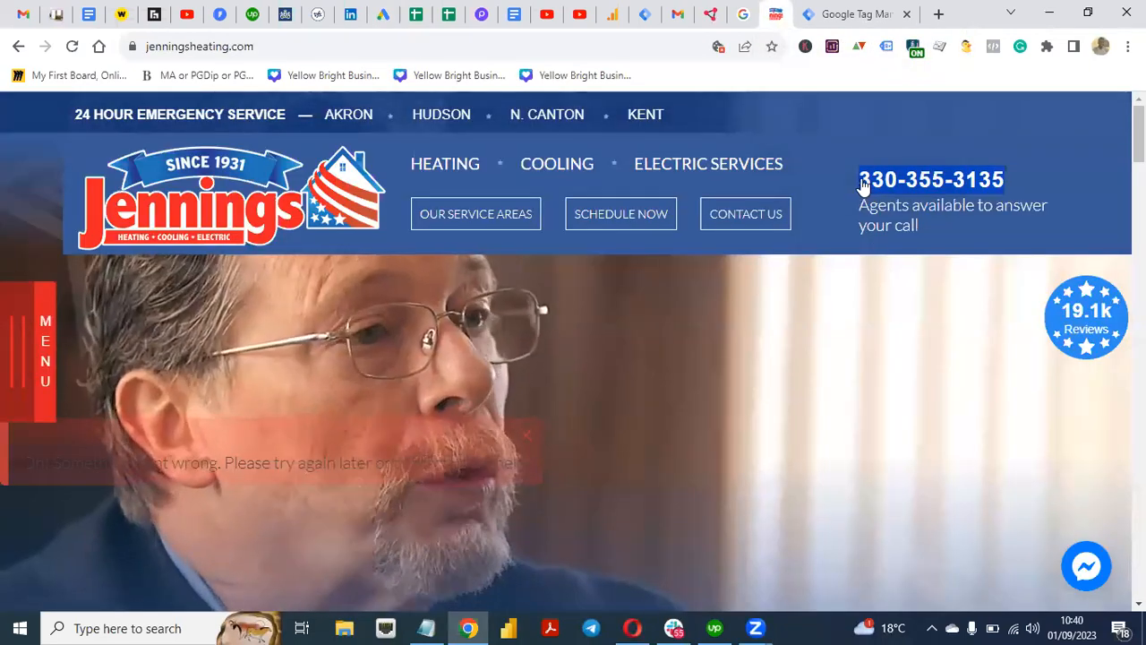
pyautogui.moveTo(860, 183); pyautogui.dragTo(1004, 180)
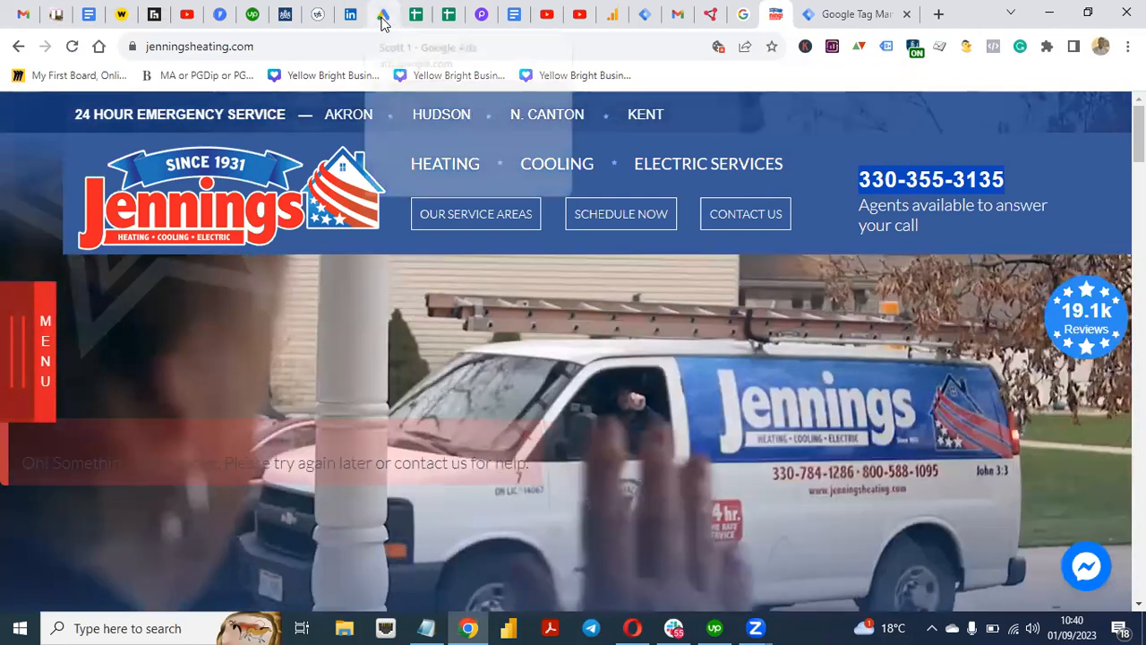
pyautogui.click(383, 14)
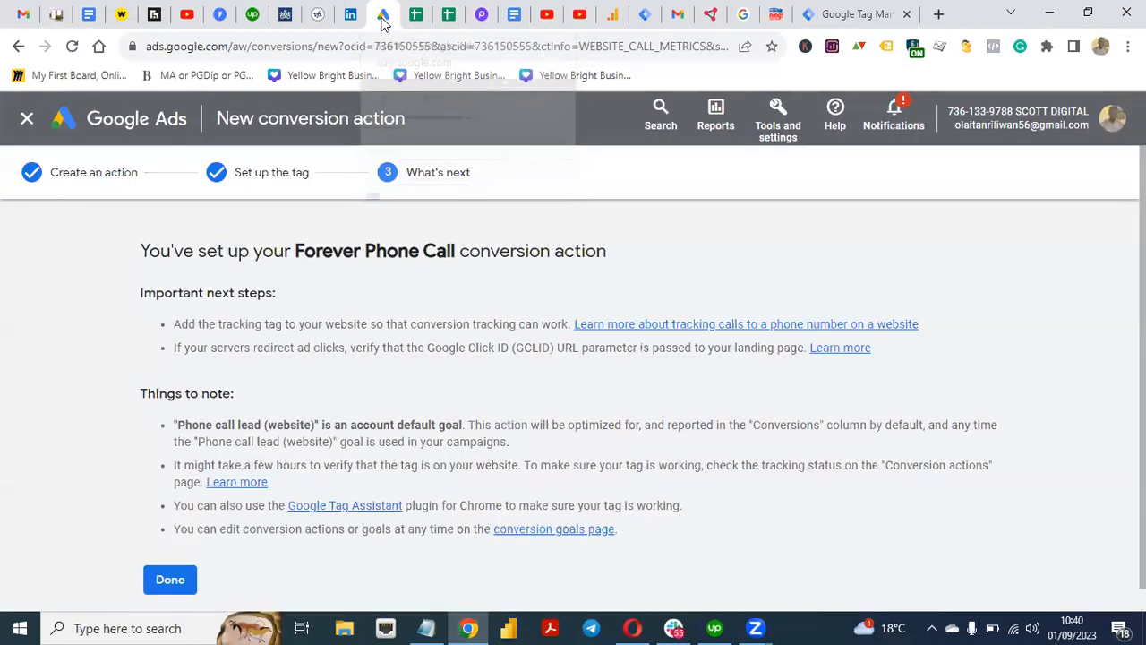